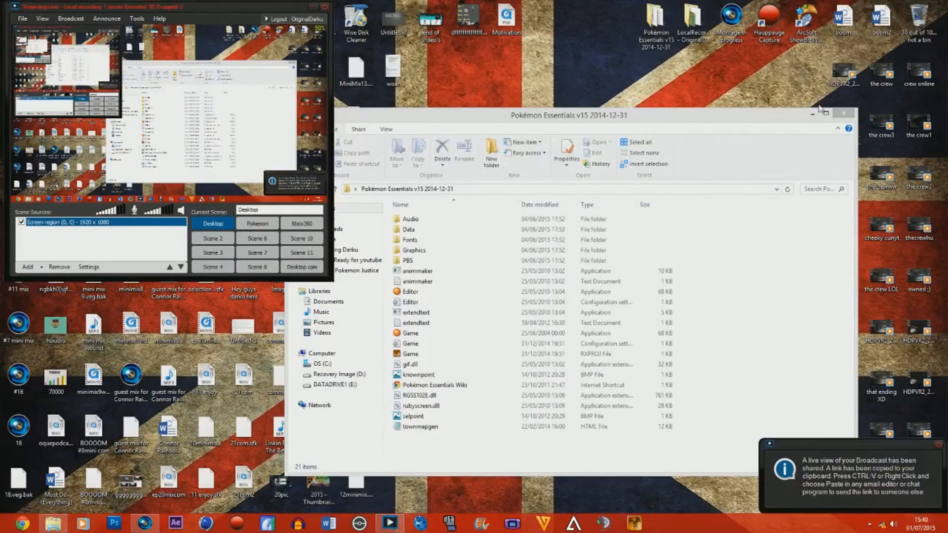
Minimise the Pokémon Essentials folder window and the recording software to clear the desktop
left_click(814, 112)
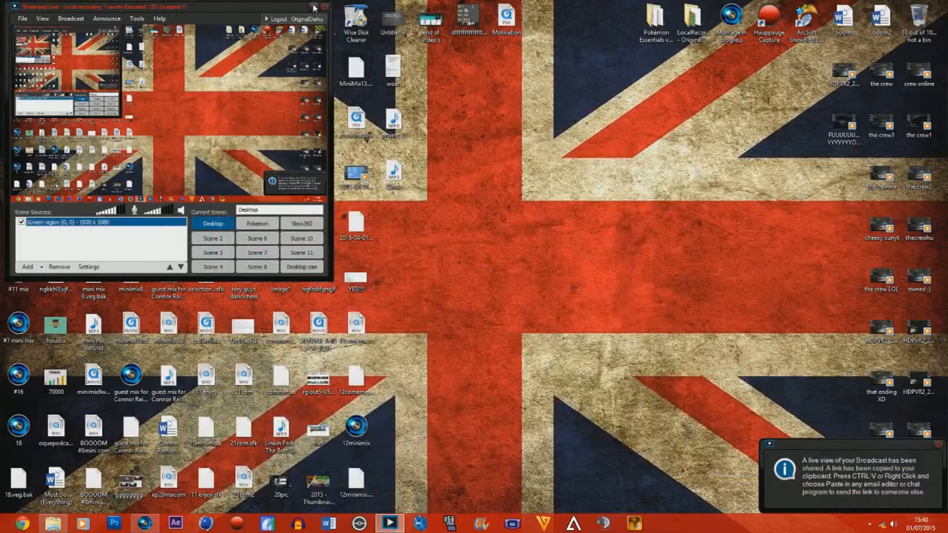
left_click(314, 7)
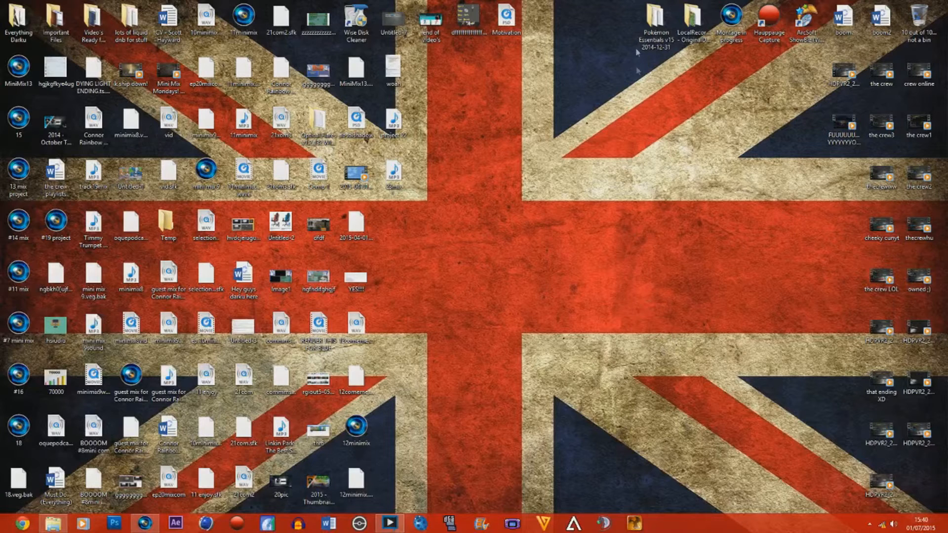
mouse_move(650, 42)
left_mouse_down()
mouse_move(611, 101)
mouse_move(653, 39)
left_mouse_up()
left_click(688, 84)
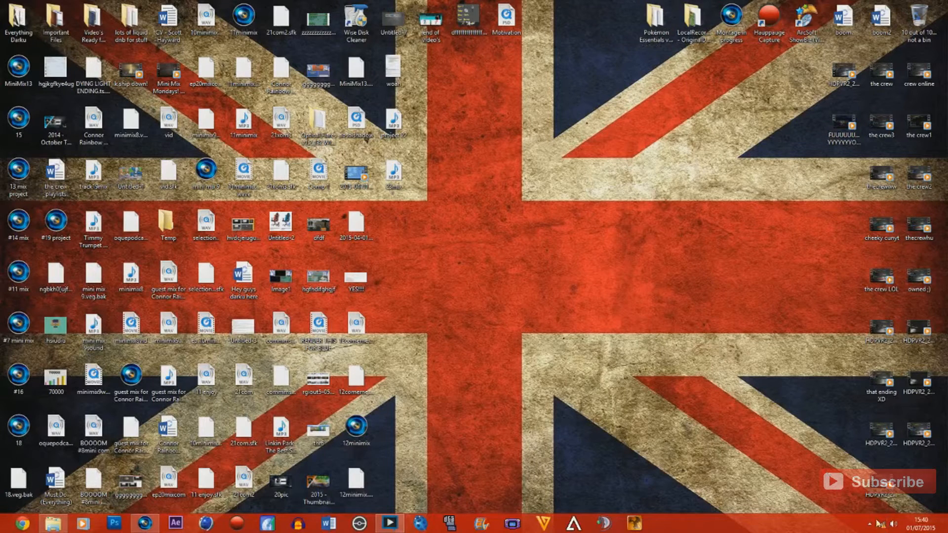
left_click(638, 239)
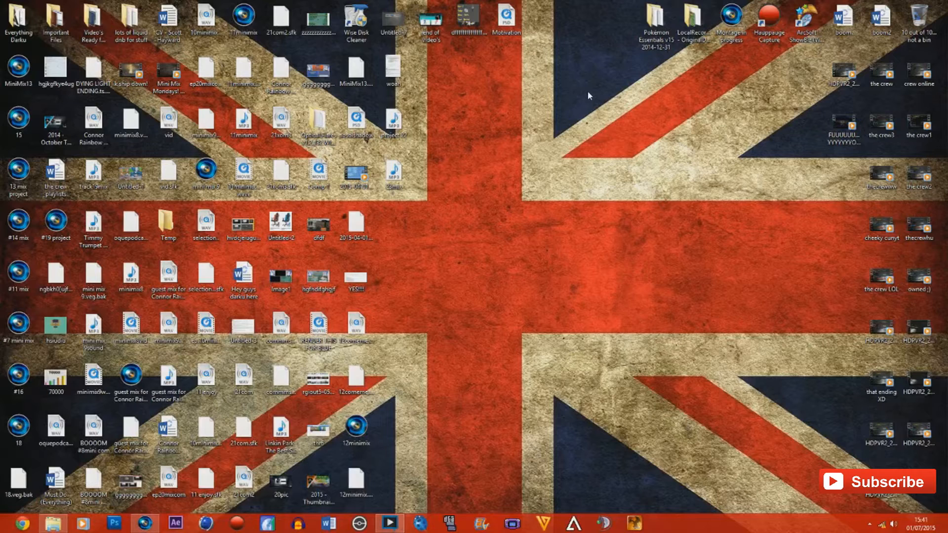
double_click(658, 37)
left_click_drag(706, 102, 707, 48)
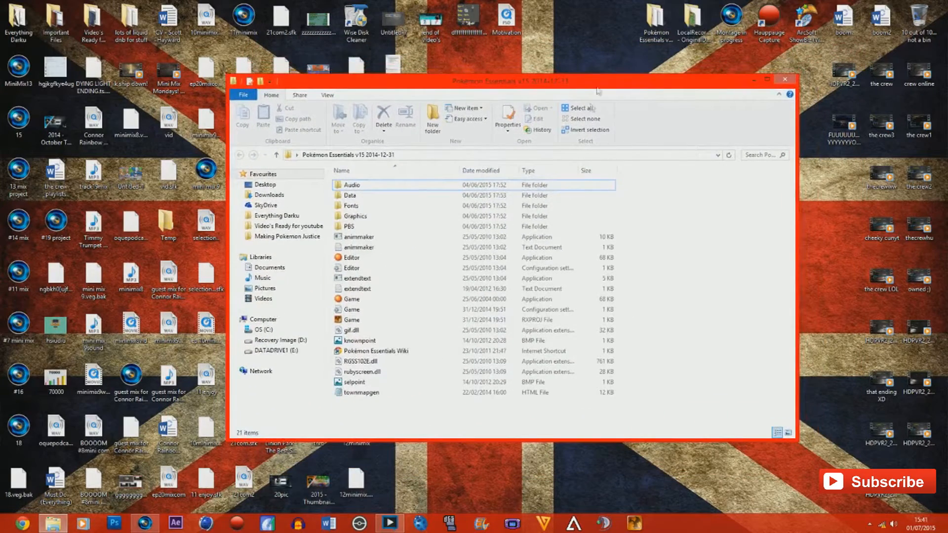
left_click(411, 228)
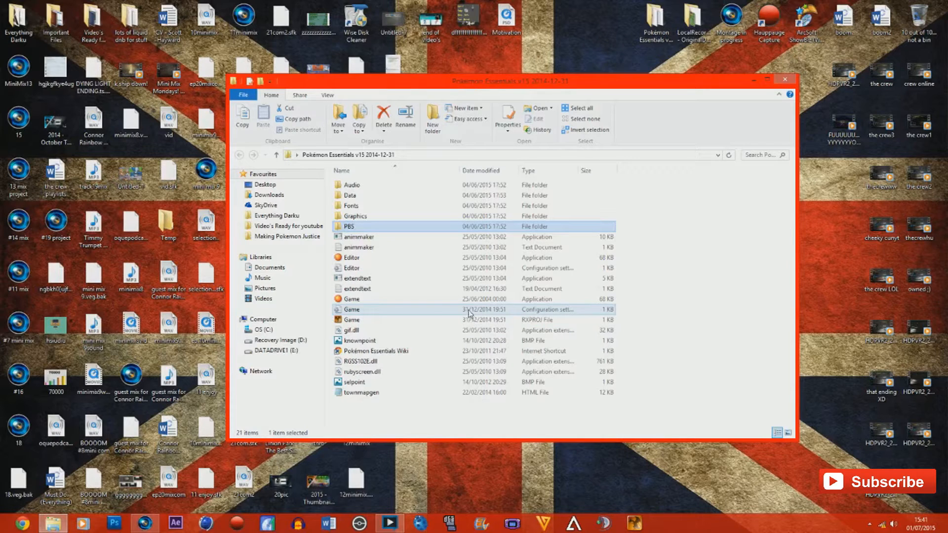
left_click(787, 82)
Move the Pokémon Essentials folder to the empty middle of the desktop and briefly view its contents
left_click_drag(649, 53, 501, 154)
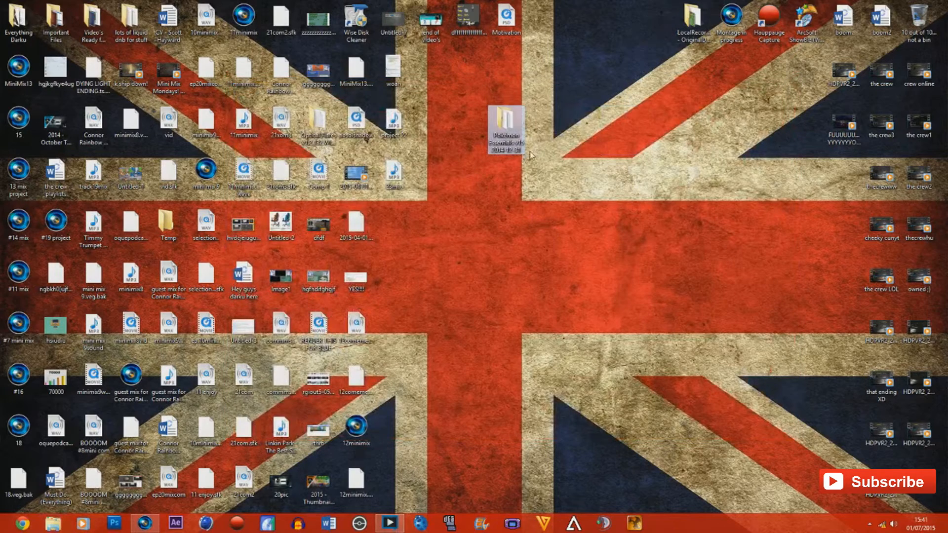
left_click_drag(506, 129, 585, 181)
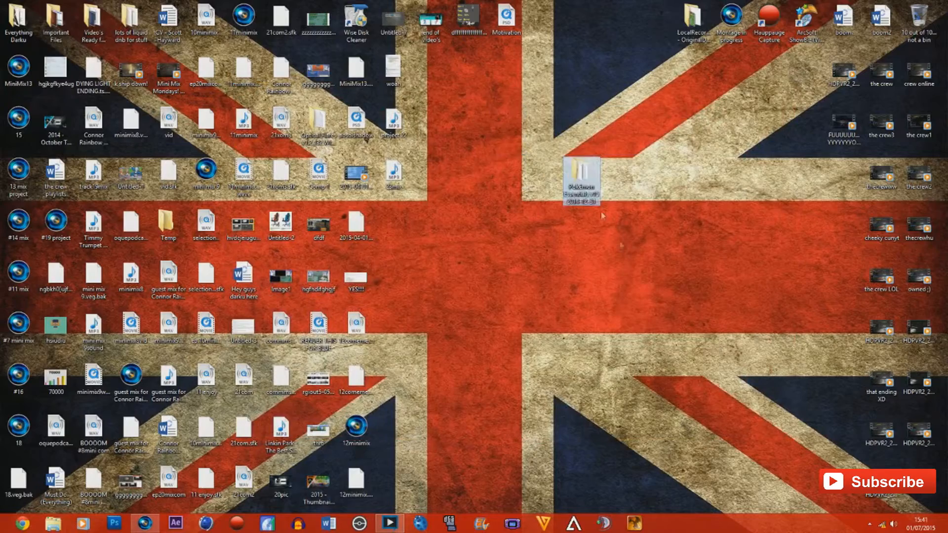
double_click(590, 178)
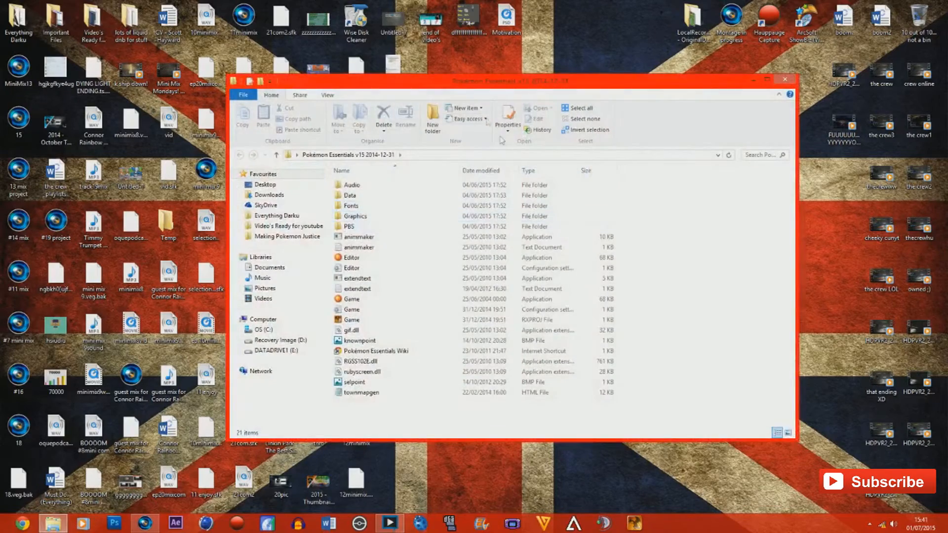
left_click_drag(508, 95, 456, 57)
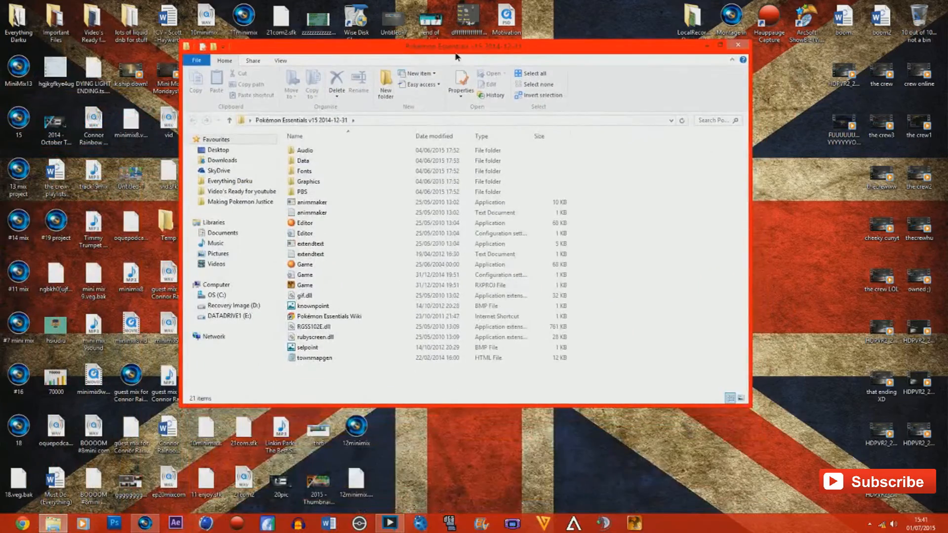
left_click(738, 45)
Rename the Pokémon Essentials folder on the desktop as "Pokémon Essentials (Pokemon Justice v.2)"
left_click(580, 186)
right_click(581, 186)
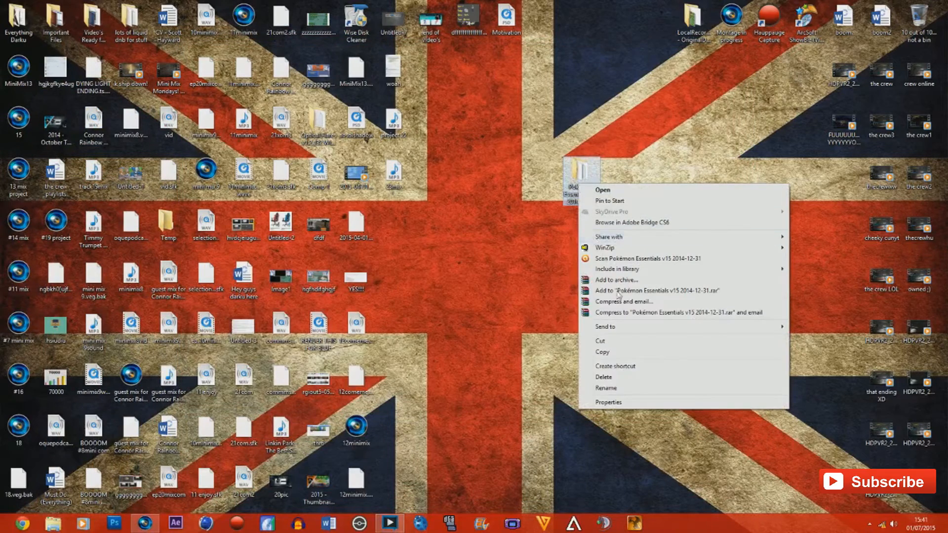
left_click(623, 388)
left_click(581, 194)
left_click_drag(597, 202, 594, 194)
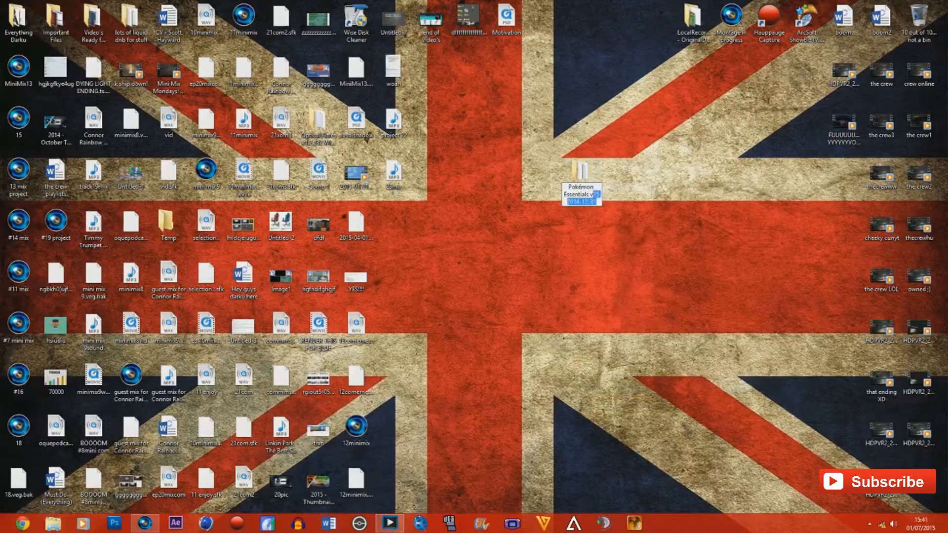
key("BackSpace")
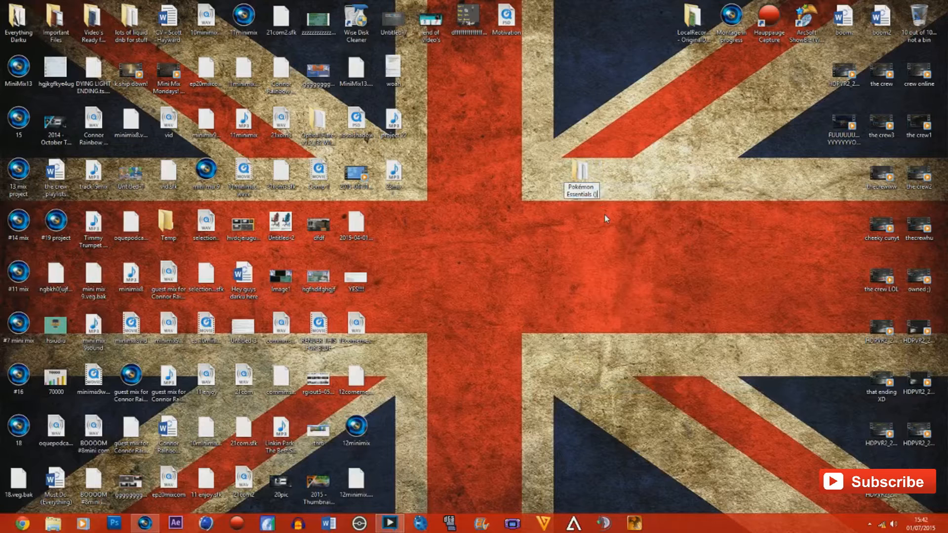
type("Pokemon Just")
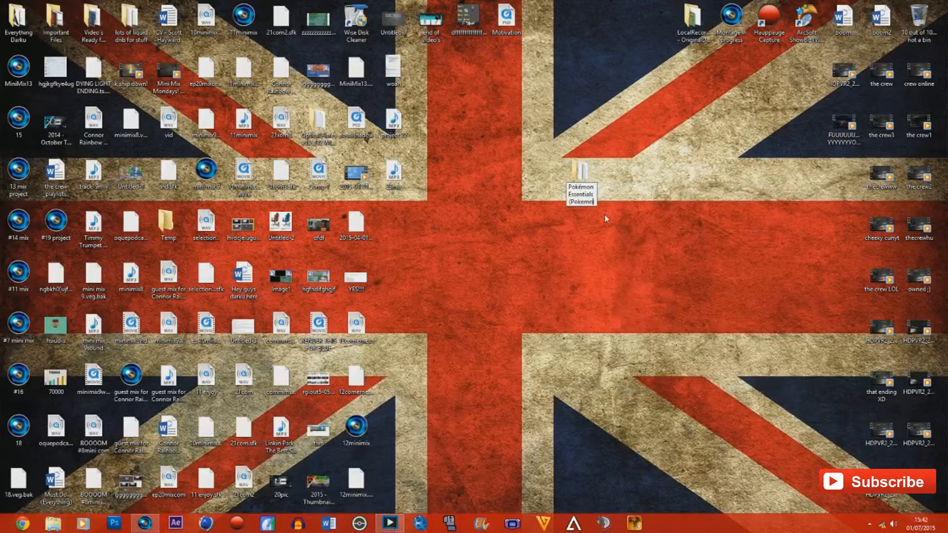
type("ice v.2")
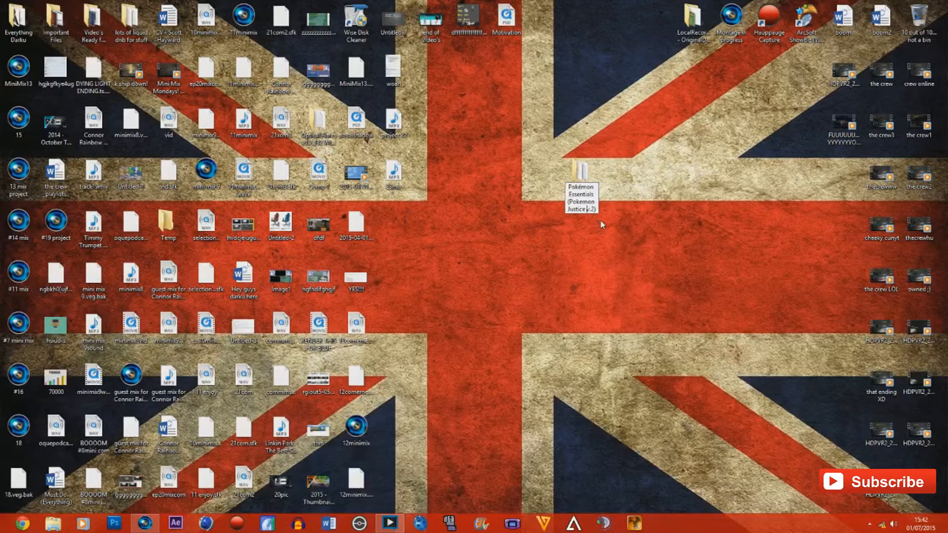
key("Return")
Move the renamed folder lower on the desktop and open it to show its files
left_click_drag(593, 203, 487, 271)
left_click(525, 261)
double_click(467, 276)
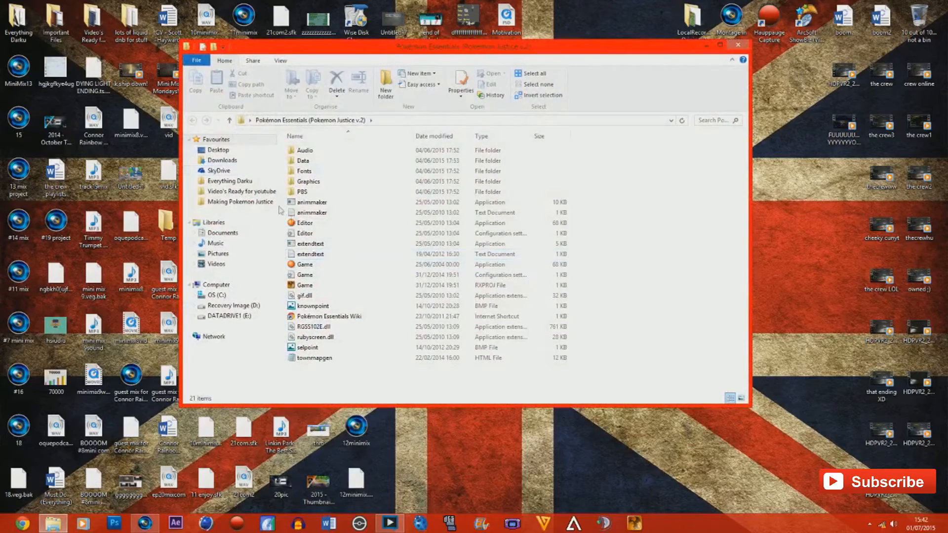
left_click_drag(493, 46, 465, 96)
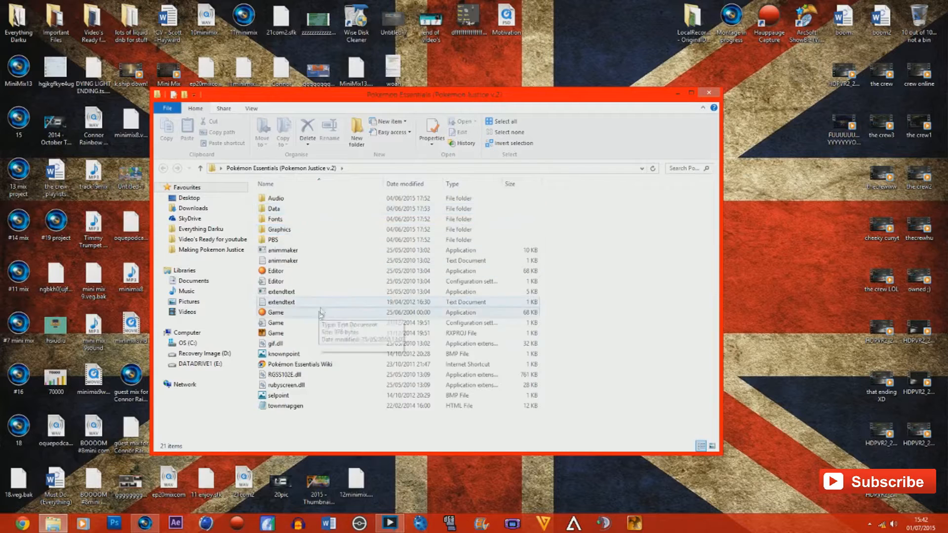
Display the game folder's files as large icons to make the Game project file easy to identify
left_click(279, 336)
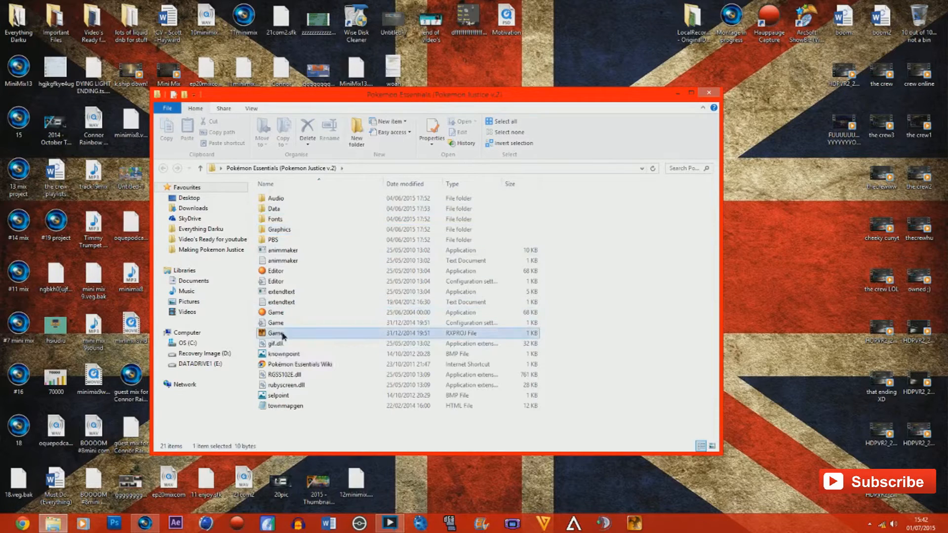
left_click(253, 109)
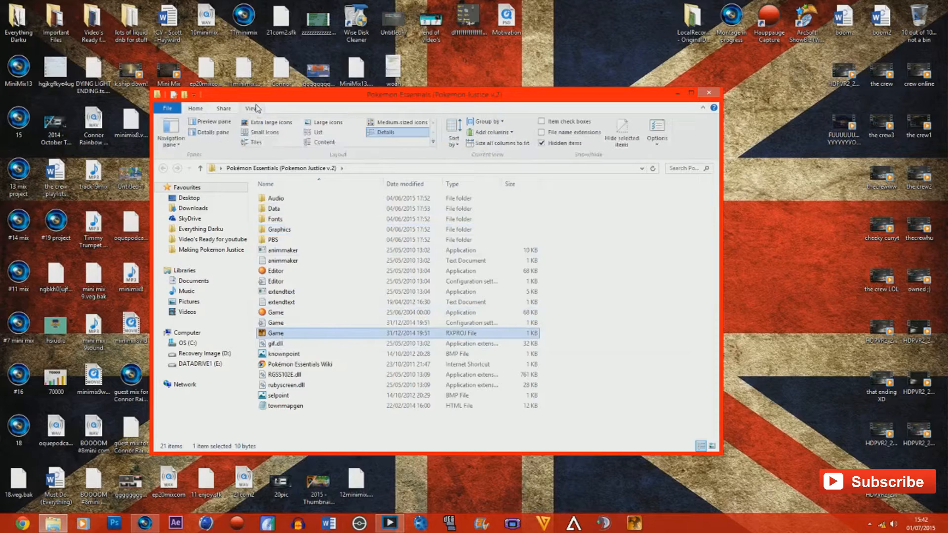
left_click(308, 123)
left_click(321, 123)
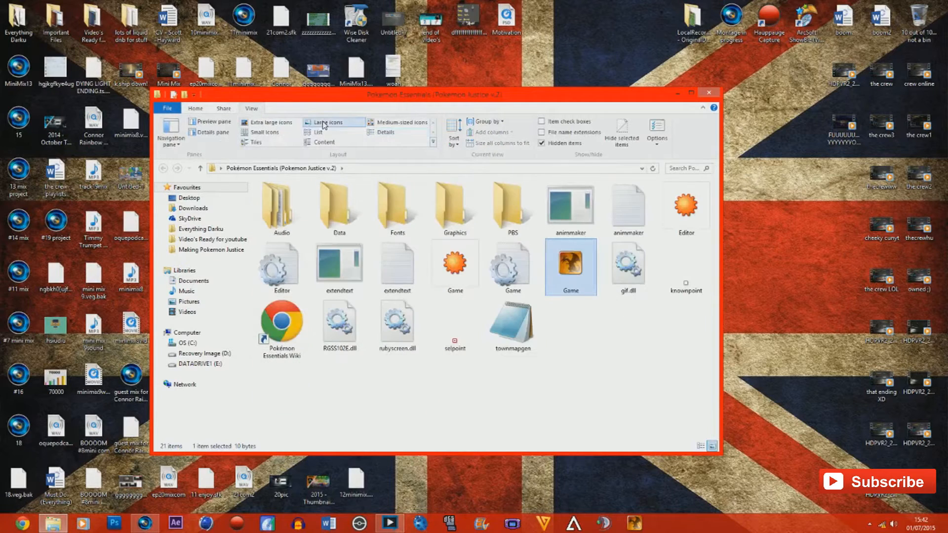
left_click(606, 341)
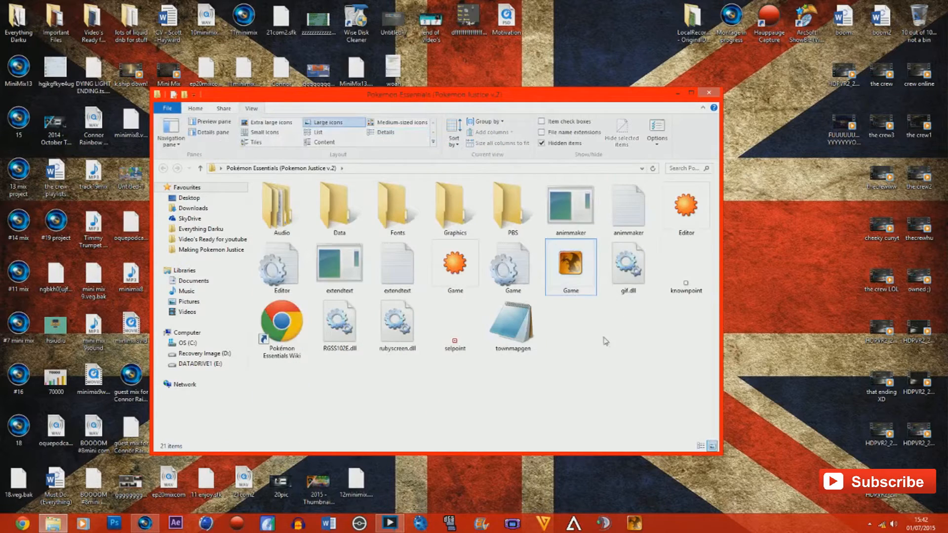
Rename the Game RXPROJ project file as "Pokemon JUstice V.2"
right_click(572, 270)
left_click(625, 462)
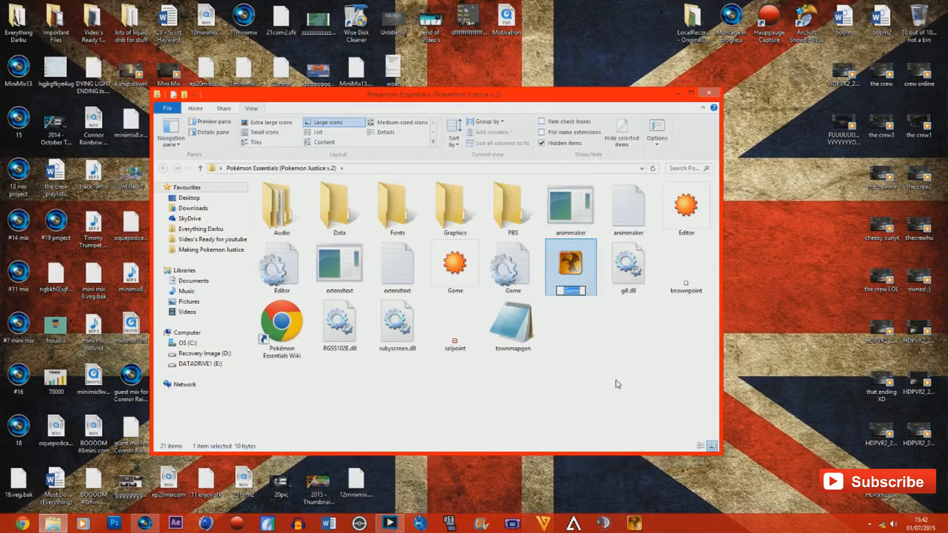
type("Pokemon JUstice V.2")
key("Return")
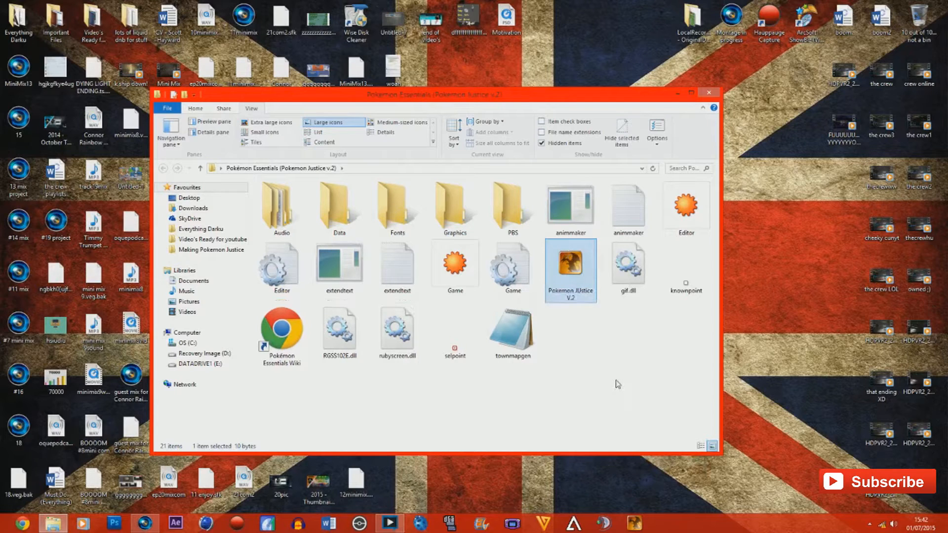
left_click(612, 385)
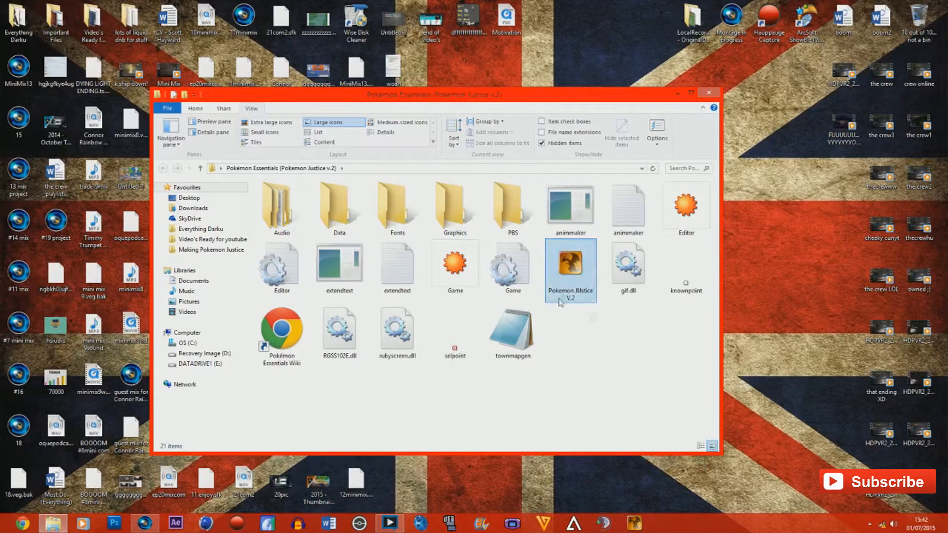
Try to correct the capitalisation in the project file's name to "Pokemon Justice V.2"
double_click(571, 285)
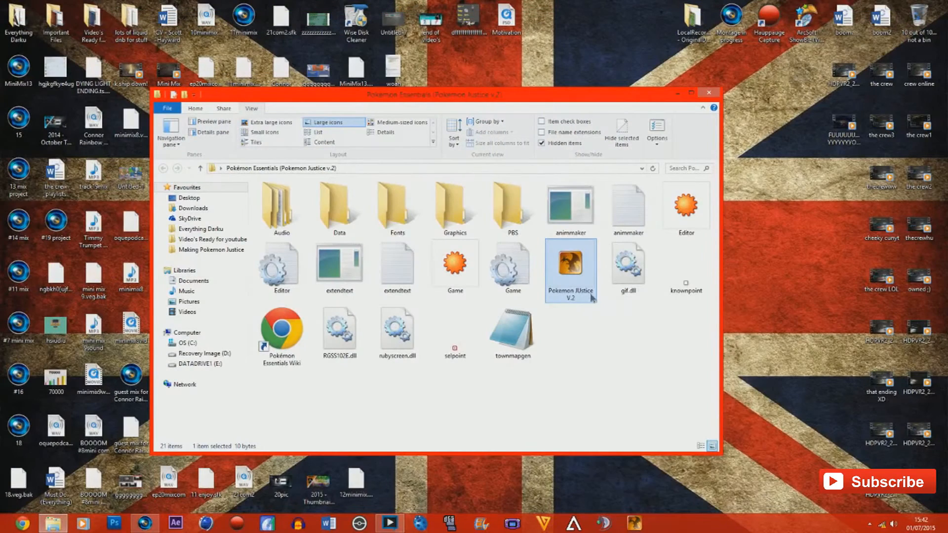
right_click(593, 298)
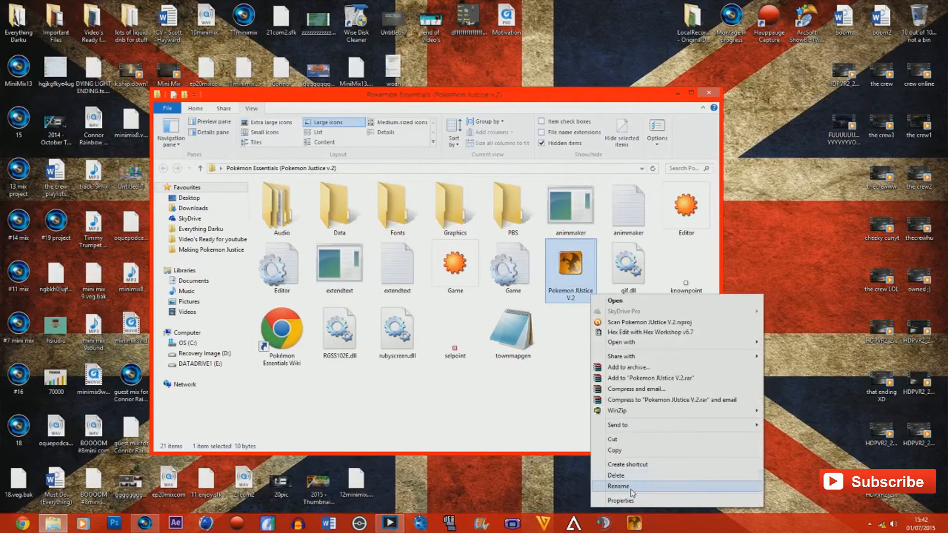
left_click(615, 488)
left_click(577, 291)
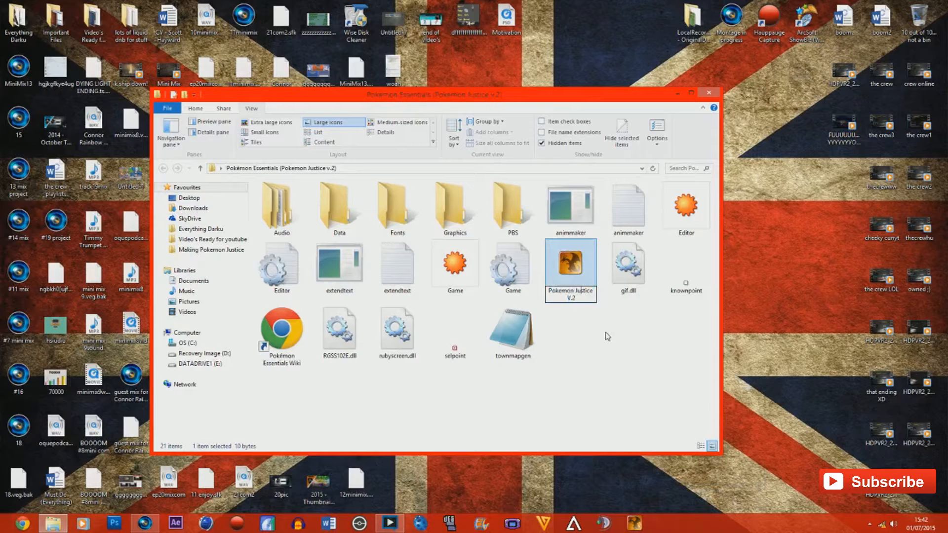
key("Escape")
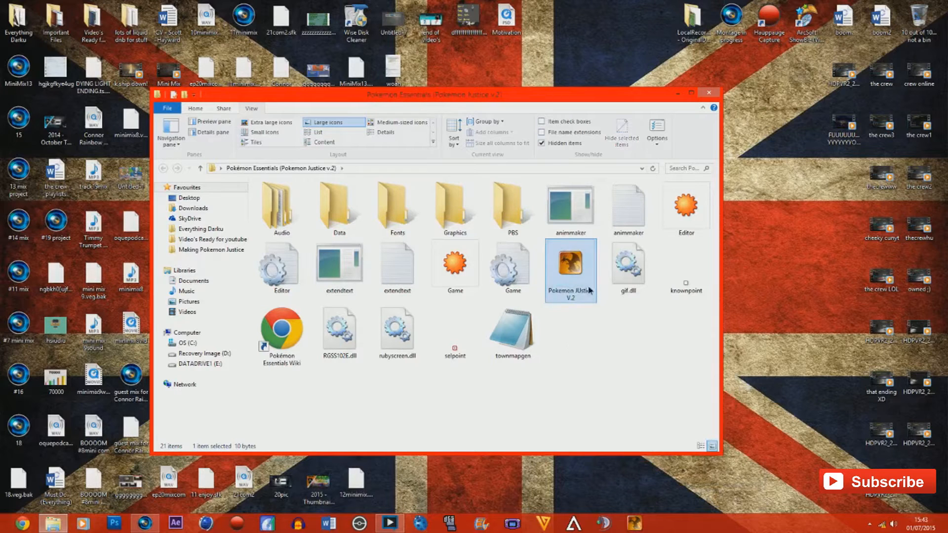
right_click(589, 291)
left_click(615, 479)
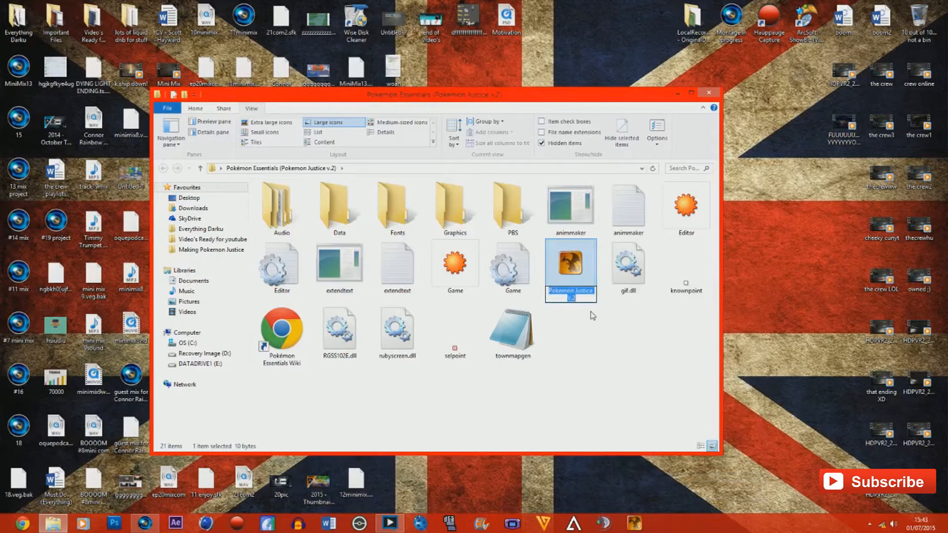
left_click(602, 346)
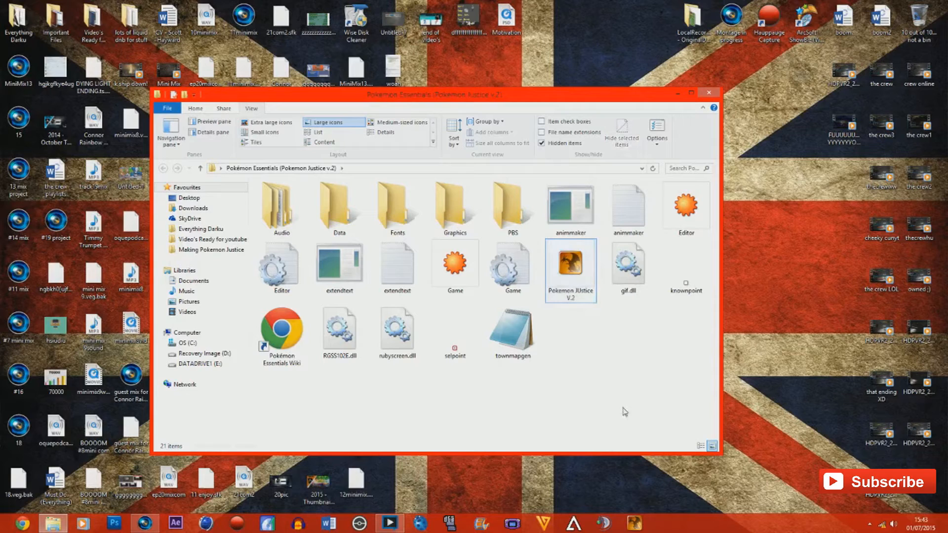
Edit the project file's name once more and open the project in RPG Maker XP
right_click(589, 291)
left_click(615, 483)
left_click(576, 291)
left_click_drag(577, 297, 482, 251)
key("Return")
double_click(586, 281)
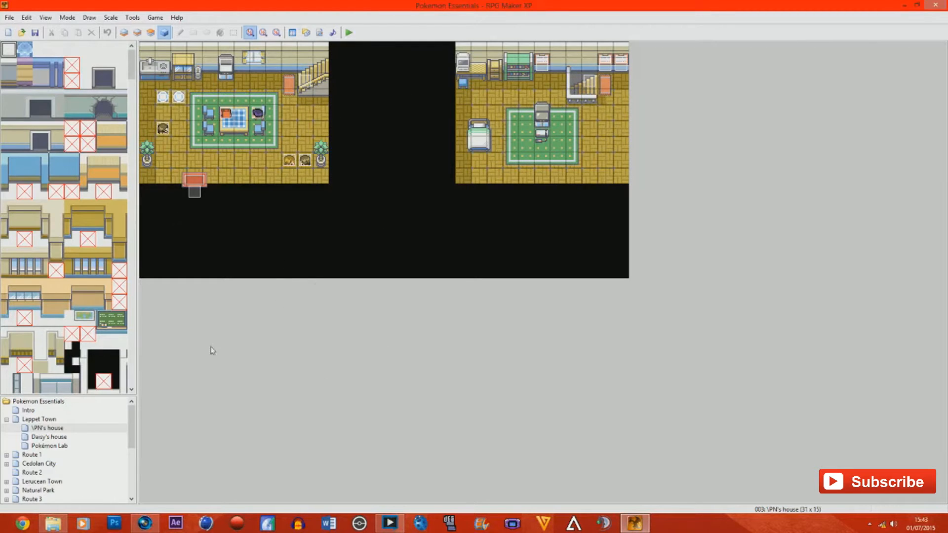
Open the Choices NPC event on the \PN's house map, review its event commands and cancel without changes
left_click(294, 164)
right_click(295, 165)
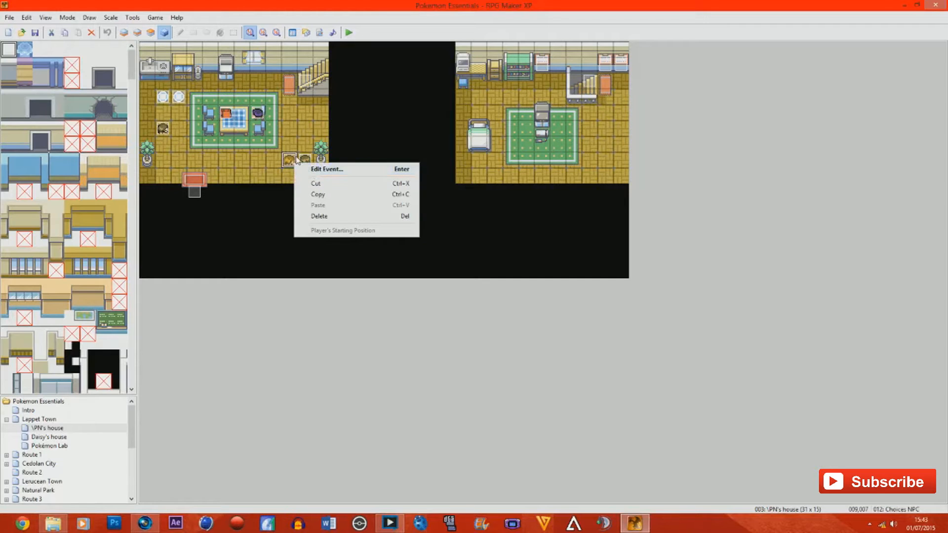
left_click(324, 169)
left_click_drag(626, 236, 625, 208)
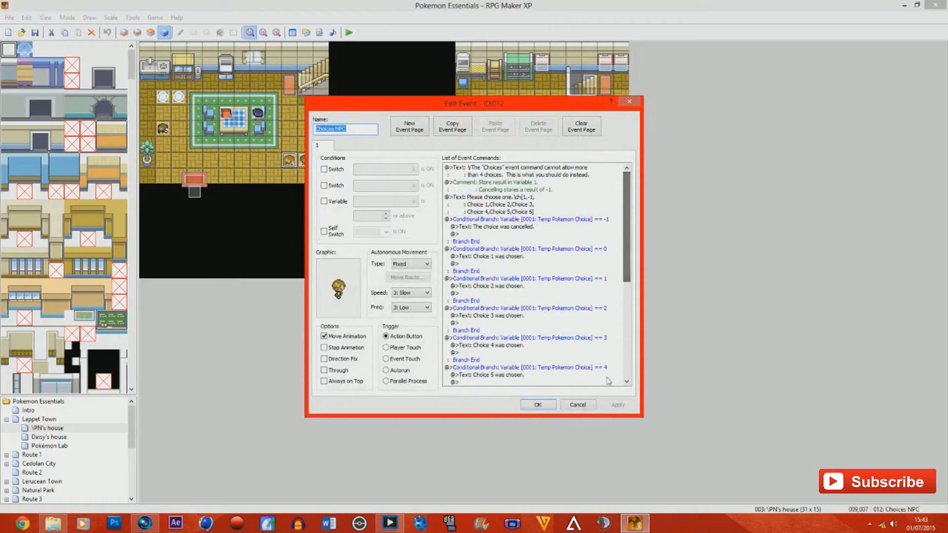
left_click(588, 407)
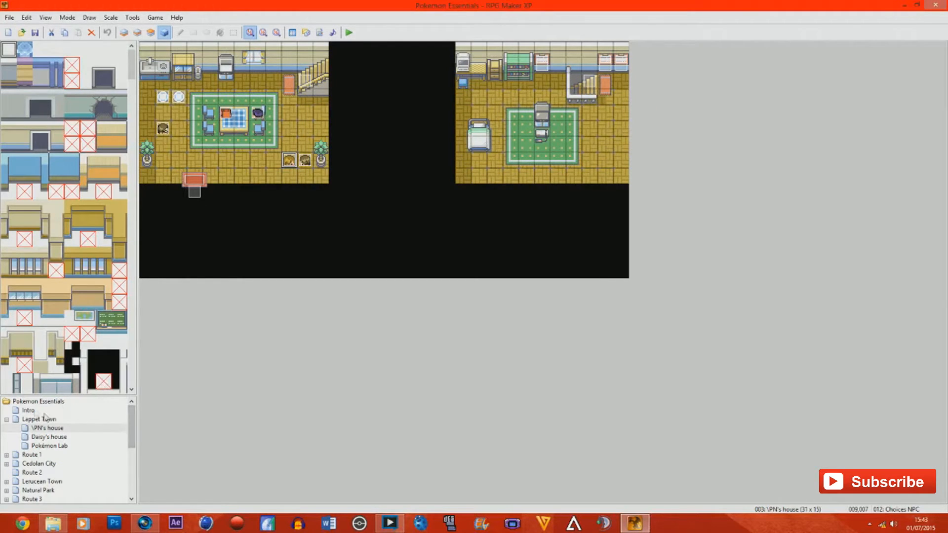
Collapse the Lappet Town group and create a new map named "All Original Stuff" with the other settings at their defaults
left_click(29, 411)
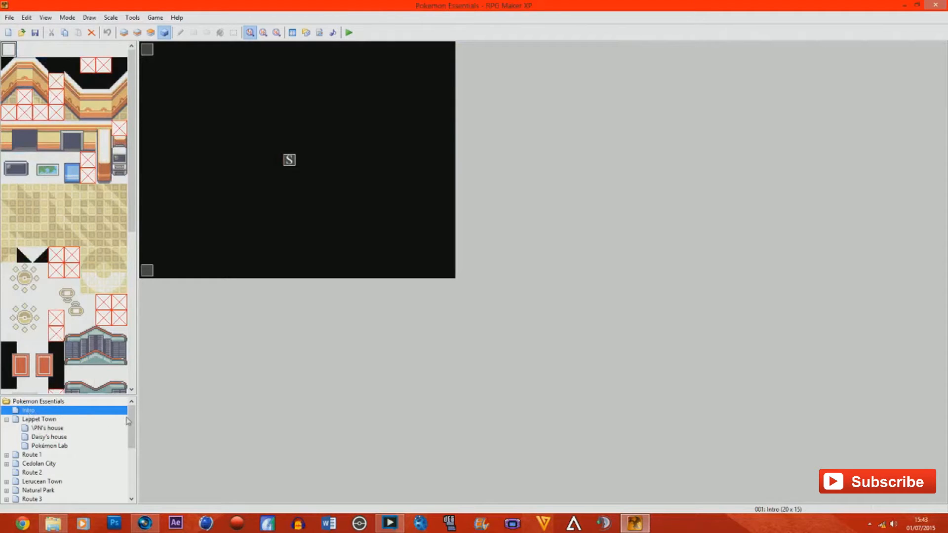
left_click(7, 420)
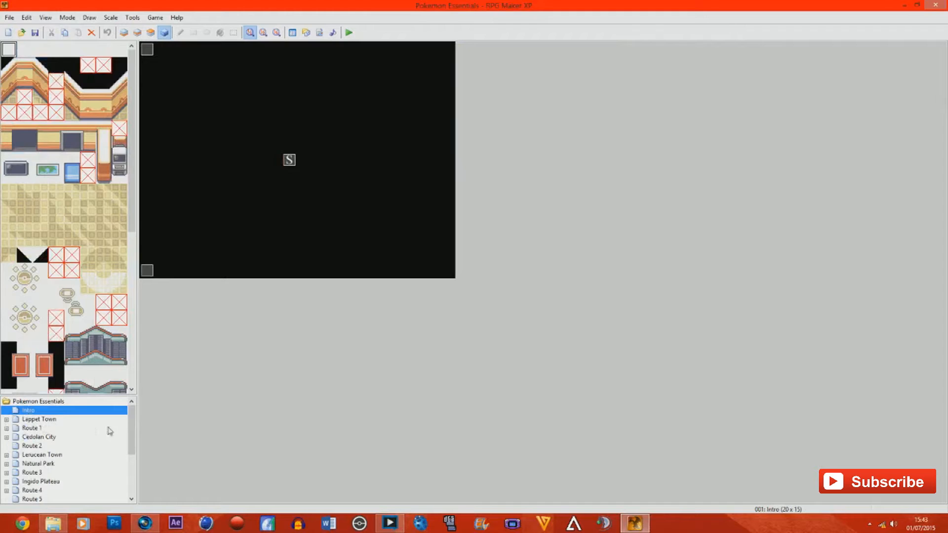
left_click_drag(131, 428, 99, 503)
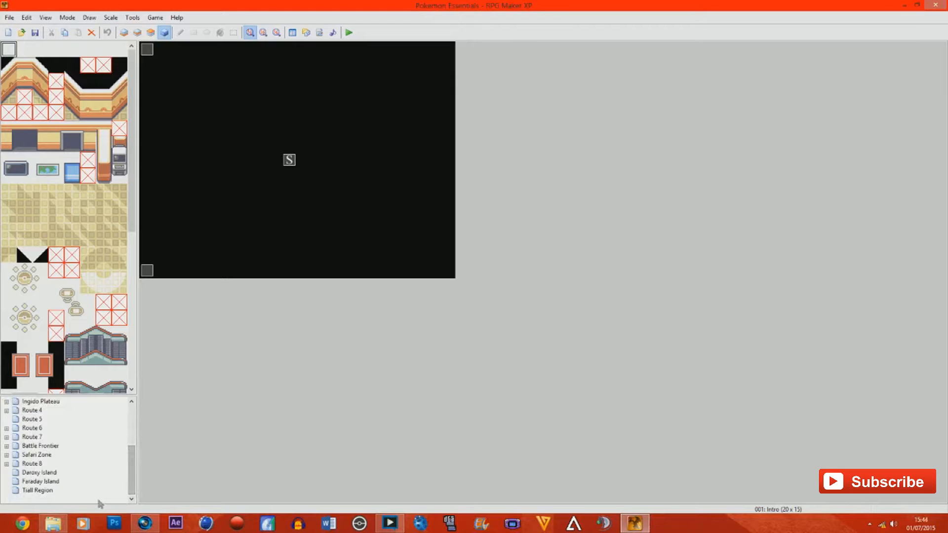
right_click(59, 499)
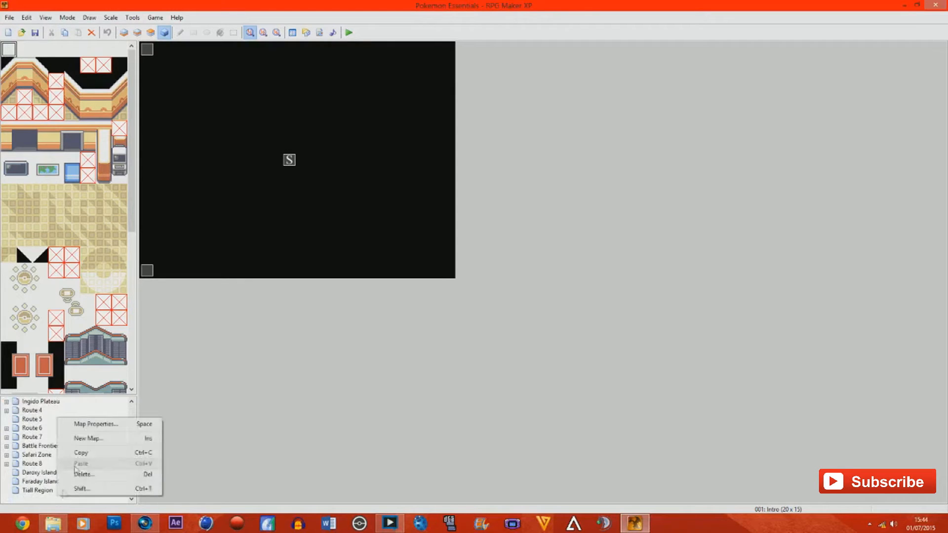
left_click(100, 437)
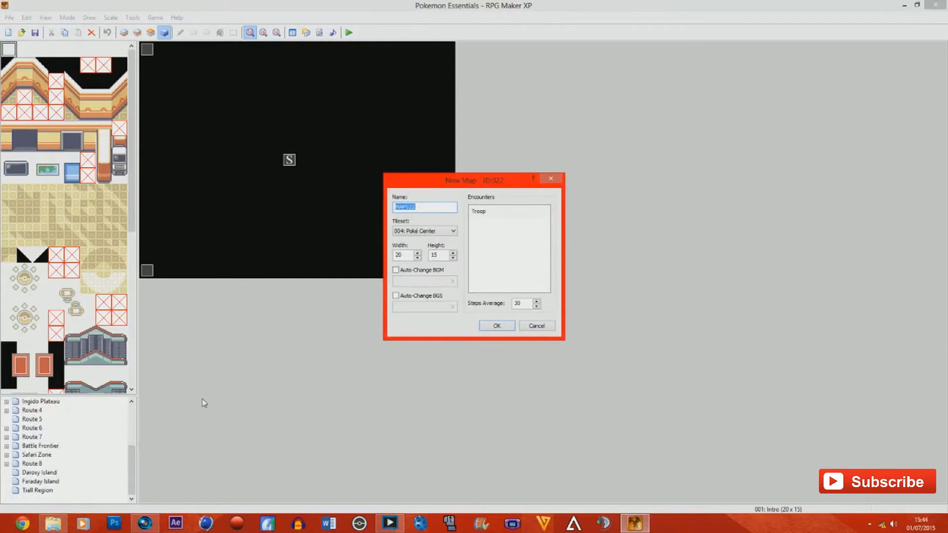
type("All Original Stuff")
key("Return")
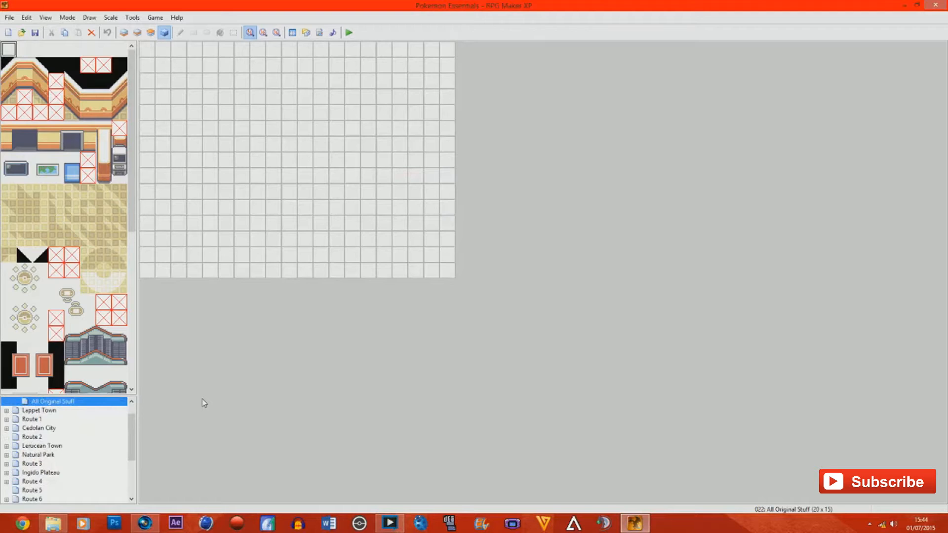
Move the All Original Stuff map out from under Intro to the end of the project's top-level map list
scroll(128, 428, "up", 1)
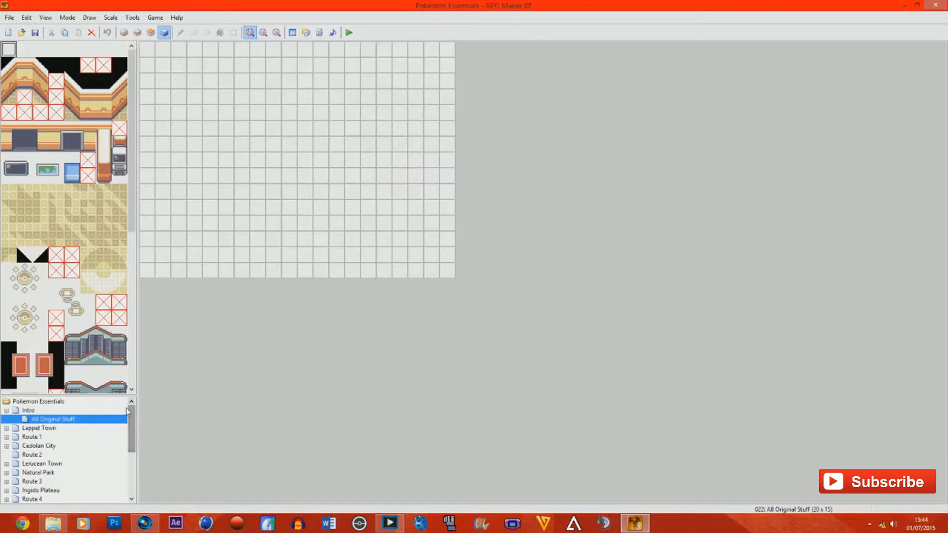
left_click(25, 410)
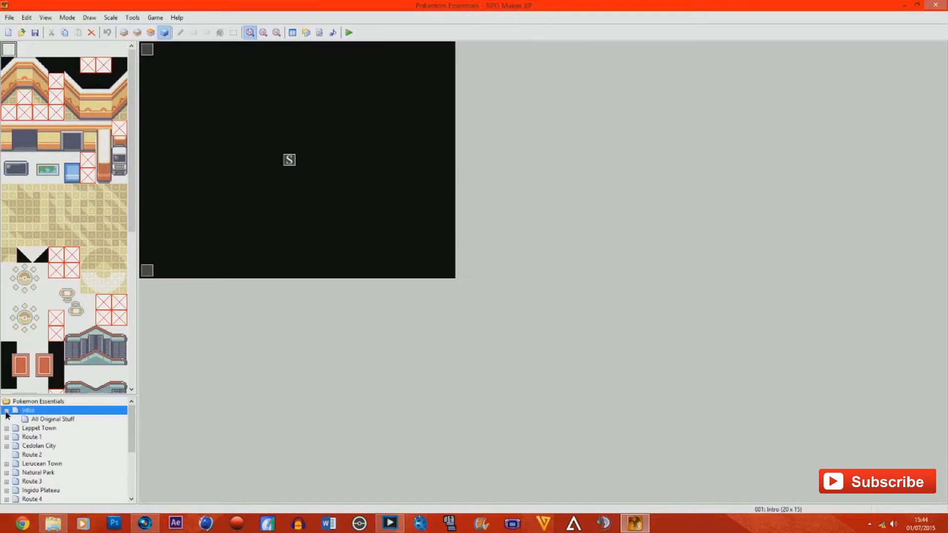
left_click(39, 419)
left_click(47, 403)
left_click(39, 419)
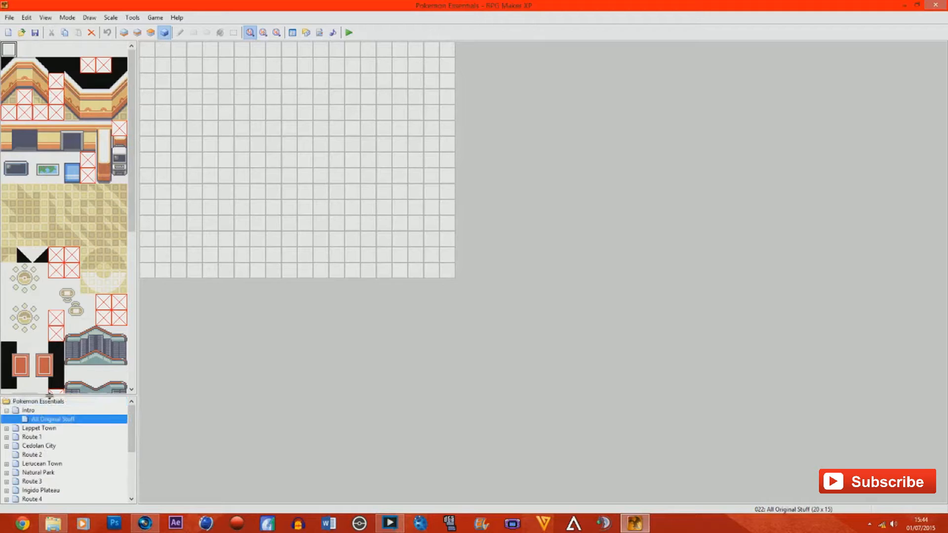
left_click(52, 401)
key("End")
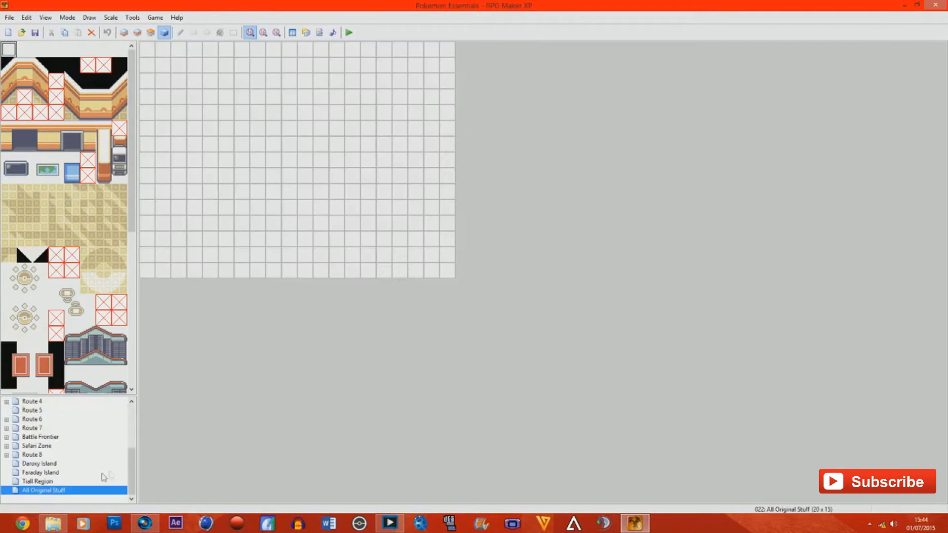
Nest Faraday Island, Tiall Region, Daroxy Island, Route 8, Safari Zone, Battle Frontier and Route 7 under All Original Stuff
left_click(50, 482)
left_click(49, 475)
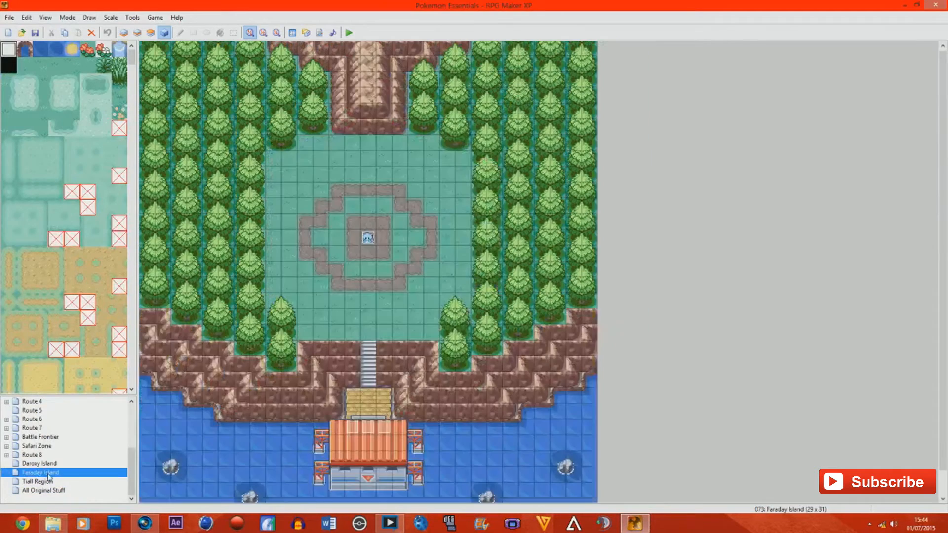
key("Down")
key("Up")
key("Up")
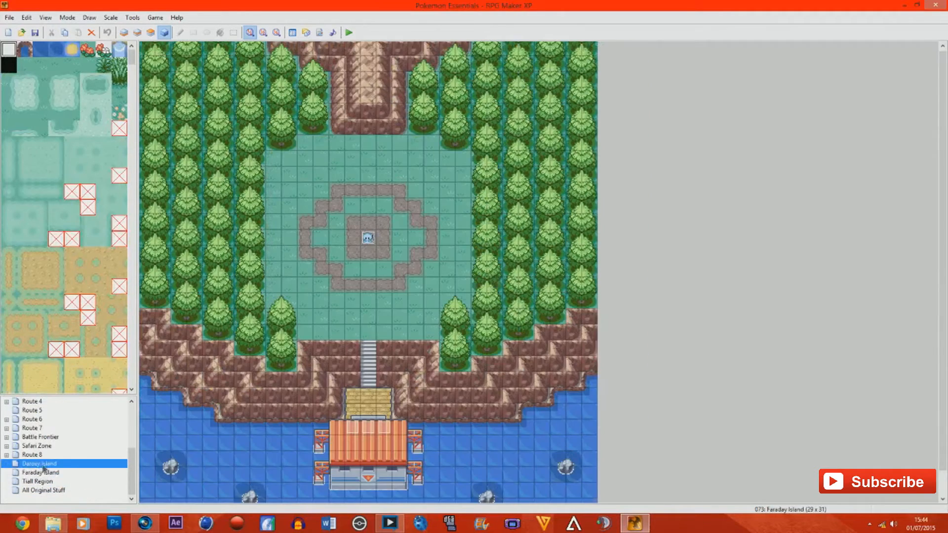
left_click(39, 482)
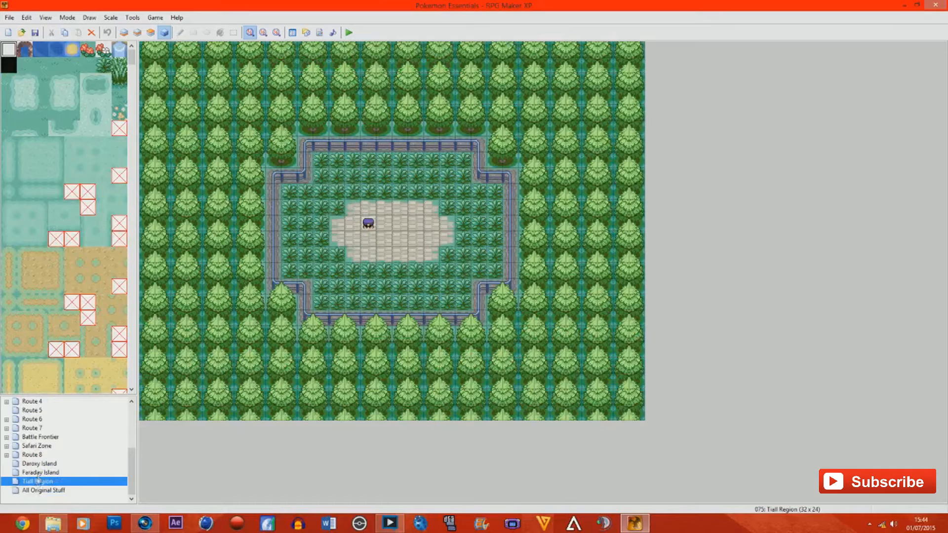
left_click_drag(40, 482, 39, 428)
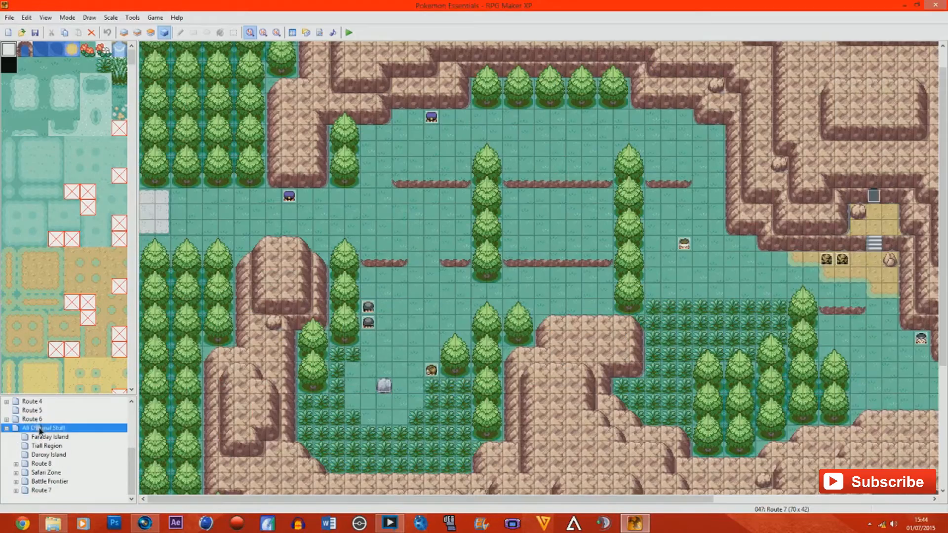
Nest the remaining maps from Route 6 back to Lappet Town under All Original Stuff, leaving Intro out, and collapse the group
scroll(74, 447, "up", 2)
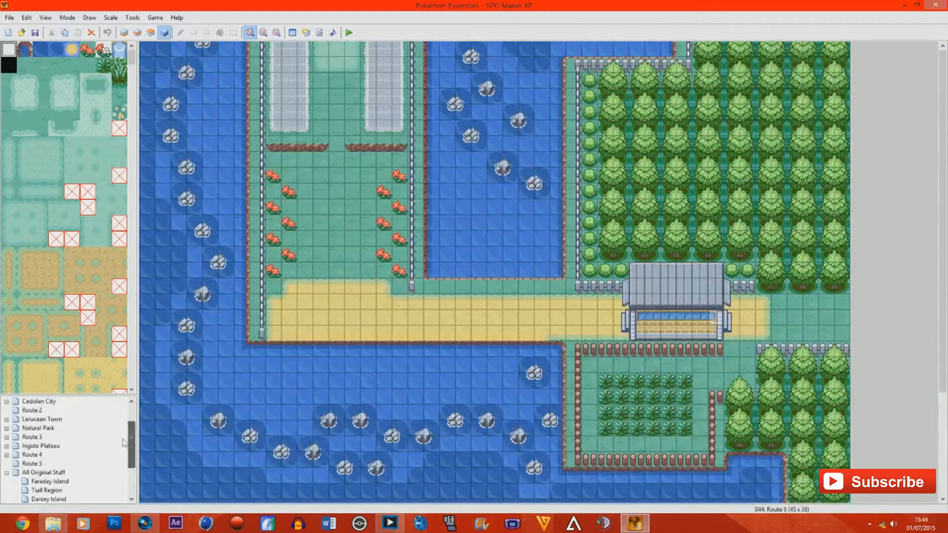
left_click_drag(40, 455, 43, 473)
left_click_drag(132, 472, 113, 235)
left_click(37, 257)
mouse_move(42, 329)
left_mouse_down()
mouse_move(43, 338)
mouse_move(40, 329)
left_mouse_up()
mouse_move(37, 311)
left_mouse_down()
mouse_move(38, 320)
mouse_move(38, 311)
left_mouse_up()
left_click_drag(36, 294, 37, 303)
mouse_move(34, 285)
left_mouse_down()
mouse_move(36, 293)
mouse_move(35, 285)
left_mouse_up()
mouse_move(35, 267)
left_mouse_down()
mouse_move(37, 276)
mouse_move(34, 267)
left_mouse_up()
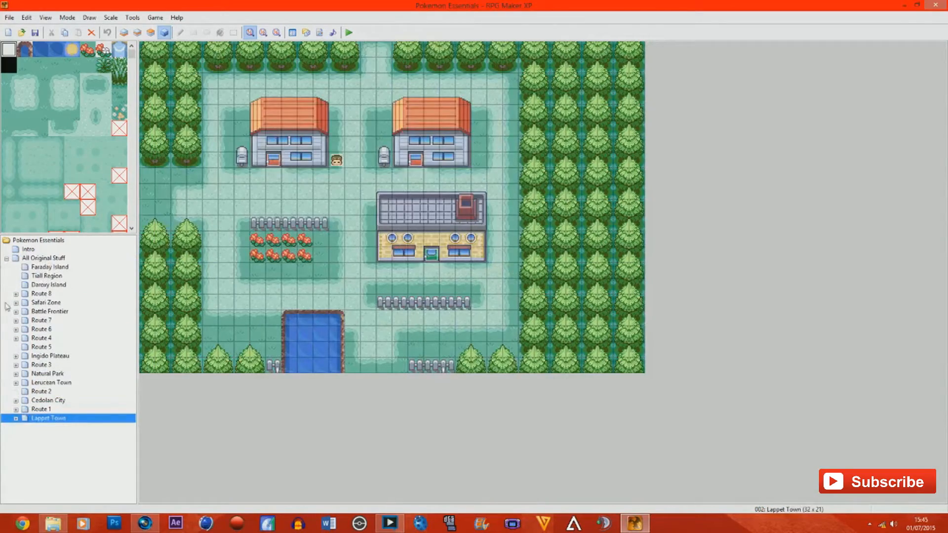
left_click(7, 258)
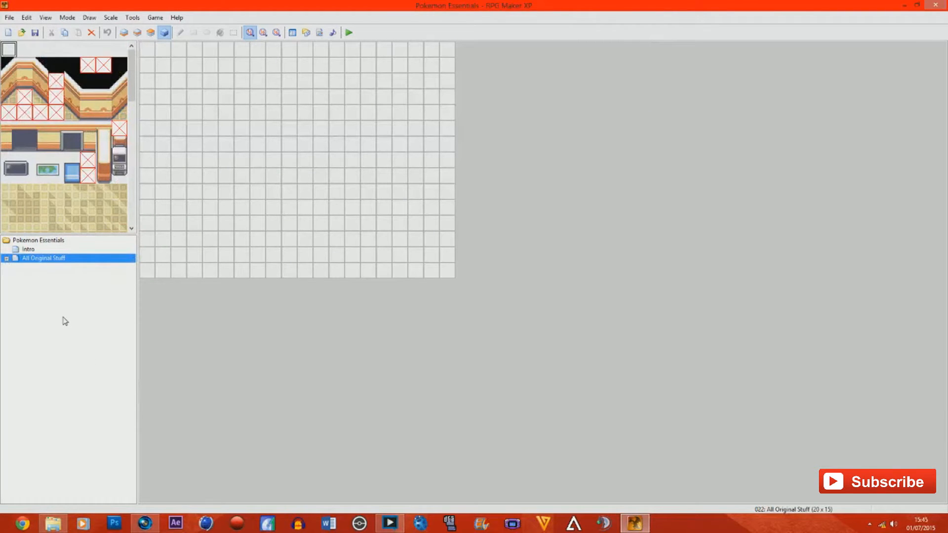
Create a new map named "Test Map" with the 001: Outside tileset, width 25 and height 25
right_click(48, 318)
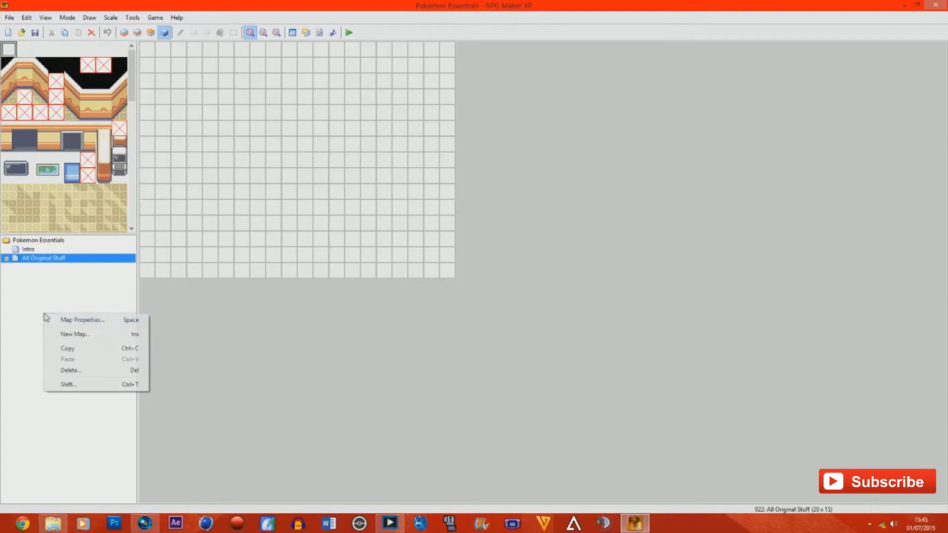
left_click(78, 334)
left_click(402, 255)
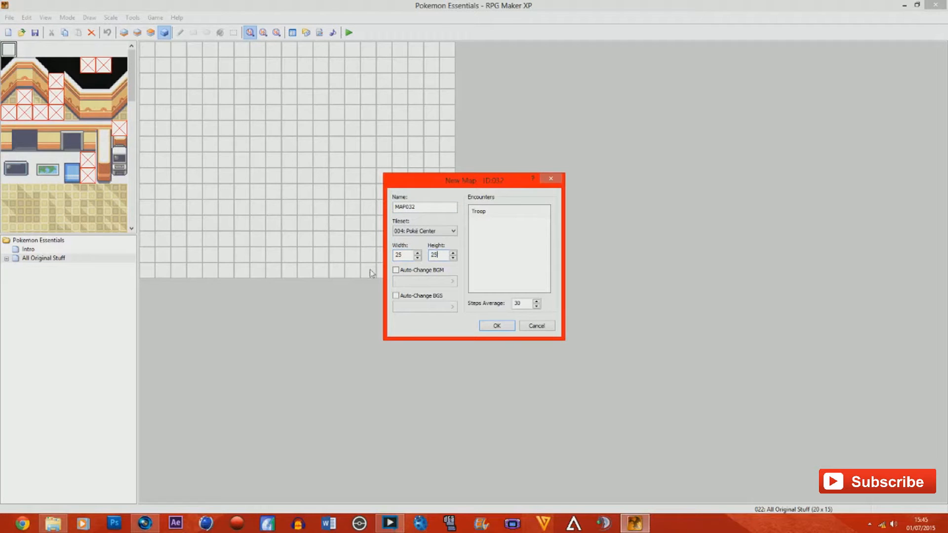
double_click(405, 207)
type("t")
left_click(445, 231)
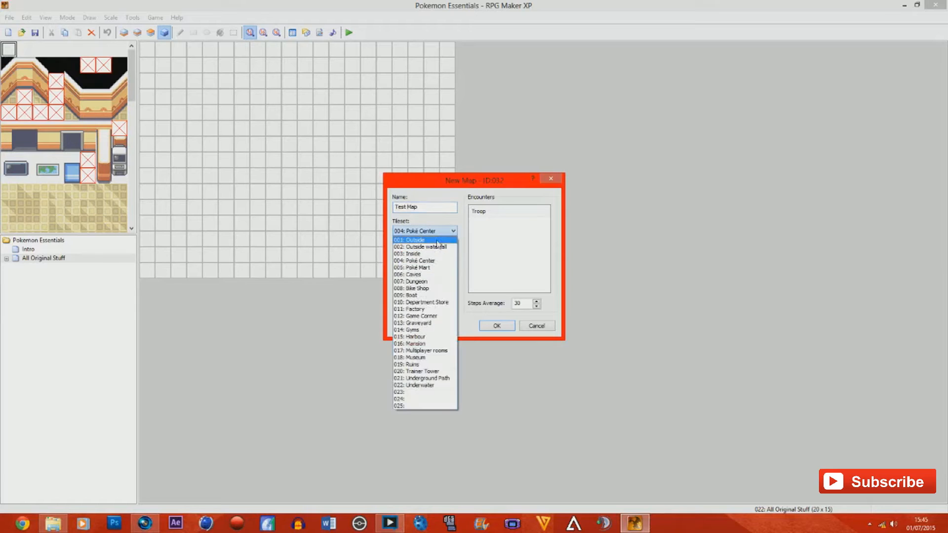
left_click(424, 239)
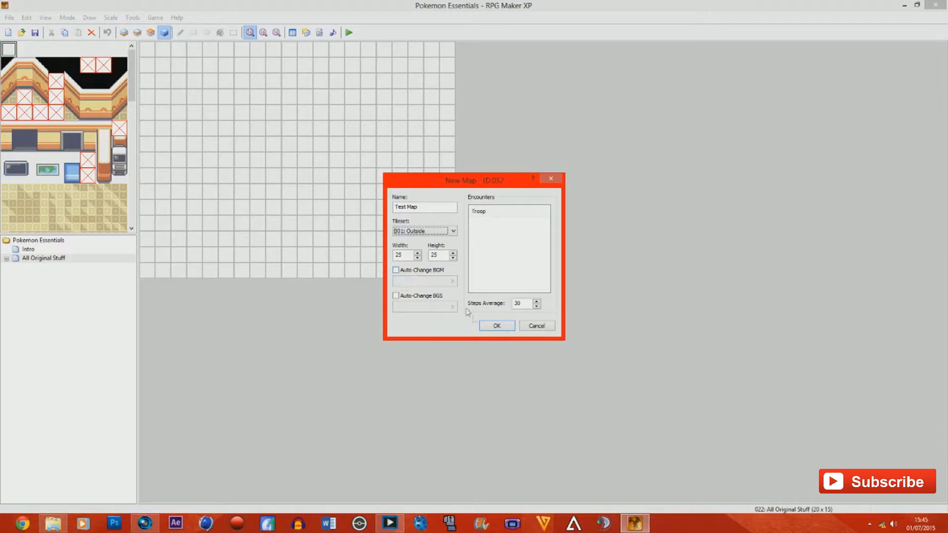
left_click(497, 326)
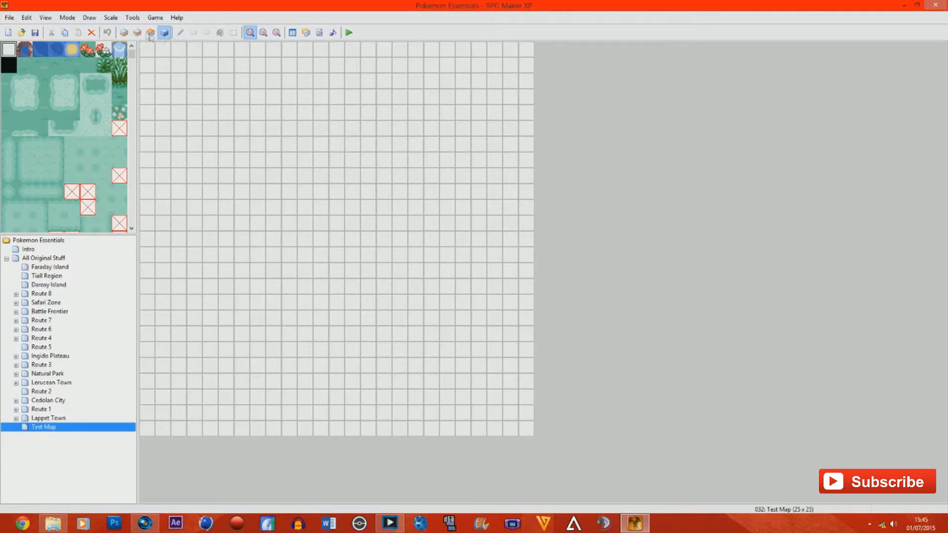
Fill a rectangle of about 22 by 14 tiles with the patterned grass ground tile on layer 1 of Test Map
left_click(125, 36)
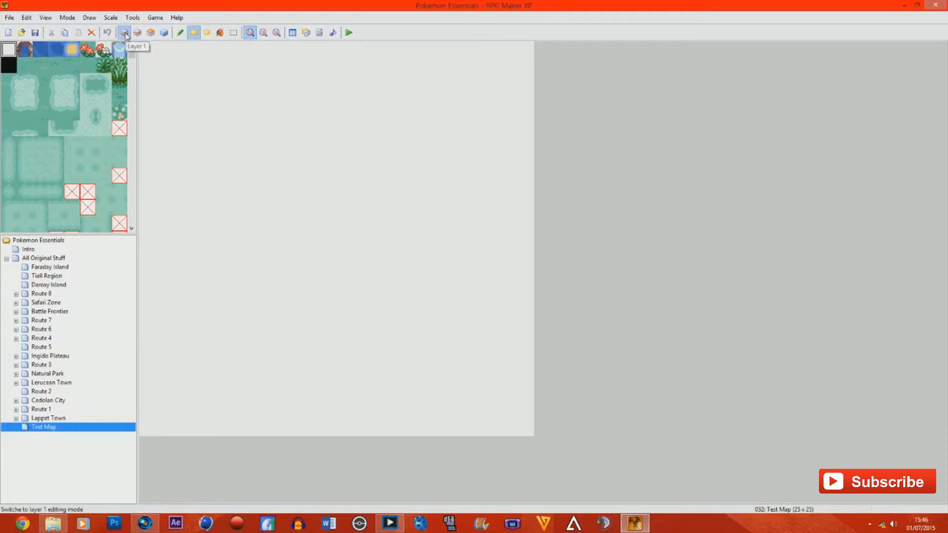
left_click(8, 112)
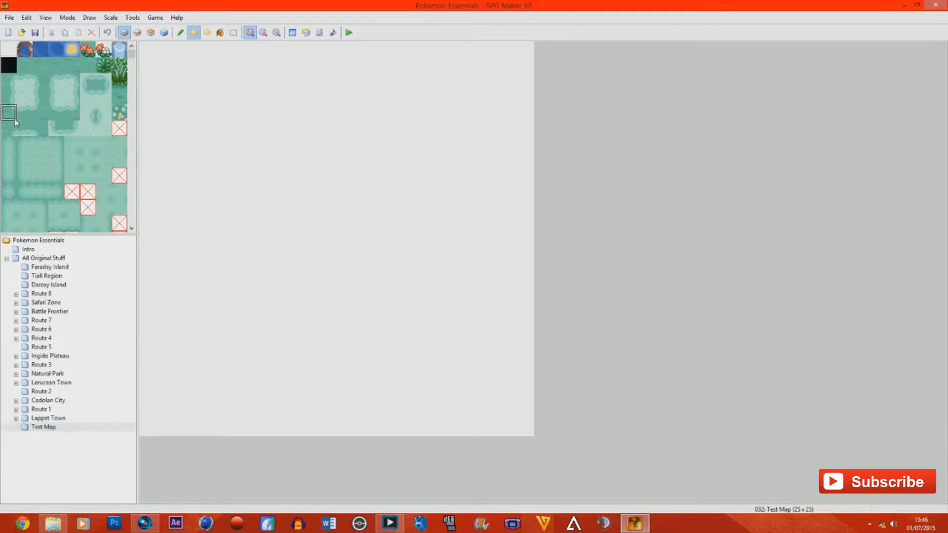
left_click_drag(195, 111, 634, 318)
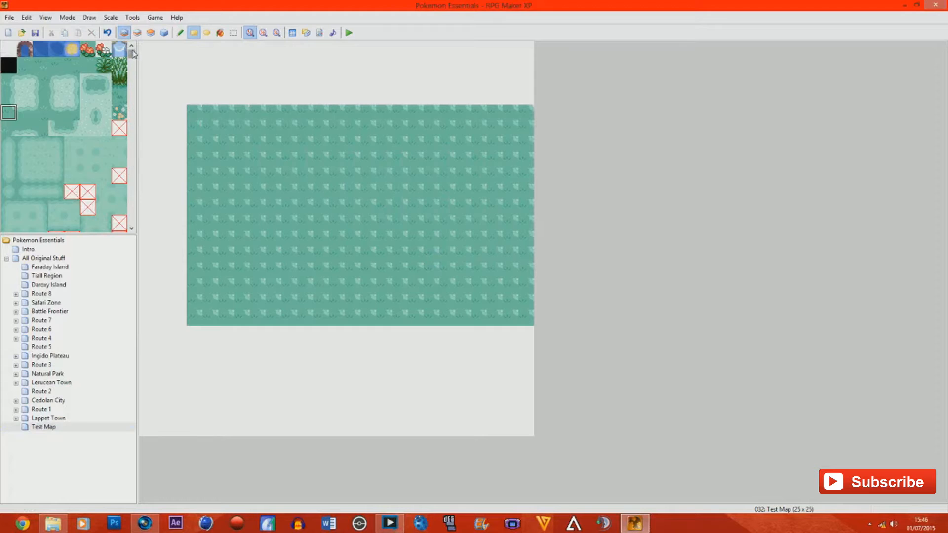
Place a single grass tuft tile on layer 2 near the middle of the grass area and view it with all layers shown
mouse_move(132, 54)
left_mouse_down()
mouse_move(132, 63)
mouse_move(135, 48)
left_mouse_up()
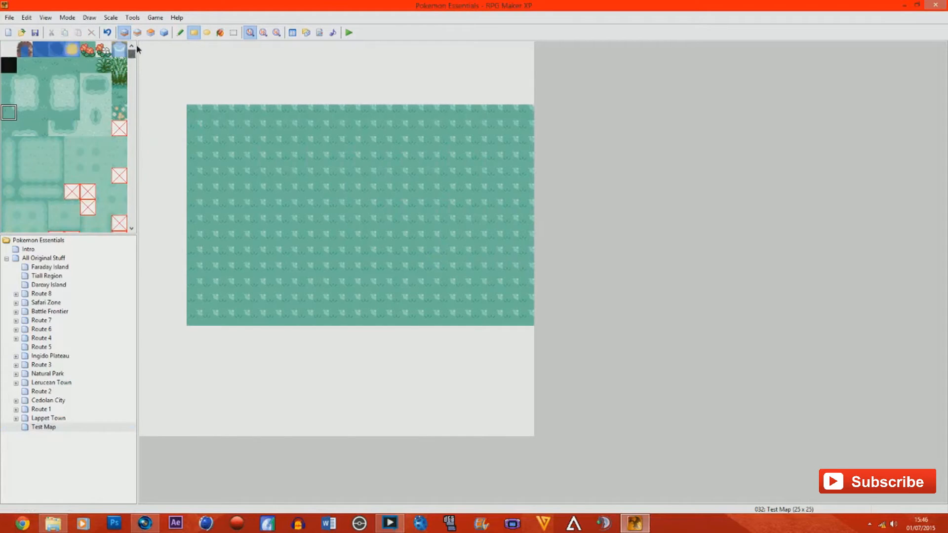
left_click_drag(28, 69, 85, 64)
left_click(41, 65)
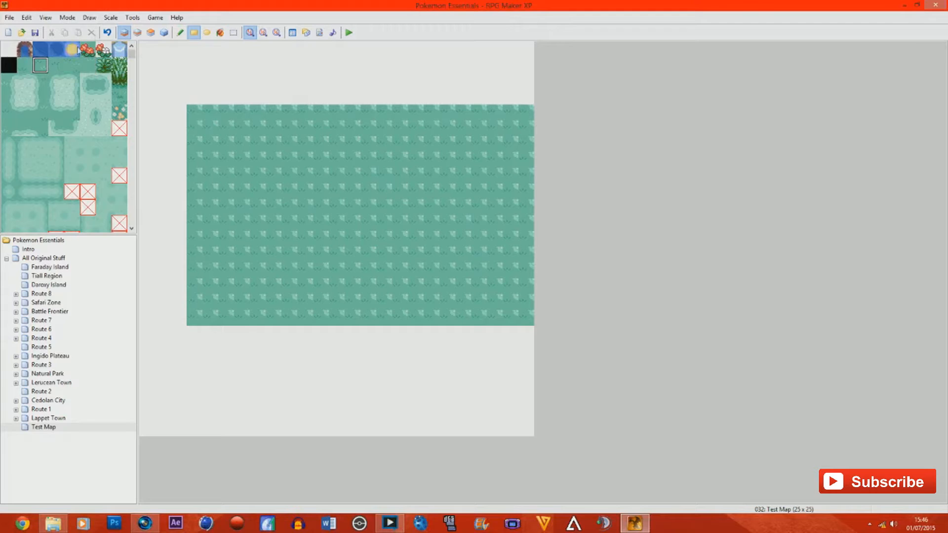
left_click(138, 32)
left_click(103, 65)
left_click(337, 207)
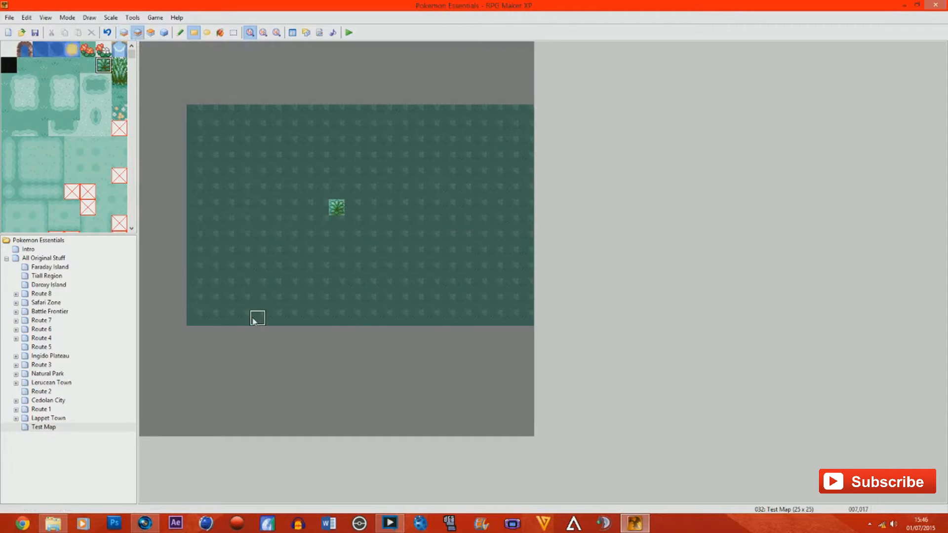
left_click(164, 32)
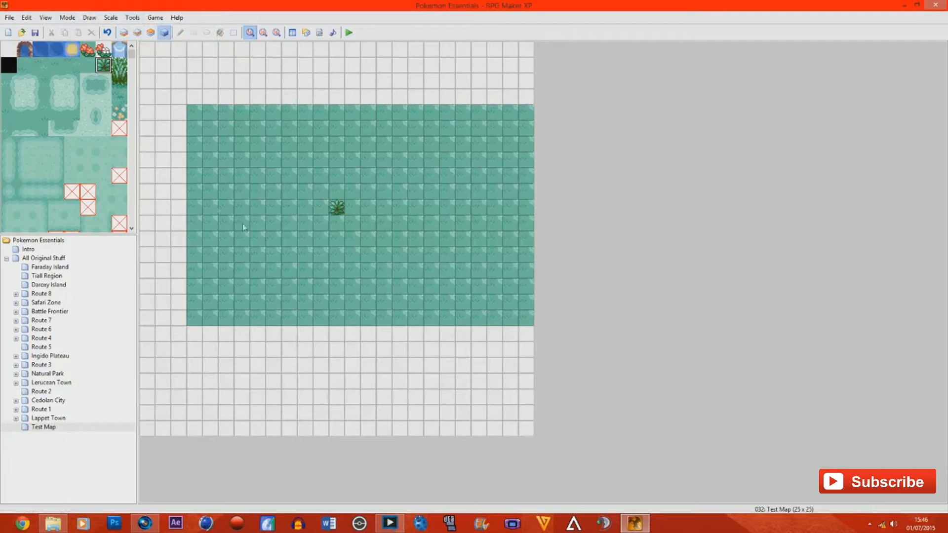
Paint a 3 by 3 tile block of water over the grass tuft on layer 3 and view all layers together
left_click(150, 32)
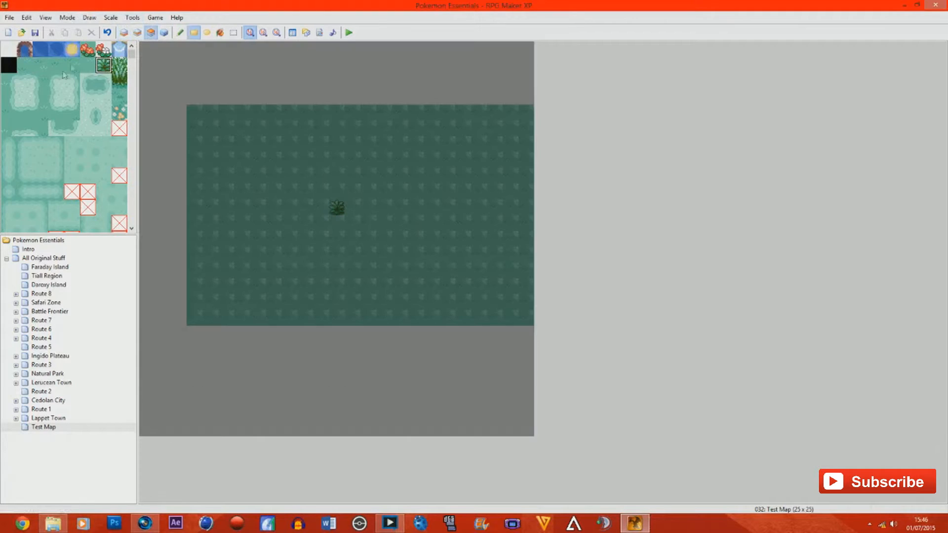
left_click(41, 49)
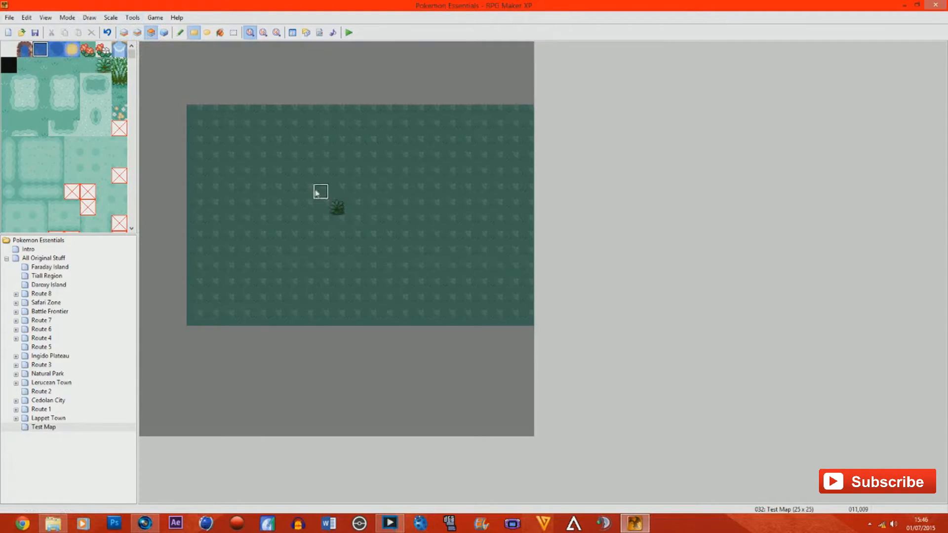
left_click_drag(338, 178, 369, 212)
left_click(164, 32)
left_click(165, 32)
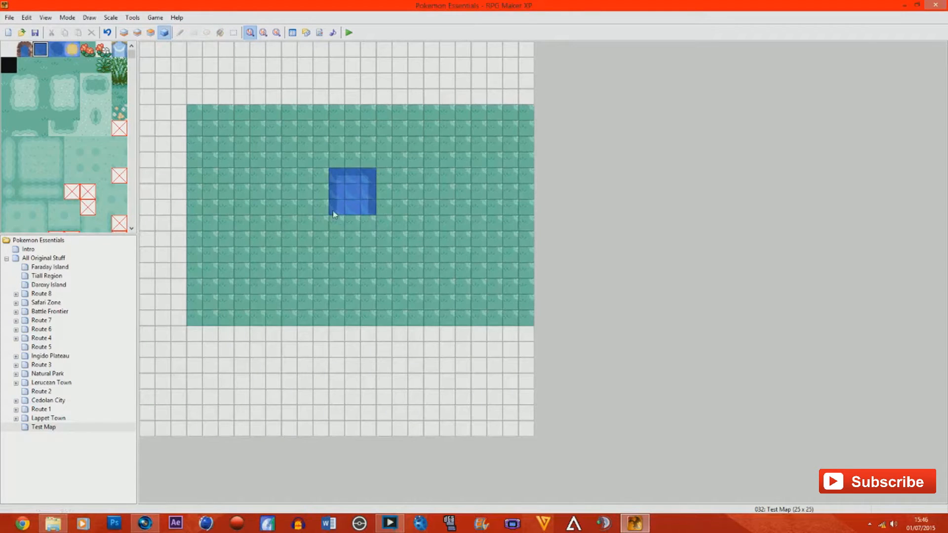
Erase the water from layer 3, the grass tuft from layer 2 and the ground from layer 1 using the blank tile
left_click(151, 32)
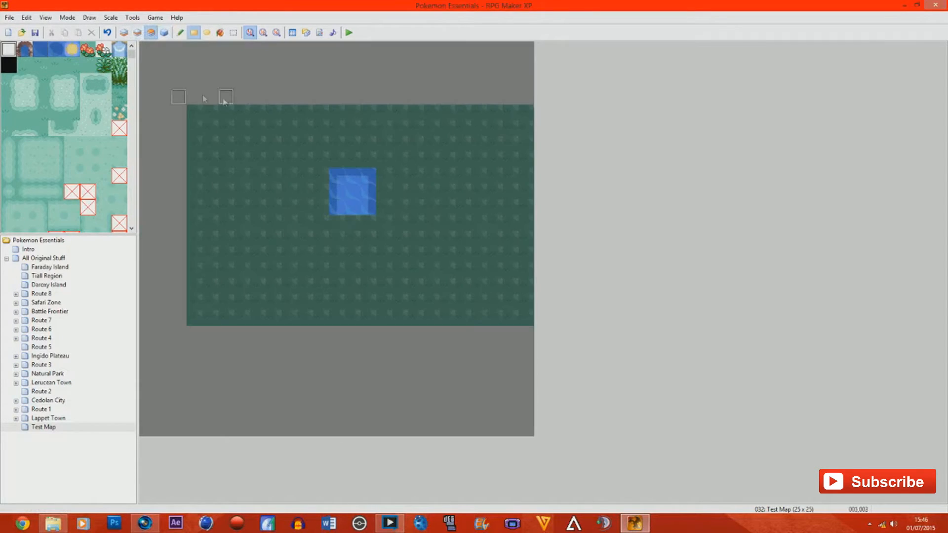
left_click(137, 33)
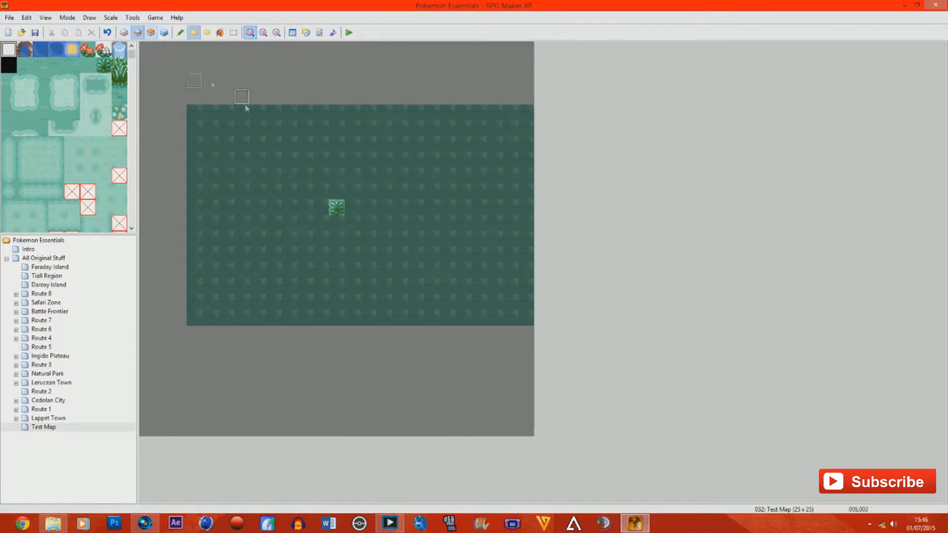
left_click(124, 33)
left_click_drag(163, 80, 593, 384)
Fill the entire 25 by 25 Test Map on layer 1 with the five-tile row of textured grass using the rectangle tool
left_click(28, 69)
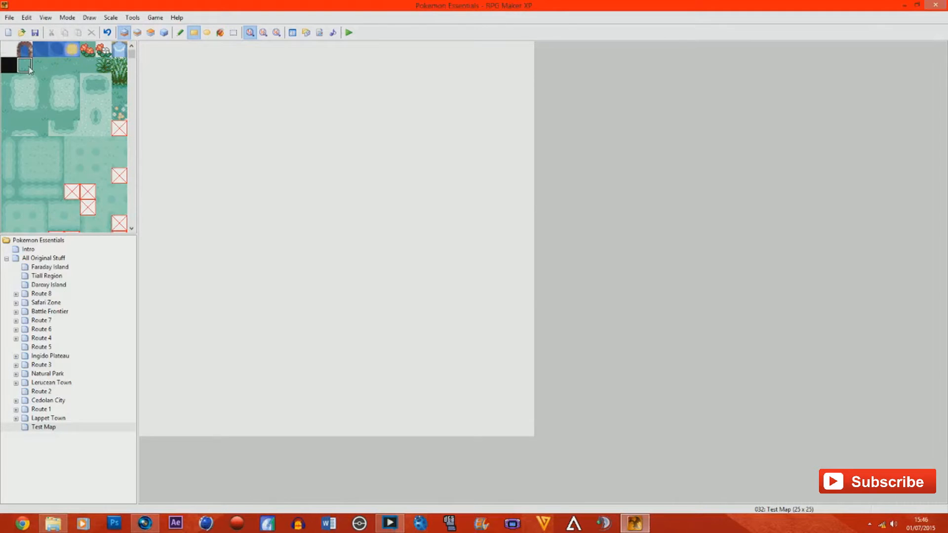
left_click_drag(27, 67, 82, 71)
left_click(193, 34)
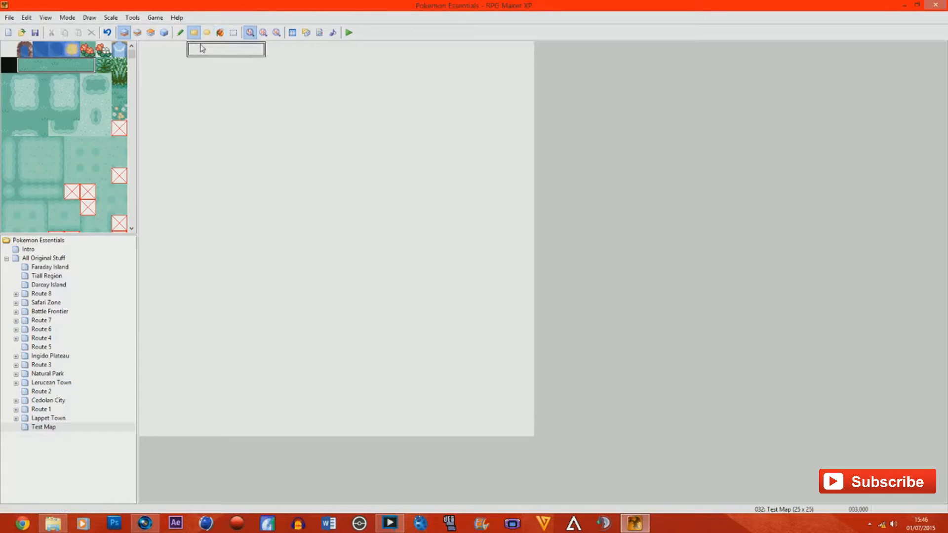
left_click_drag(147, 49, 533, 427)
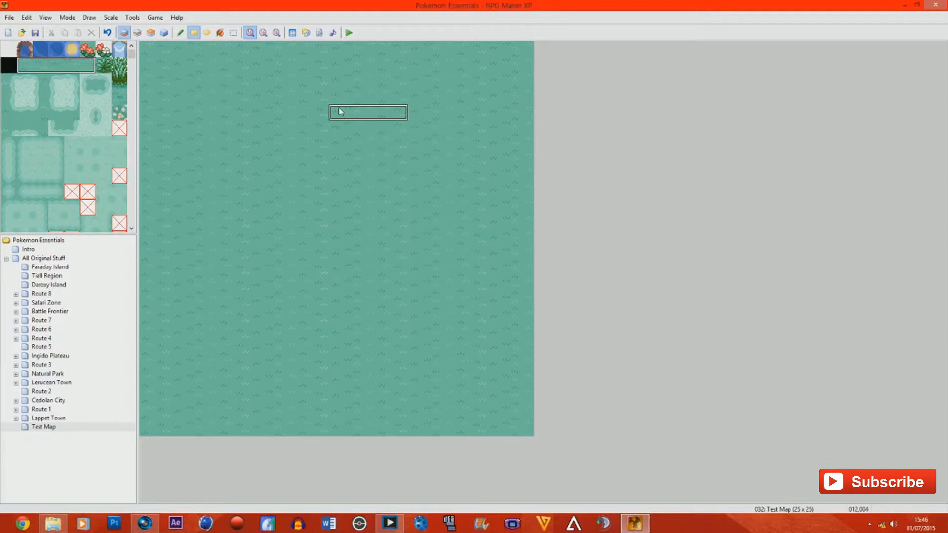
Move Test Map out of the All Original Stuff group to the project's root level and collapse the group
left_click(7, 258)
left_click(7, 258)
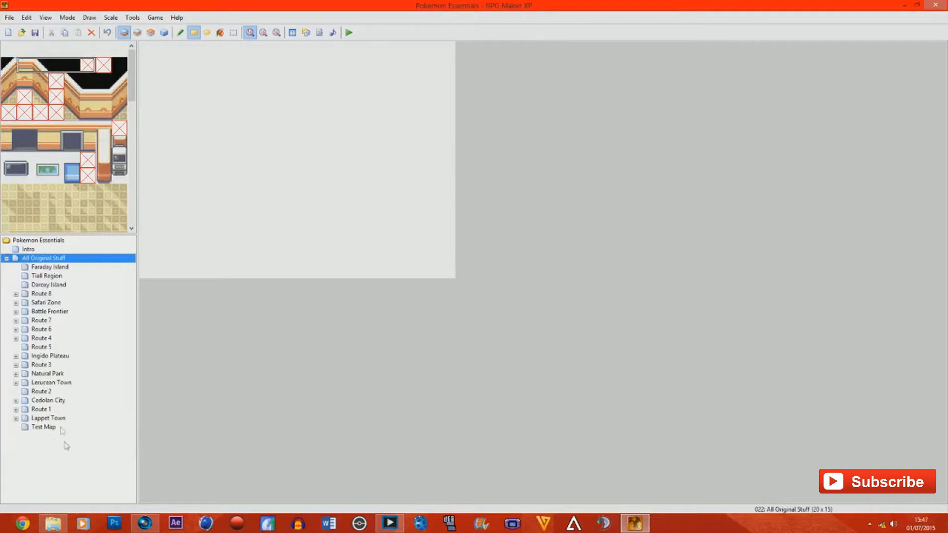
left_click(44, 428)
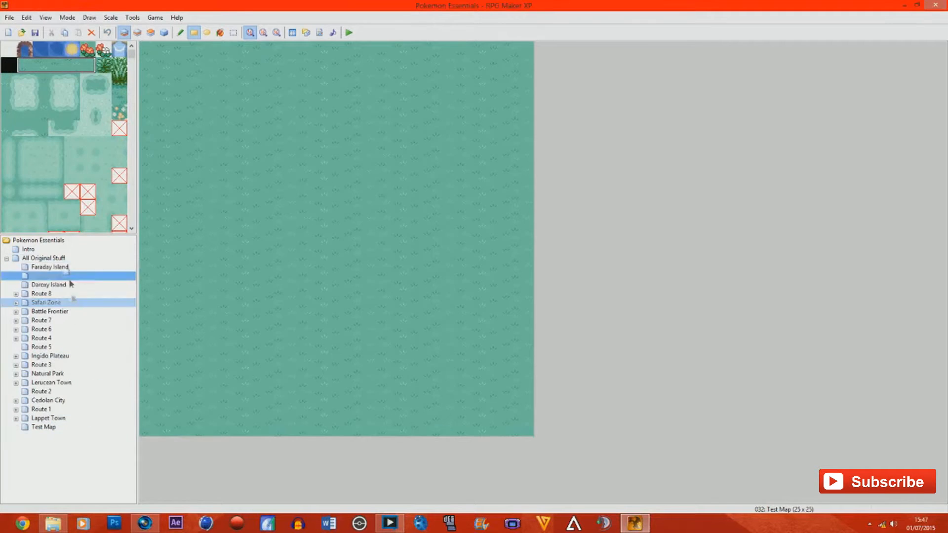
left_click(53, 242)
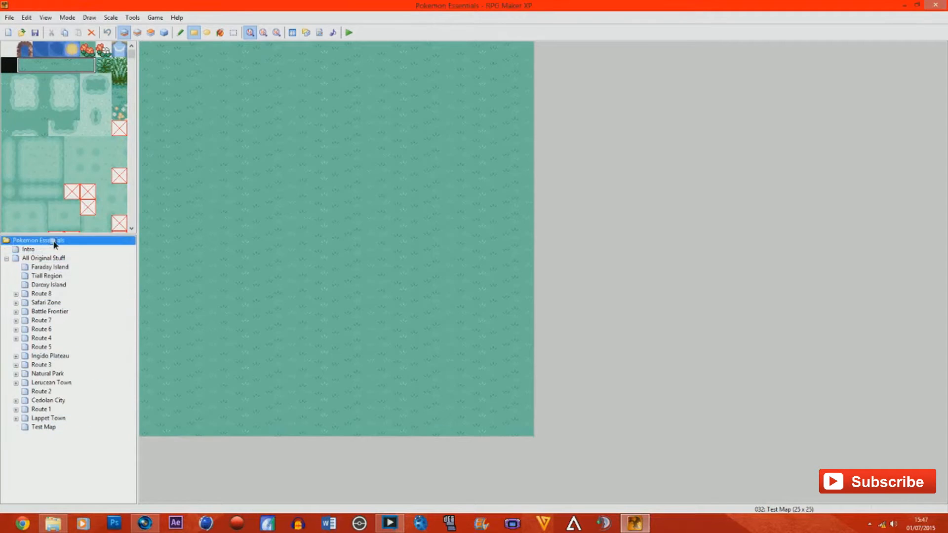
left_click(6, 258)
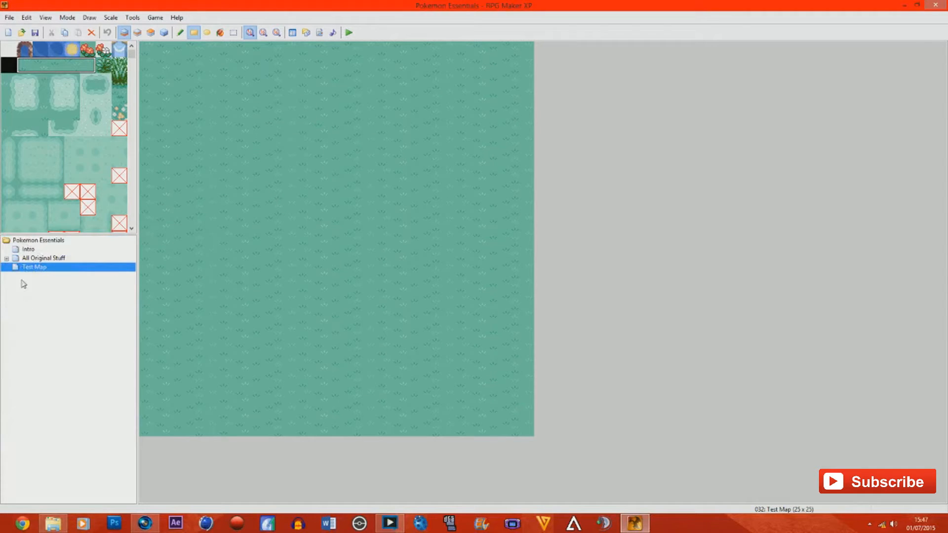
Place three red flower tiles in a triangle on layer 2 near the centre of Test Map, and show the map in event mode
left_click(28, 250)
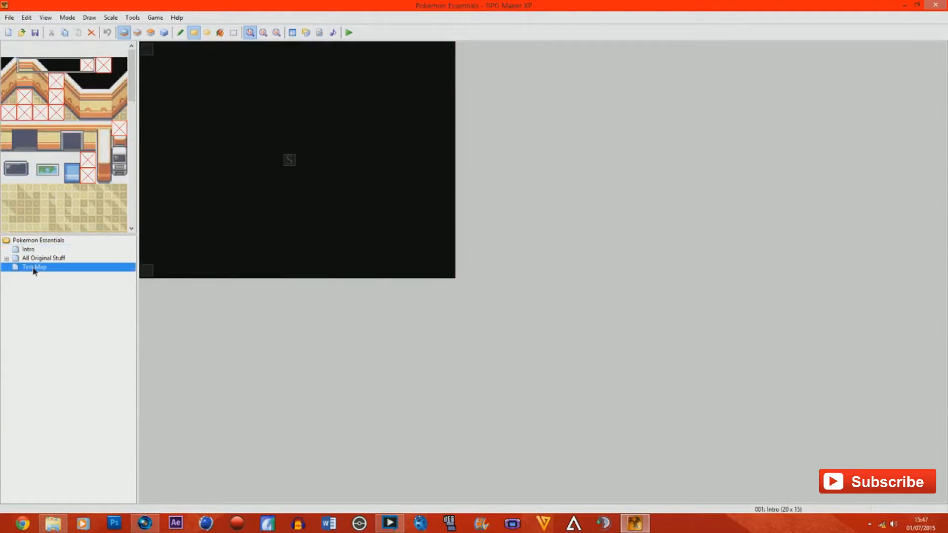
left_click(34, 268)
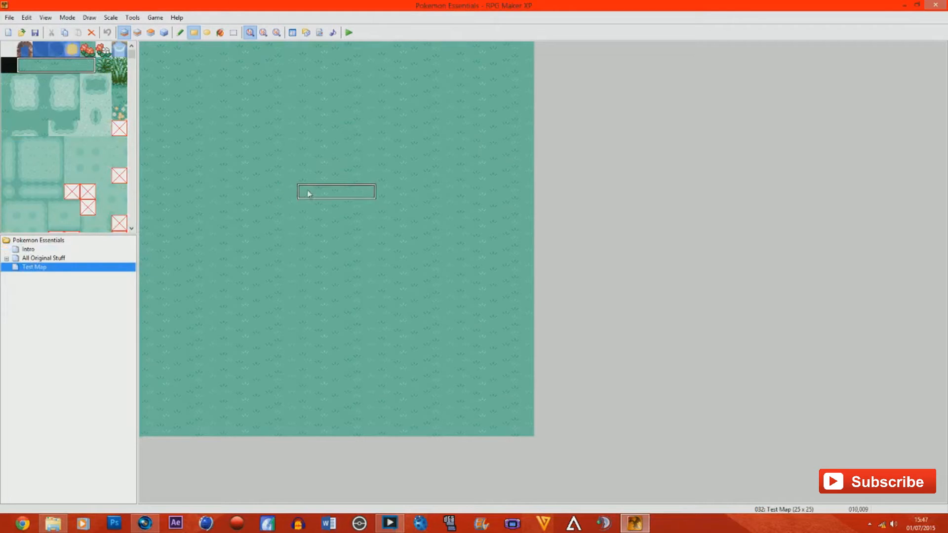
left_click(88, 49)
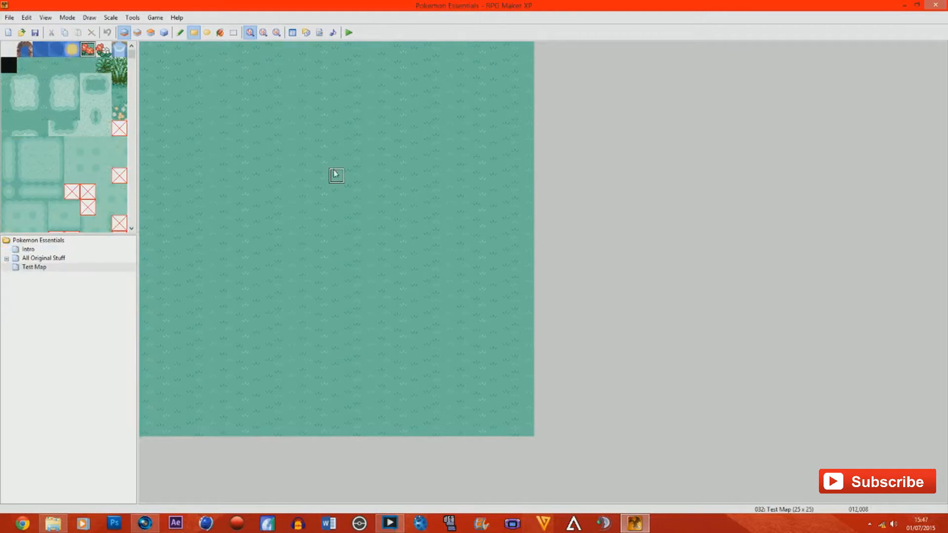
left_click(139, 33)
left_click(321, 191)
left_click(304, 207)
left_click(337, 207)
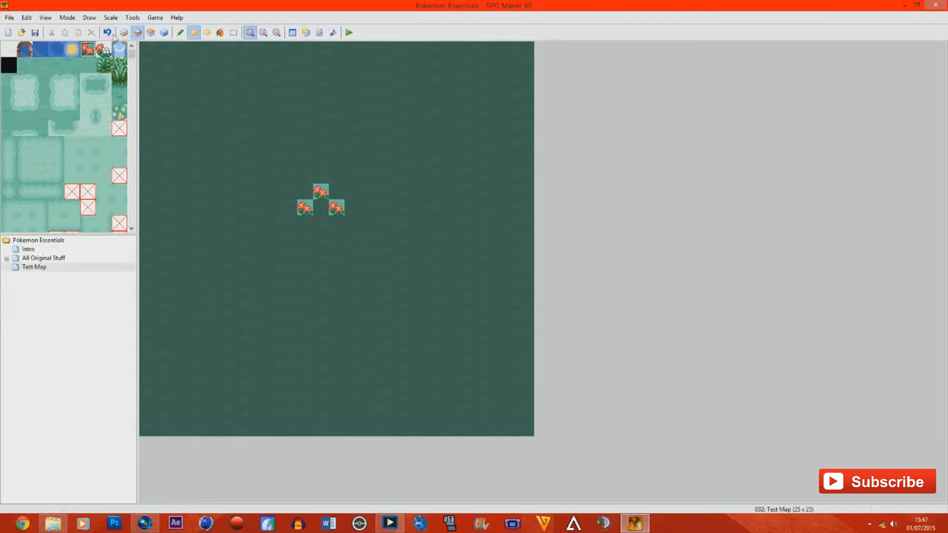
left_click(164, 32)
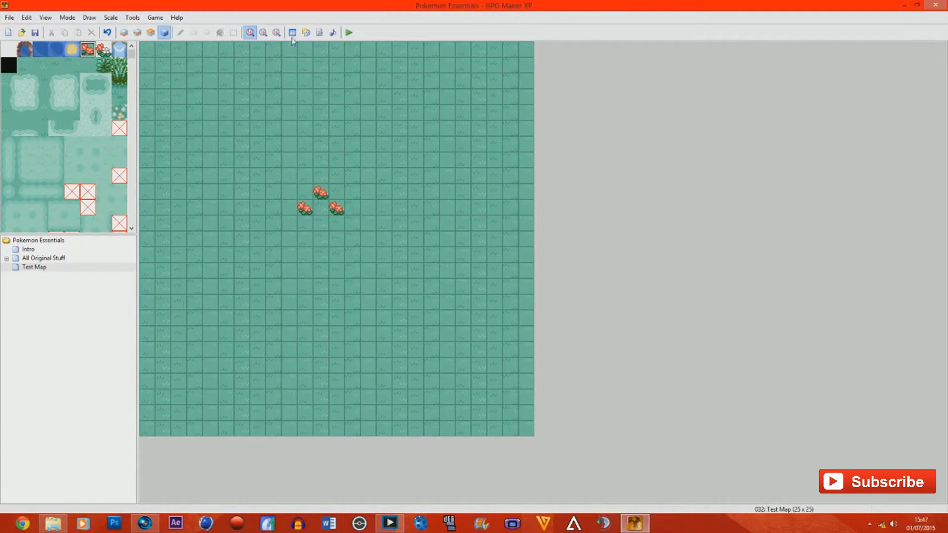
Examine the event commands of the Intro map's event in the upper-left tile, and close the event without changes
left_click(40, 249)
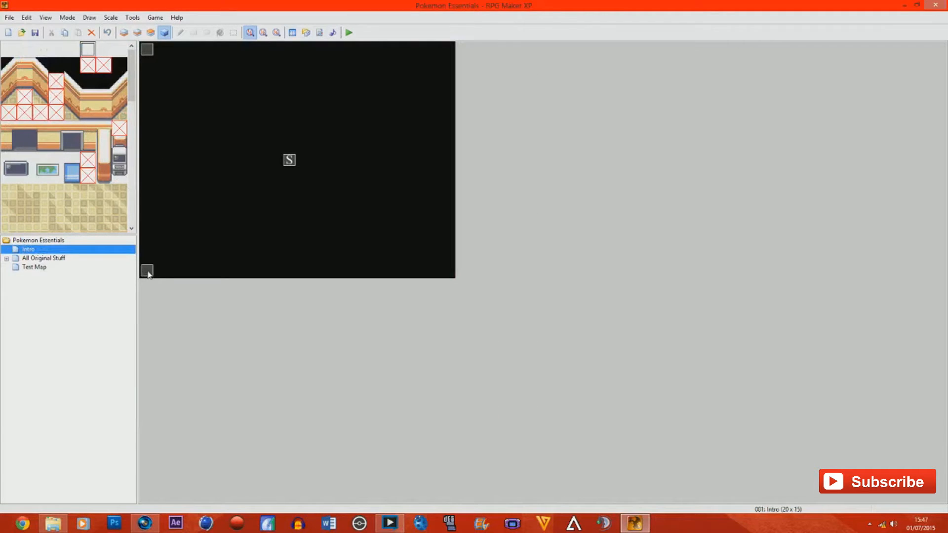
right_click(150, 53)
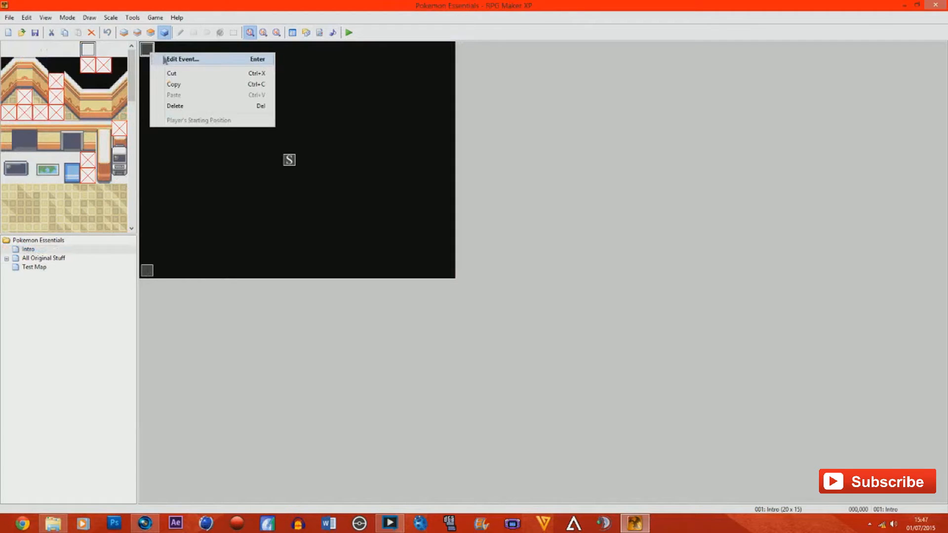
left_click(171, 59)
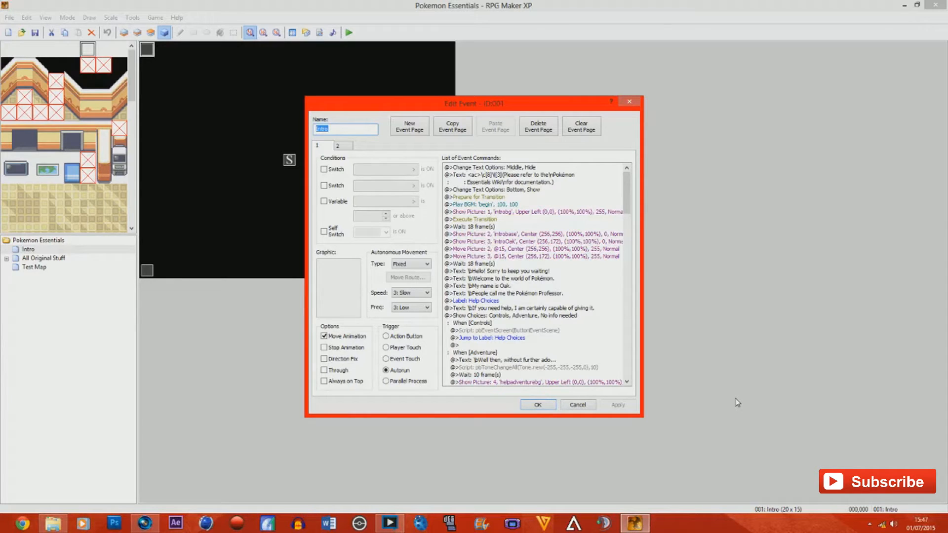
left_click(537, 405)
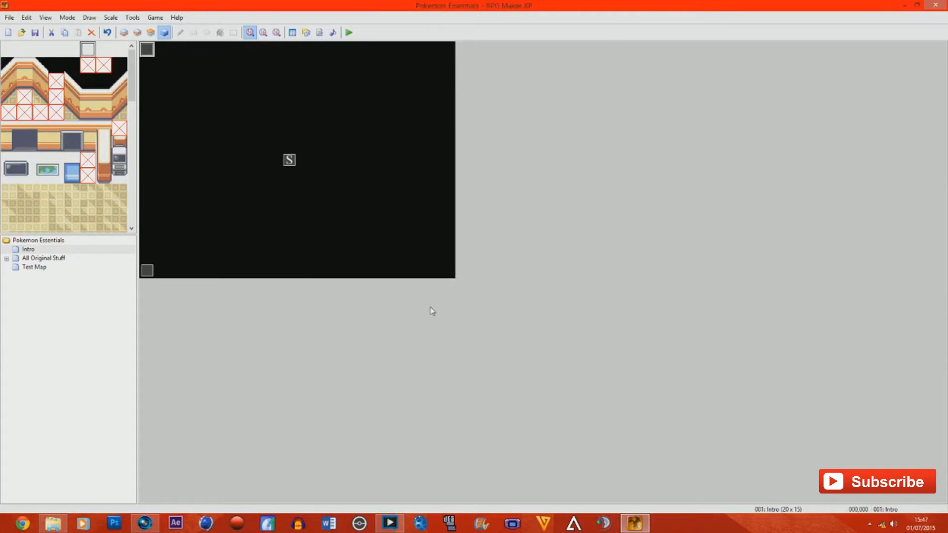
Save the project and launch a playtest, moving the game window clear of the Intro map
left_click(34, 32)
left_click(349, 33)
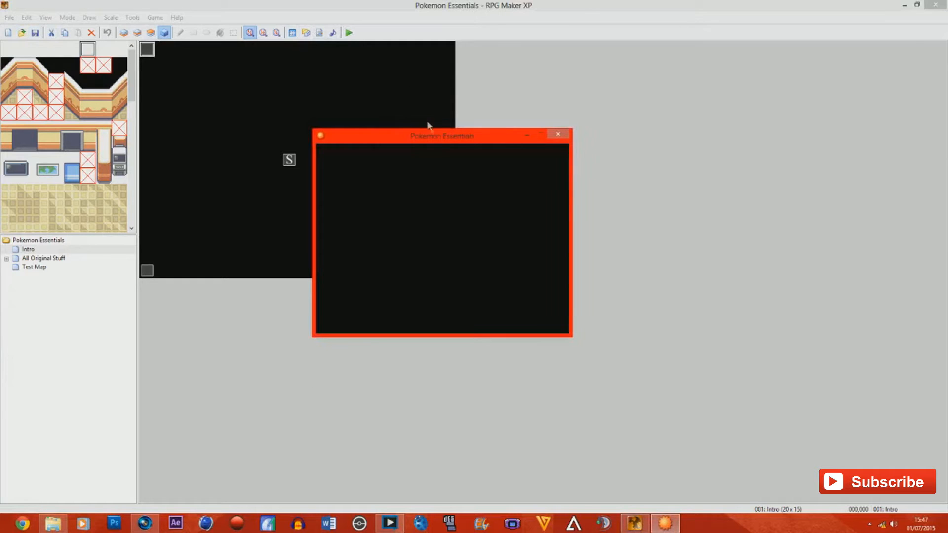
left_click_drag(441, 136, 591, 78)
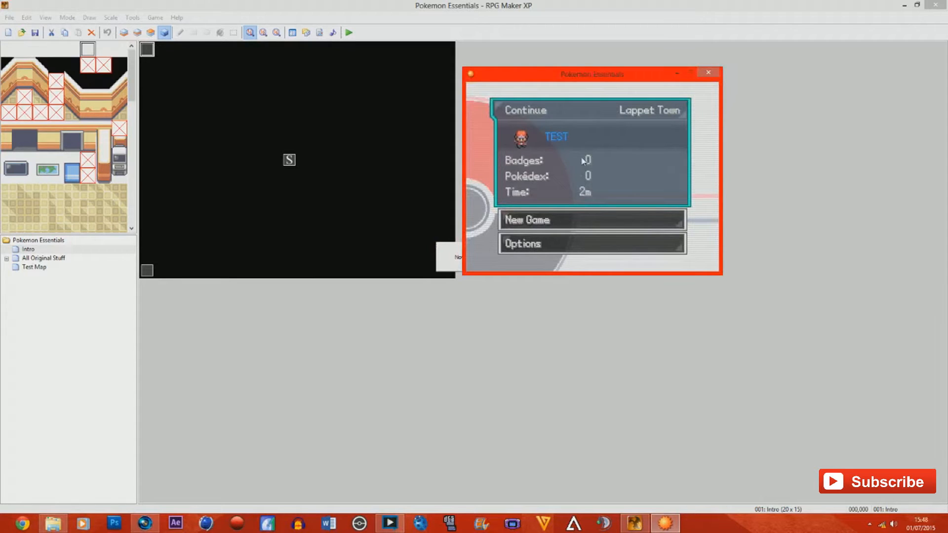
Start a new game in the playtest and advance the professor's opening dialogue to the line where he gives his name
key("Down")
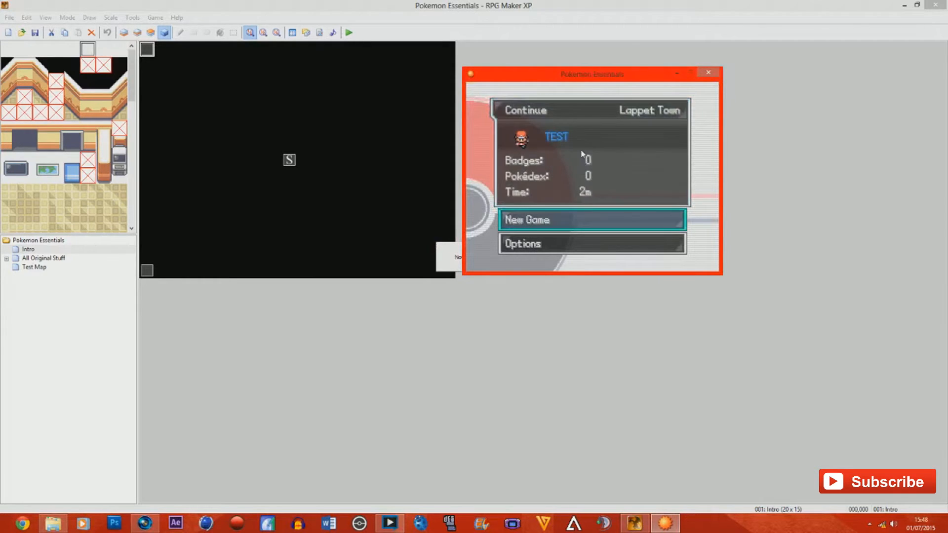
key("Return")
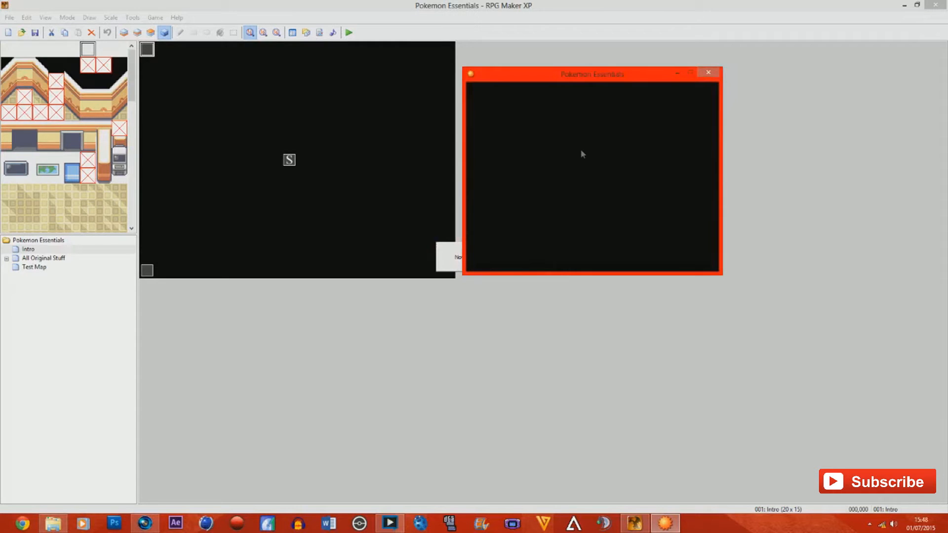
key("Return")
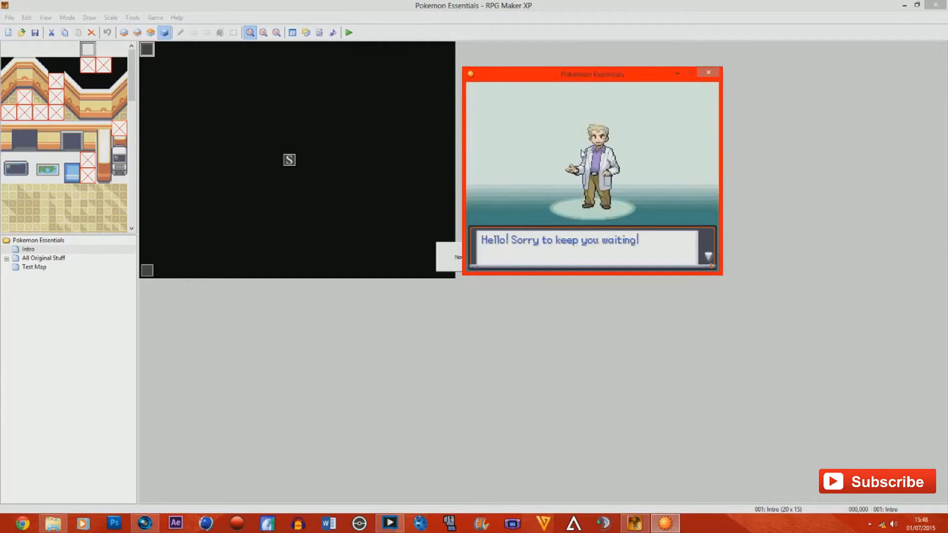
key("Return")
key("Return")
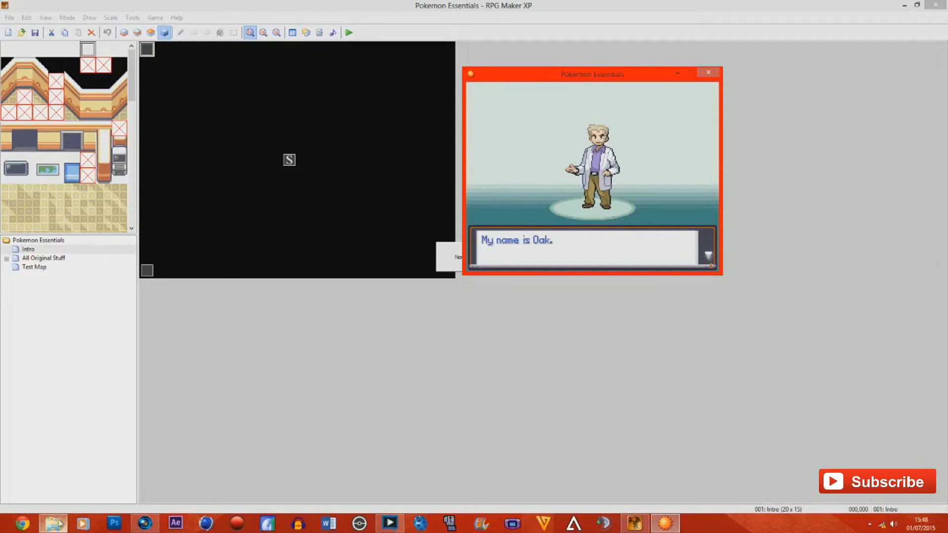
Switch to File Explorer and look through the Transitions, Titles and Tilesets subfolders of the project's Graphics folder
mouse_move(54, 522)
left_click(64, 469)
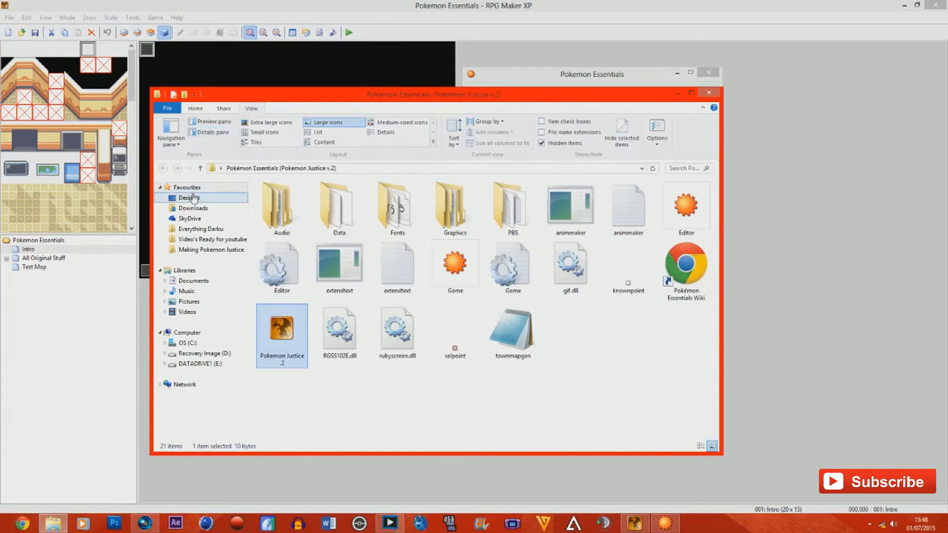
left_click(596, 327)
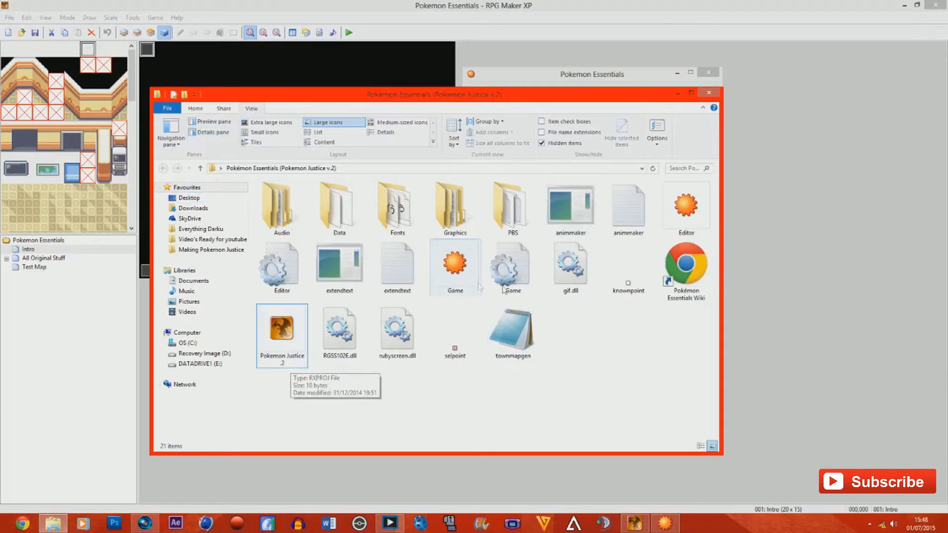
double_click(467, 228)
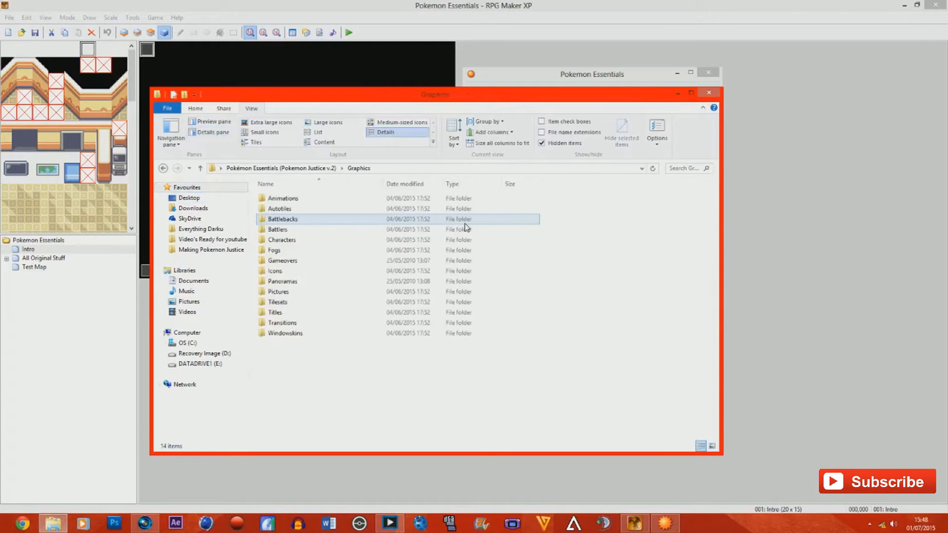
double_click(296, 321)
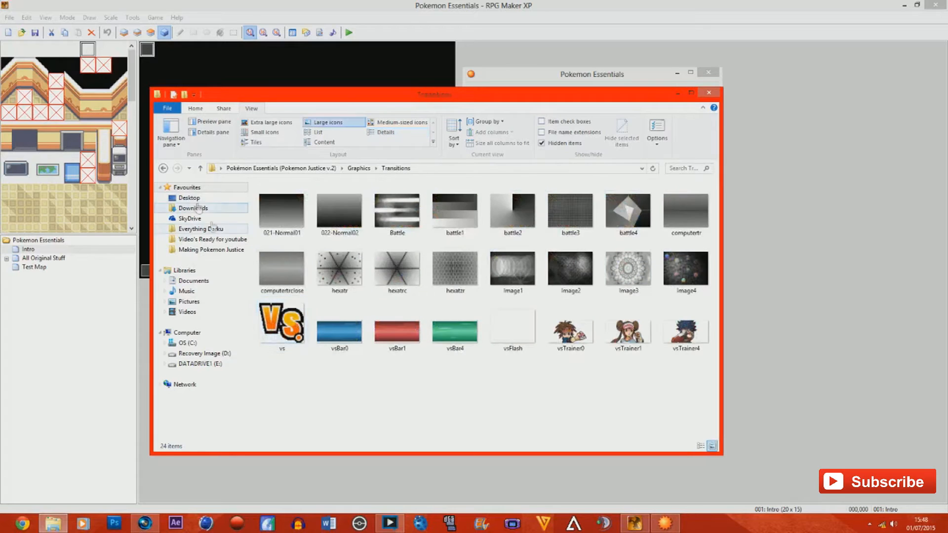
left_click(163, 168)
double_click(289, 313)
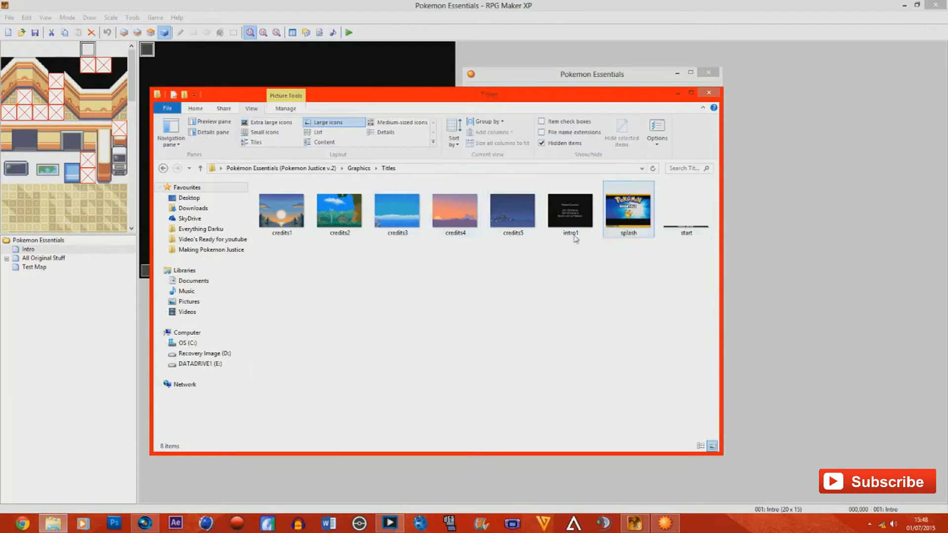
left_click(162, 168)
double_click(285, 300)
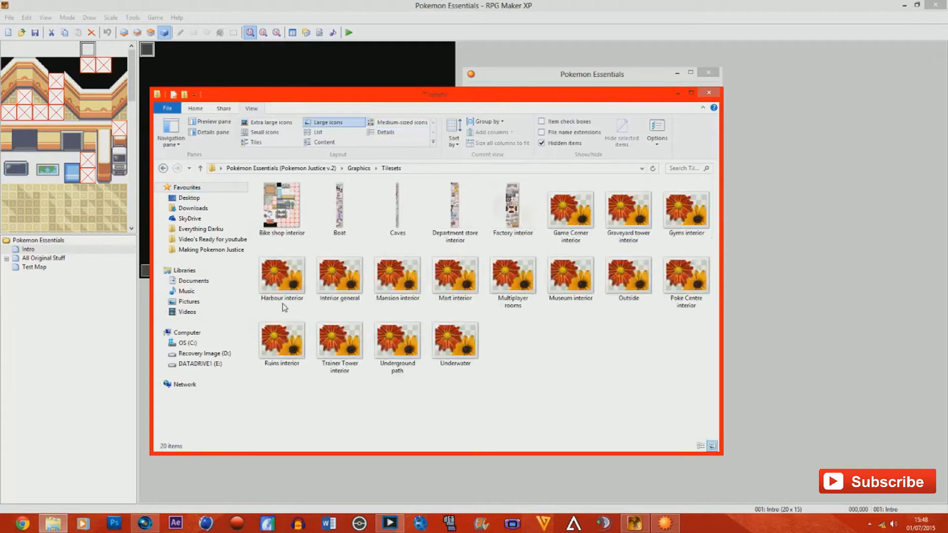
left_click(163, 168)
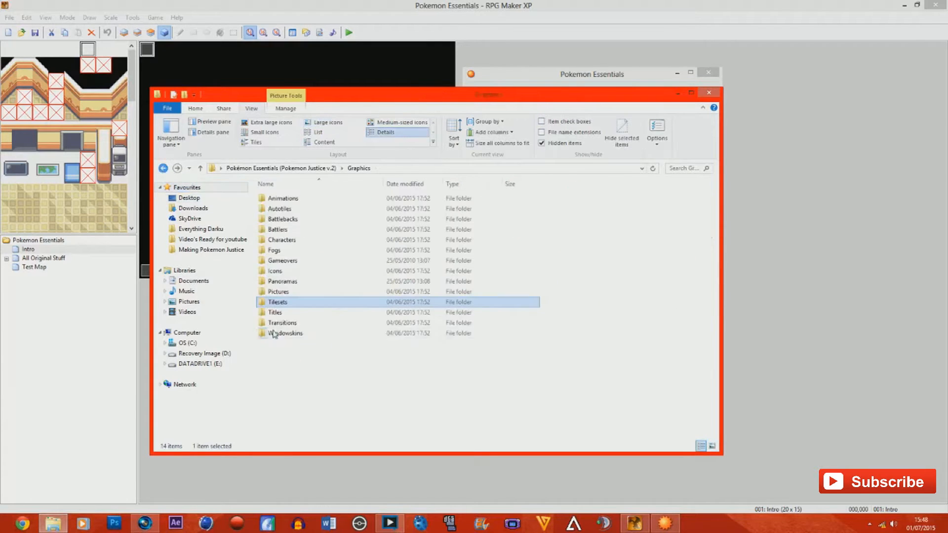
Examine the images in the Pictures subfolder of the project's Graphics folder, down to the intro pictures
left_click(293, 294)
double_click(293, 292)
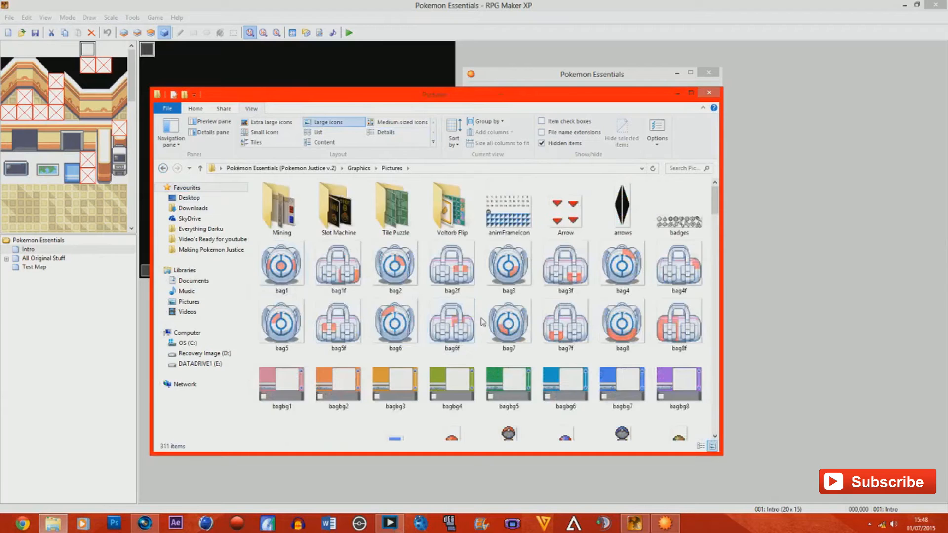
scroll(484, 322, "down", 10)
scroll(484, 322, "down", 15)
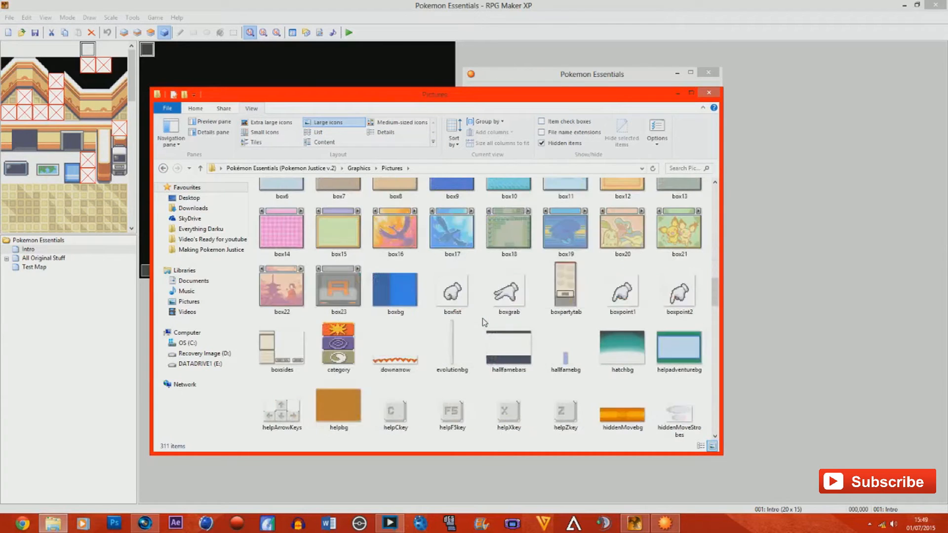
scroll(484, 322, "down", 15)
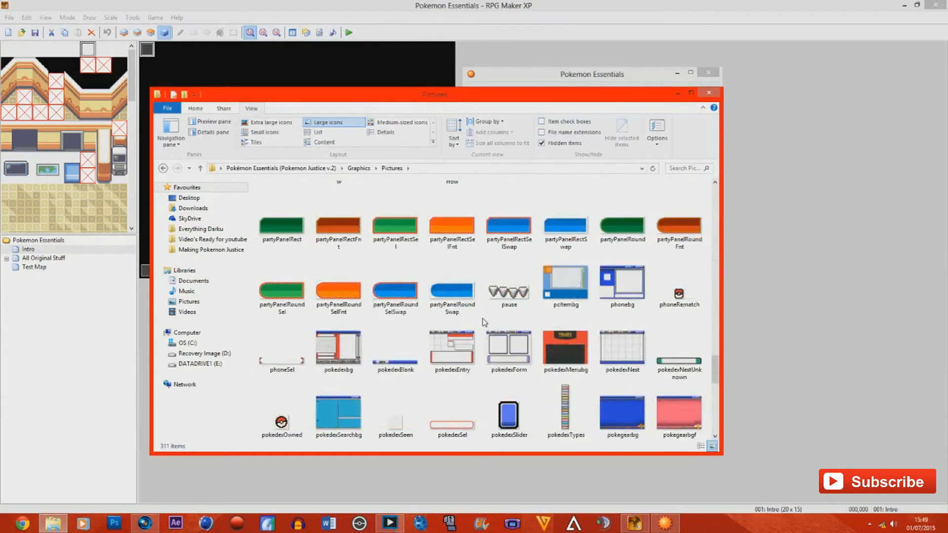
scroll(485, 321, "up", 20)
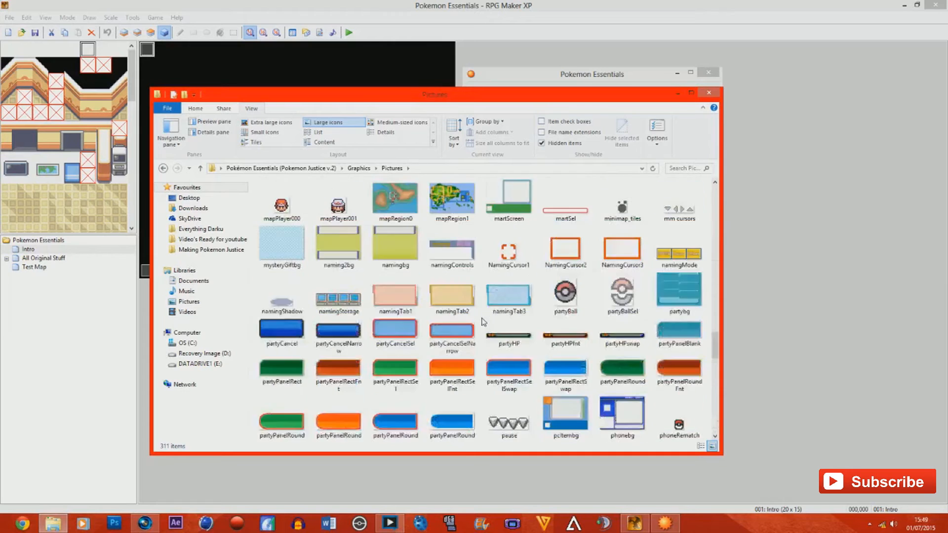
scroll(483, 322, "down", 10)
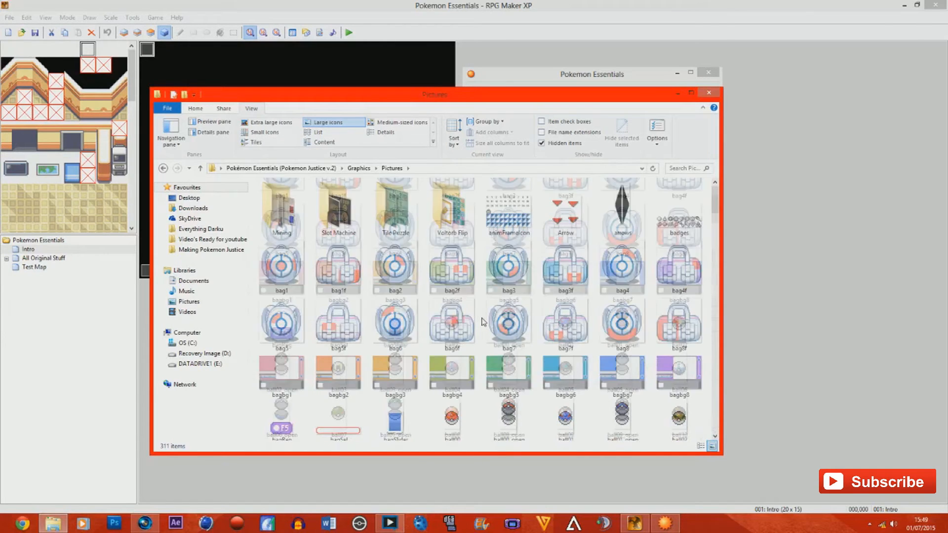
scroll(483, 321, "down", 3)
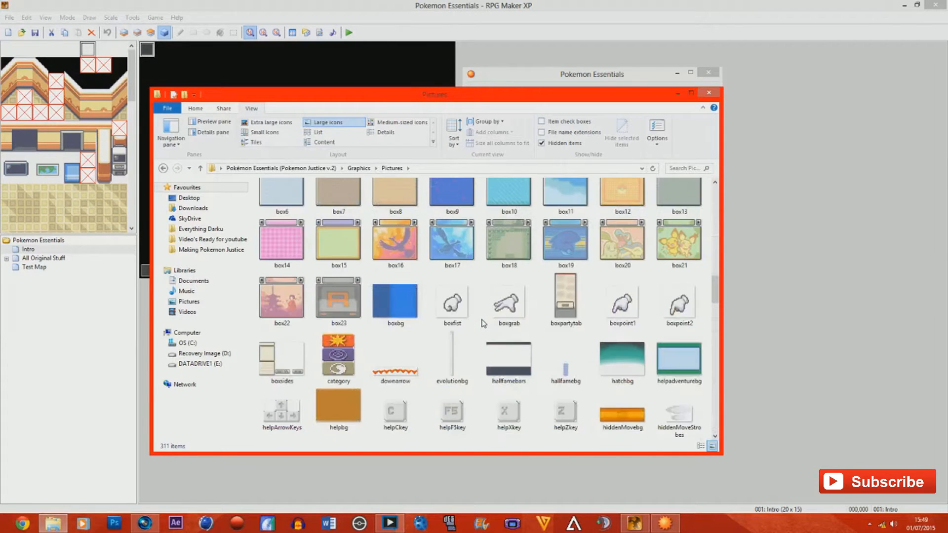
scroll(483, 322, "down", 3)
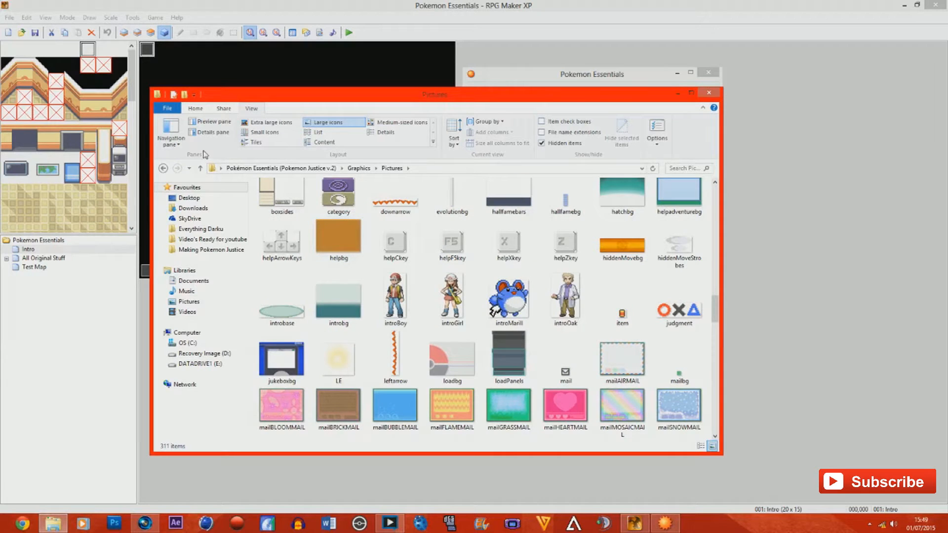
Return to the Graphics folder, move the File Explorer window clear of the playtest, and reopen the Pictures subfolder
left_click(163, 168)
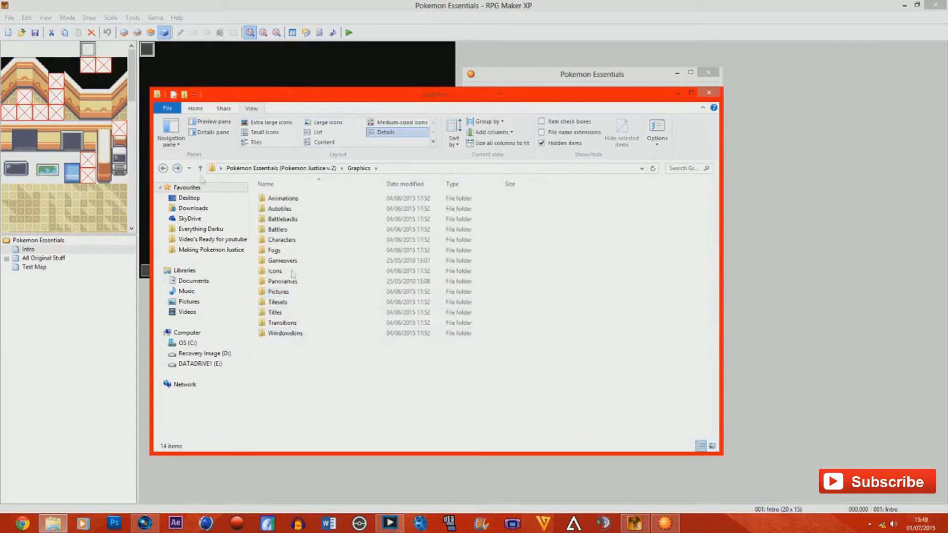
left_click(163, 169)
left_click_drag(431, 102, 393, 329)
left_click_drag(491, 327, 455, 126)
double_click(383, 242)
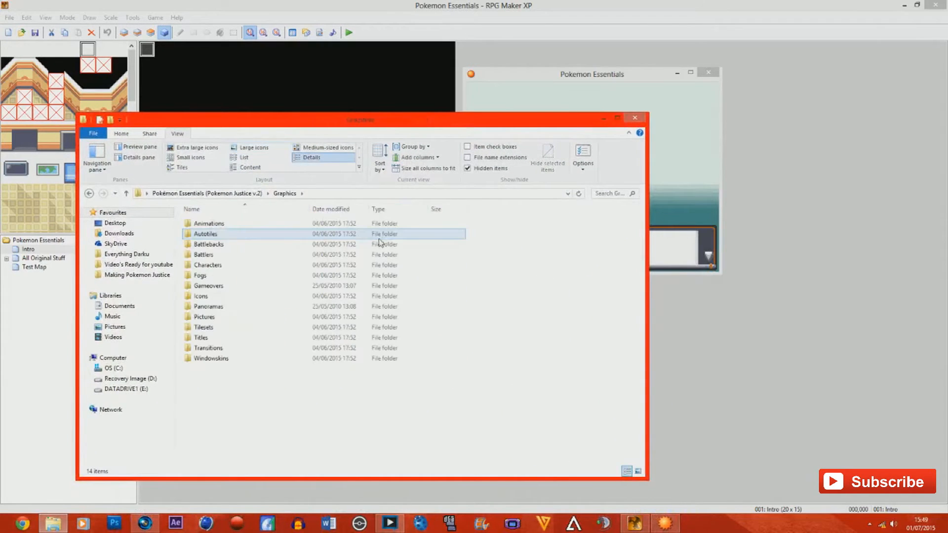
double_click(218, 318)
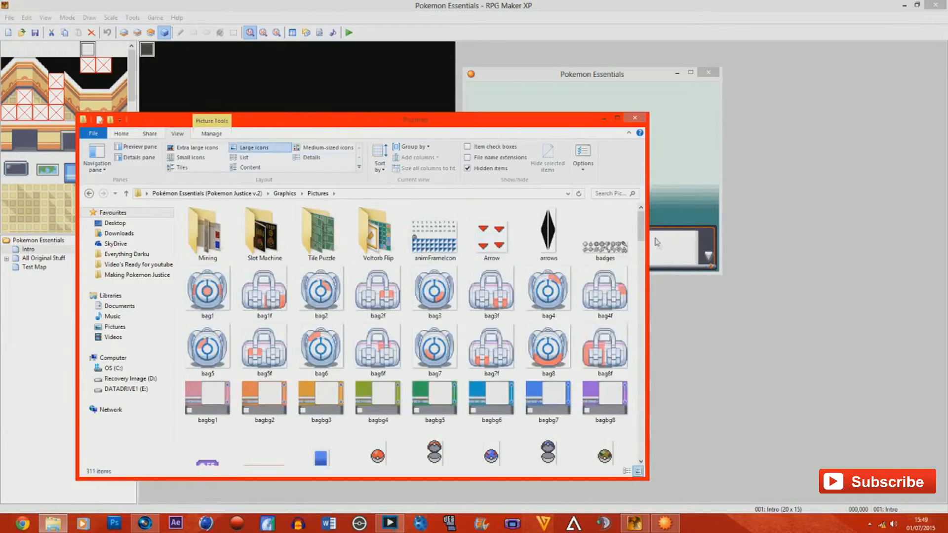
Locate the intro images in the Pictures folder, select introOak, and place the window beside the playtest for comparison
left_click_drag(567, 124, 599, 70)
scroll(533, 239, "down", 5)
scroll(533, 239, "down", 3)
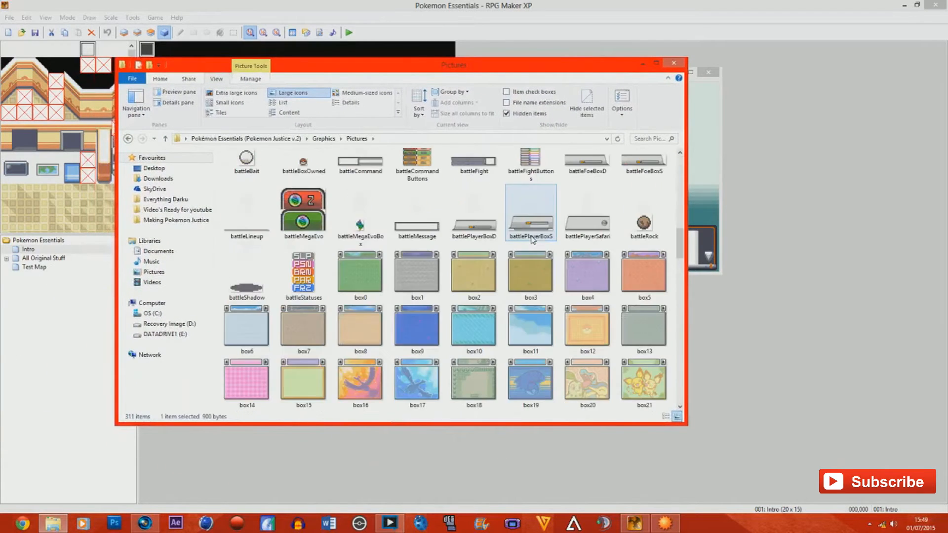
scroll(533, 240, "up", 3)
scroll(533, 239, "down", 6)
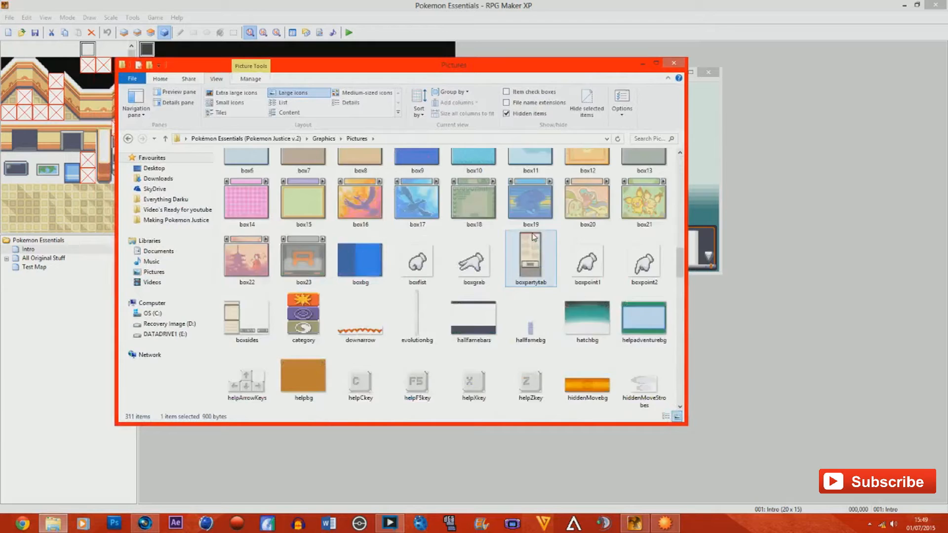
scroll(533, 237, "down", 3)
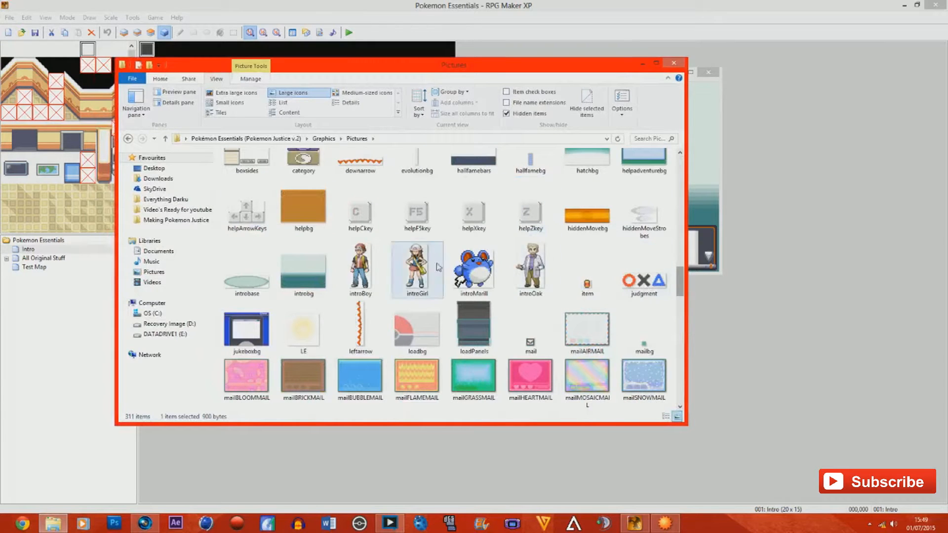
left_click(516, 266)
left_click_drag(522, 73, 475, 102)
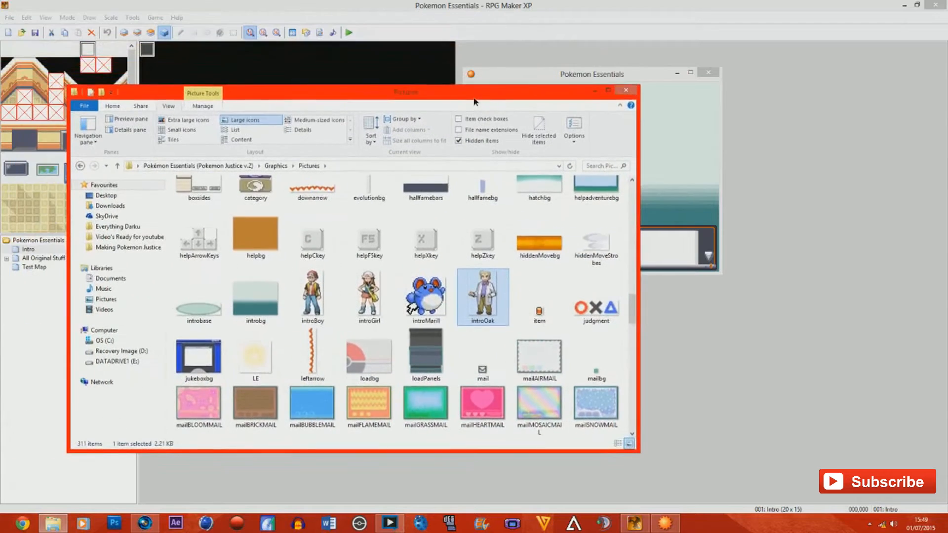
Preview the introbg background image from the Pictures folder and close the preview
left_click(261, 288)
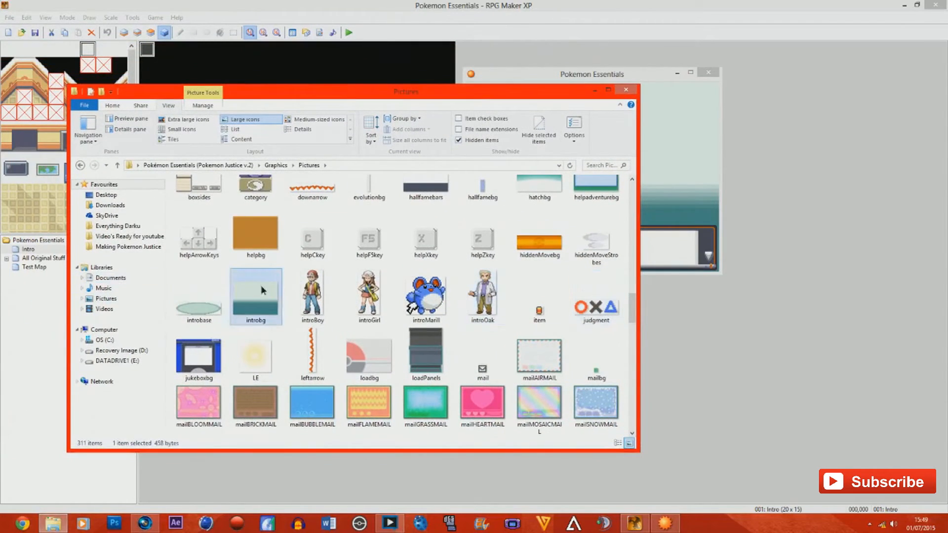
double_click(262, 289)
left_click(935, 5)
mouse_move(262, 299)
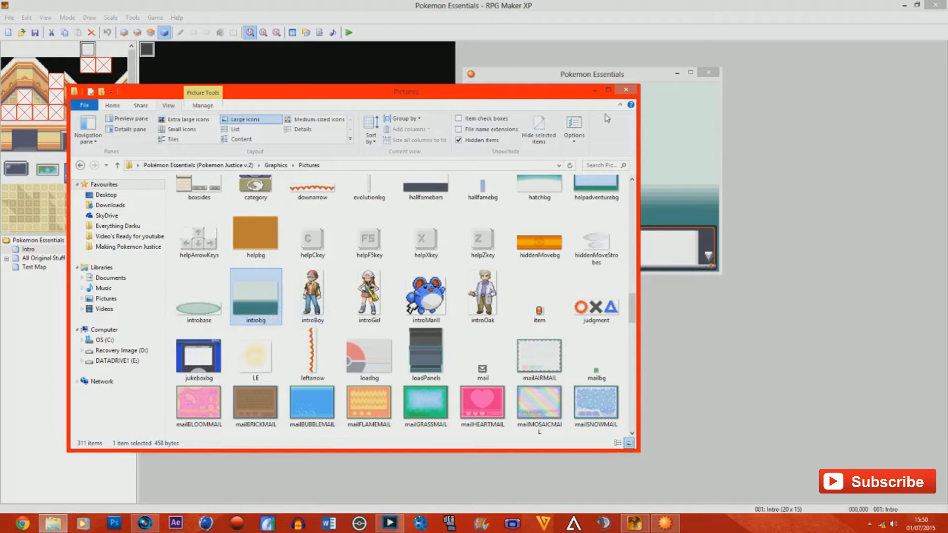
Close the running playtest and minimise the RPG Maker XP editor to expose the desktop behind the Pictures folder
left_click(908, 6)
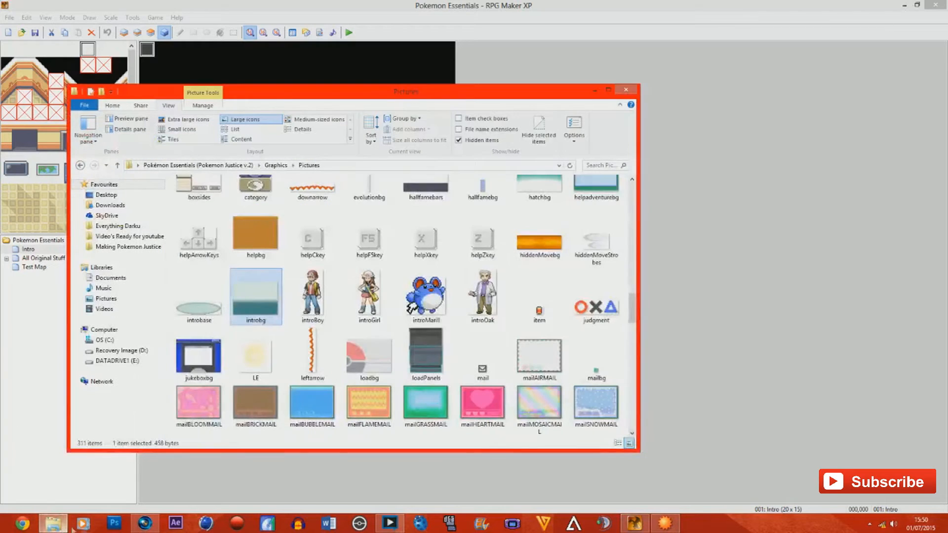
left_click(53, 524)
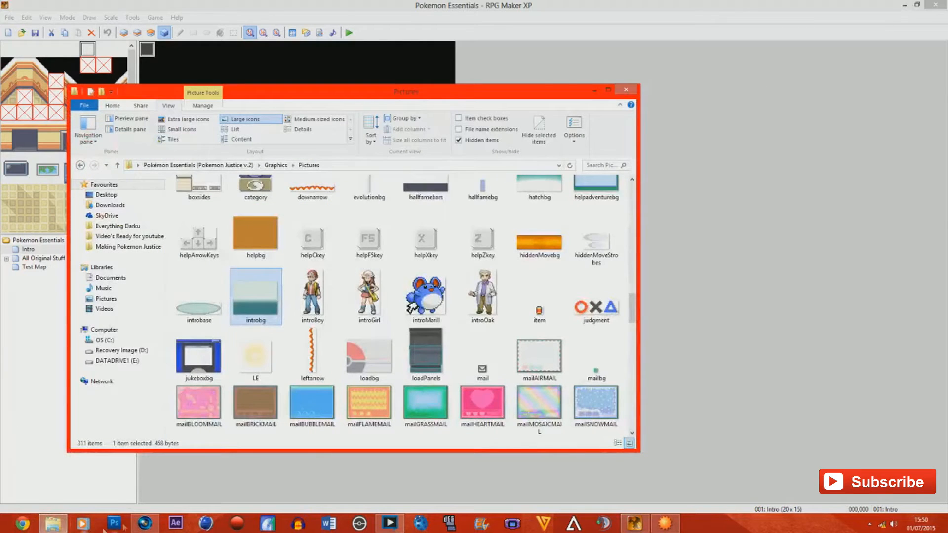
left_click(123, 228)
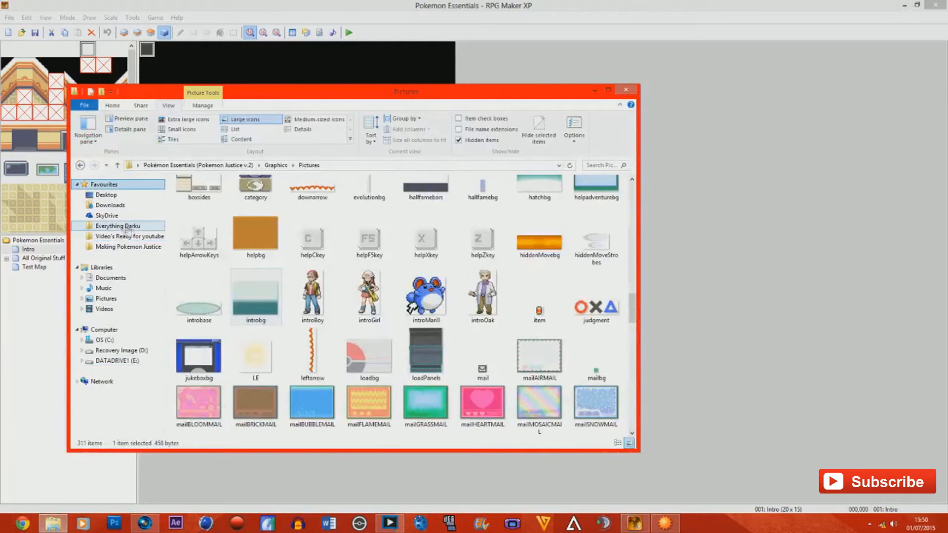
left_click(857, 3)
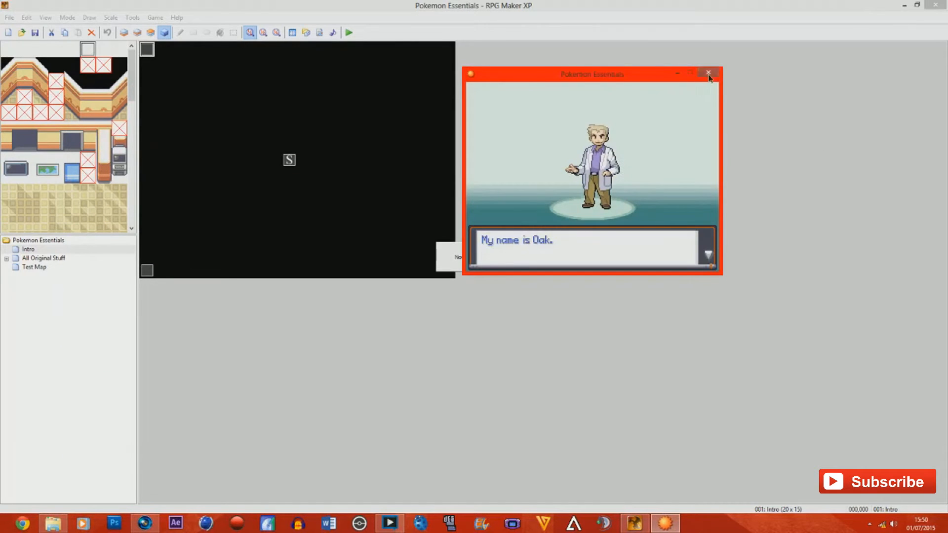
left_click(904, 6)
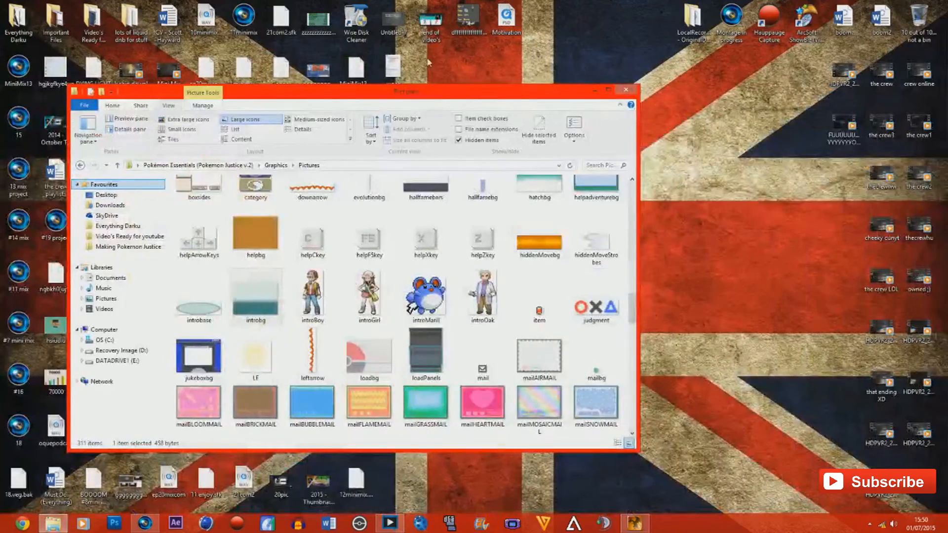
Move the Pictures window clear of the desktop folders, and view the introbg image again before closing it
left_click_drag(441, 97, 699, 79)
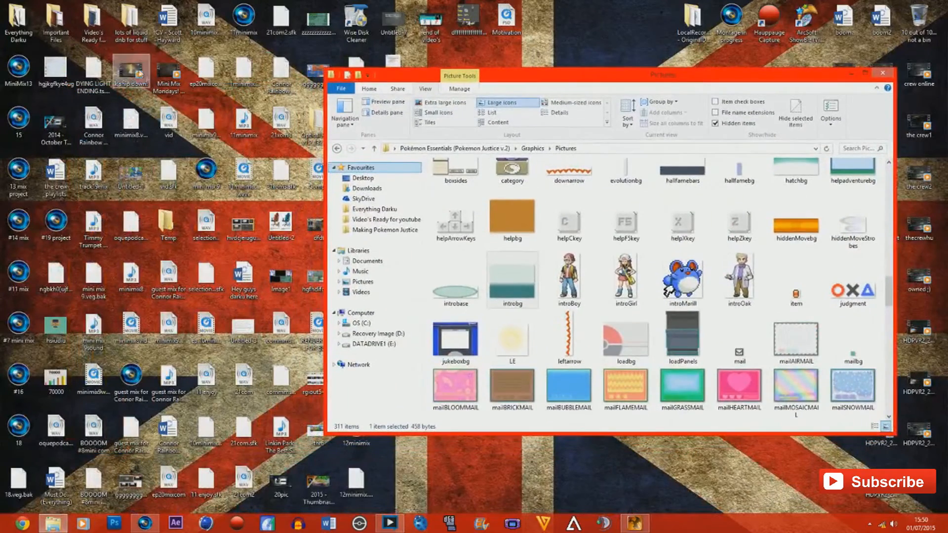
double_click(532, 281)
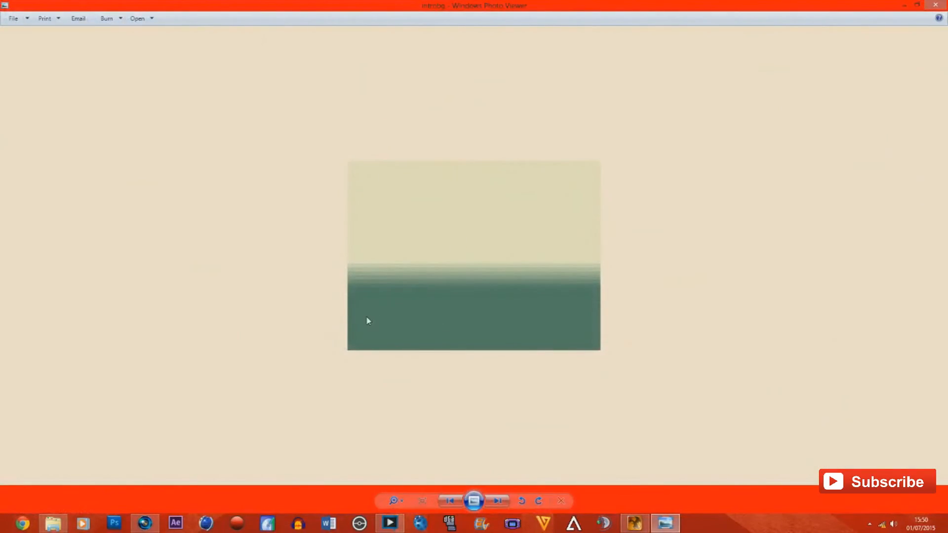
left_click(935, 5)
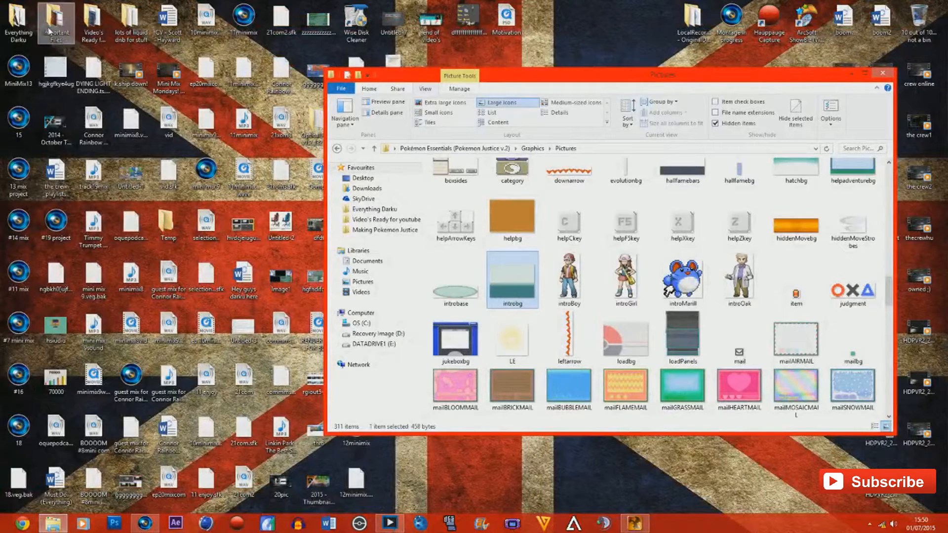
Open the Graphics > Pictures folder of the Pokémon Justice project inside Making Pokemon in a second File Explorer window
double_click(18, 22)
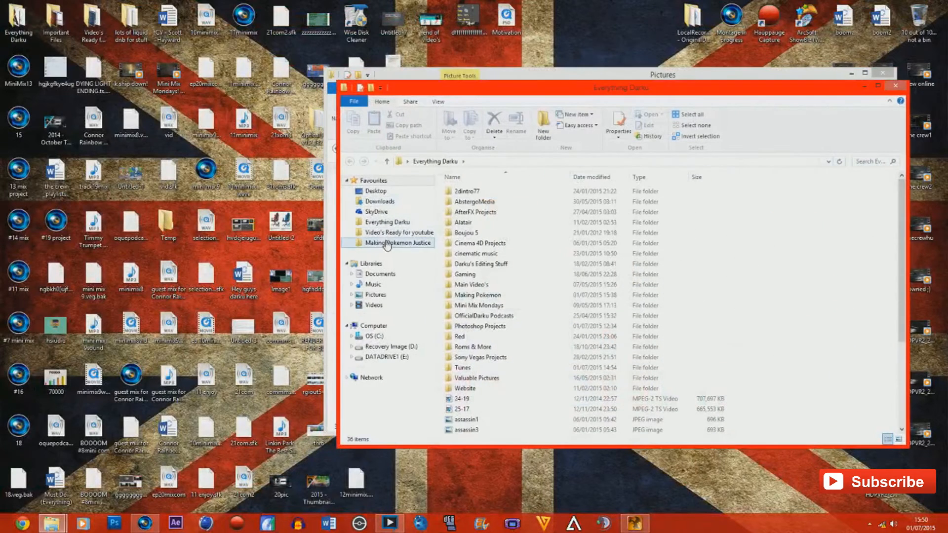
left_click(398, 242)
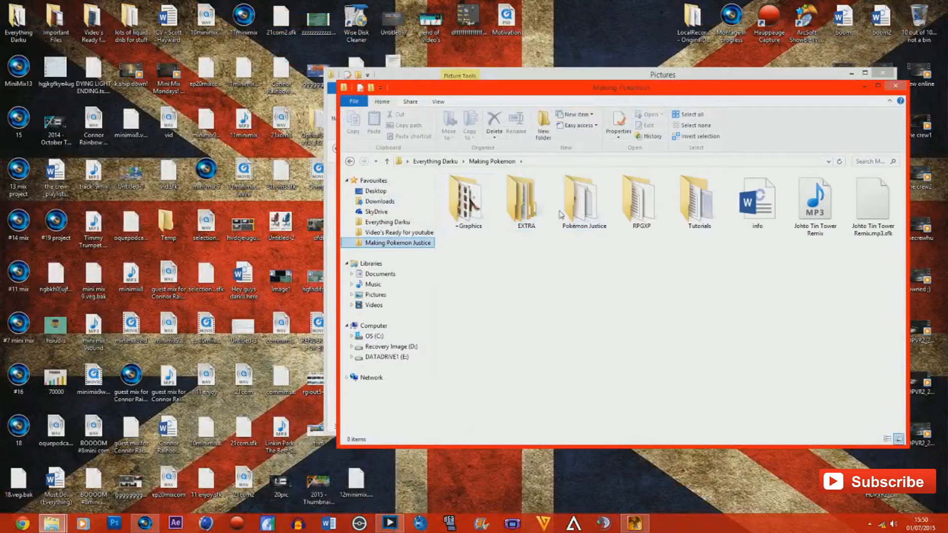
double_click(583, 205)
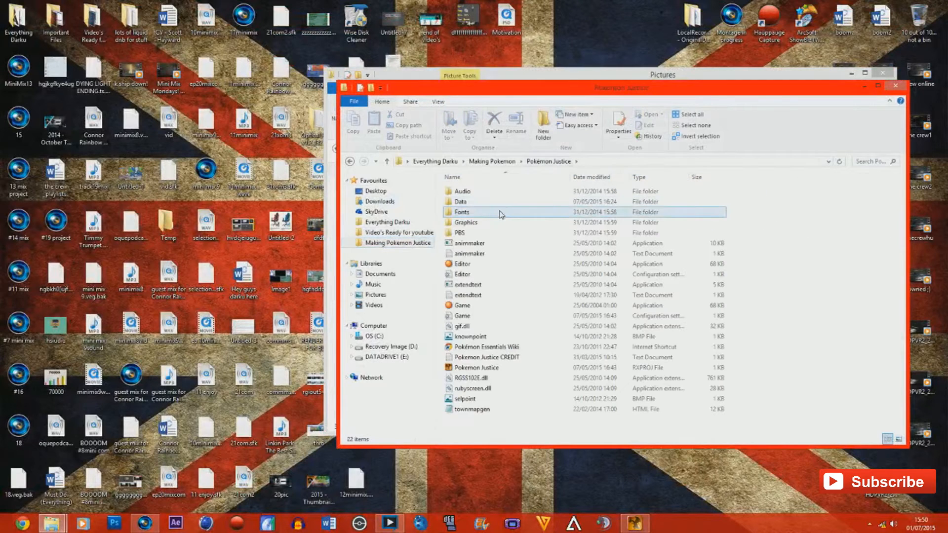
double_click(477, 224)
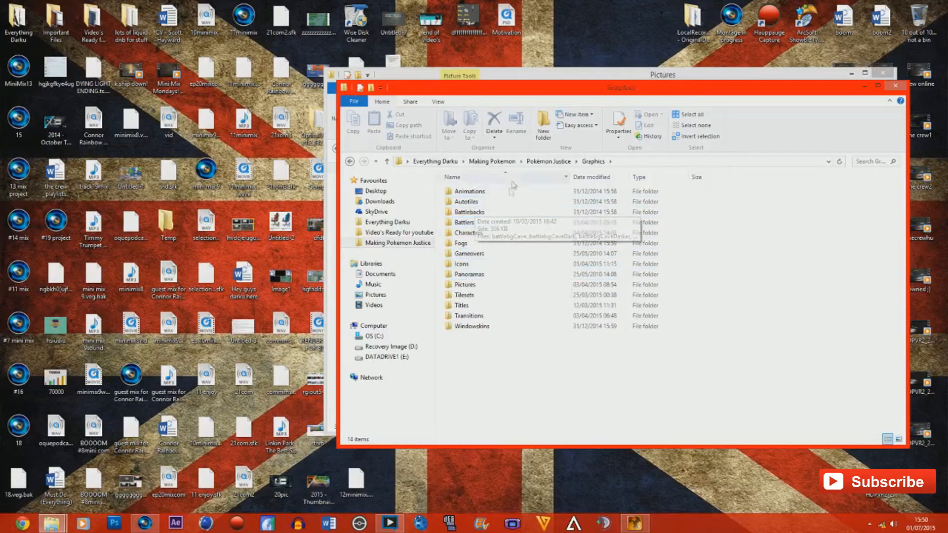
double_click(490, 284)
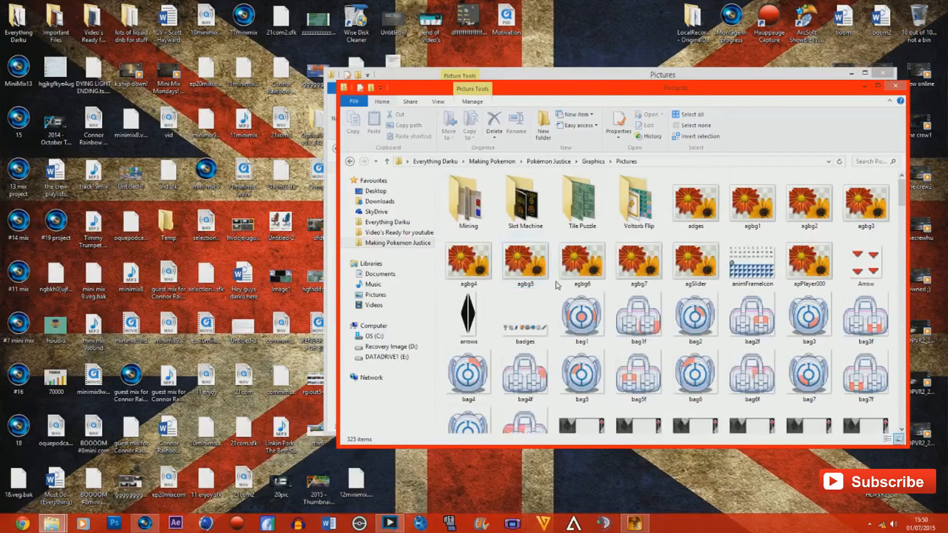
Locate the intro images in the Pokémon Justice Pictures folder and place its window beside the v.2 project's Pictures window
scroll(560, 285, "down", 15)
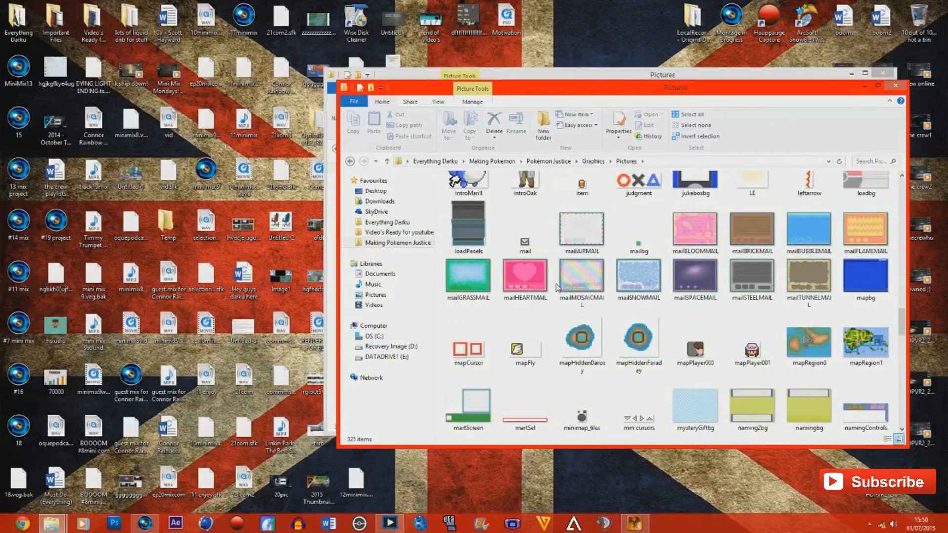
scroll(558, 288, "up", 3)
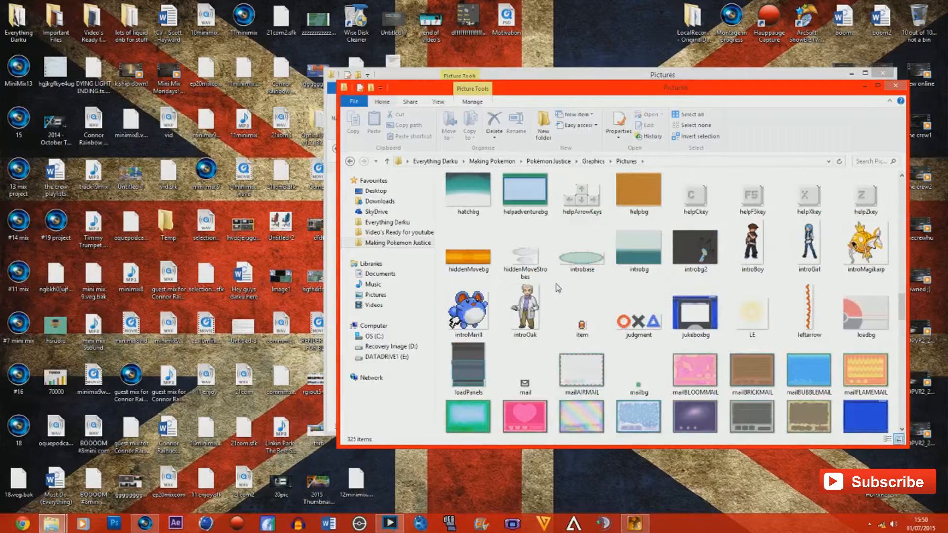
left_click_drag(791, 94, 196, 77)
left_click(502, 302)
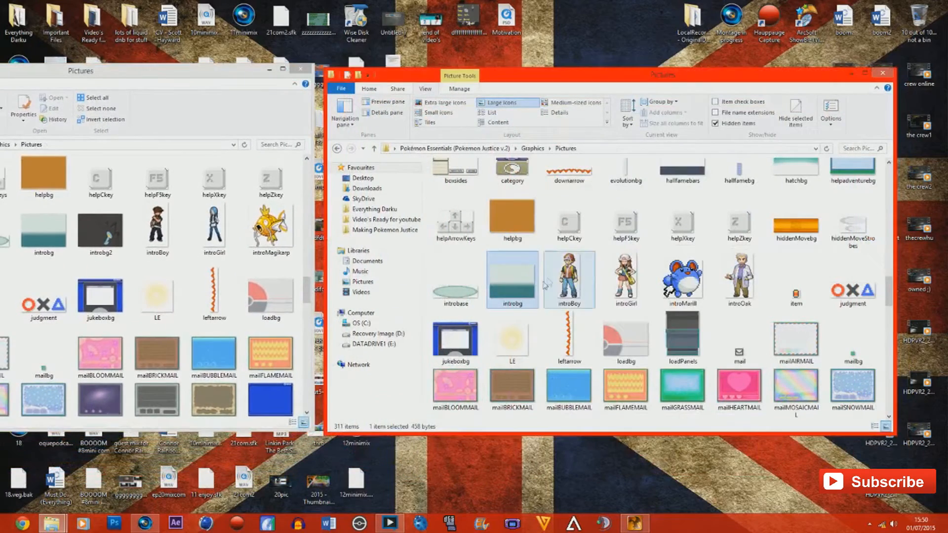
Preview the introbg2 image from the Pokémon Justice Pictures folder and close the preview
left_click(107, 245)
double_click(100, 239)
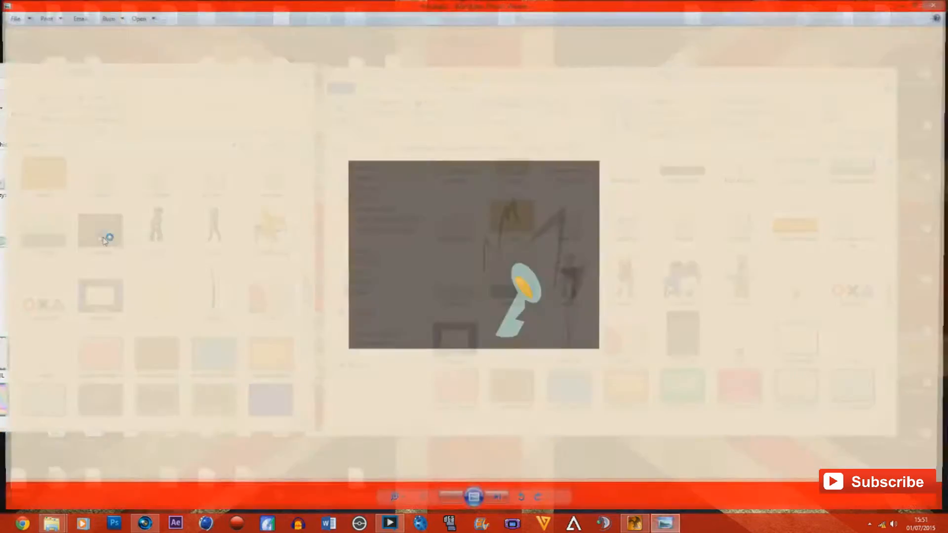
left_click(936, 5)
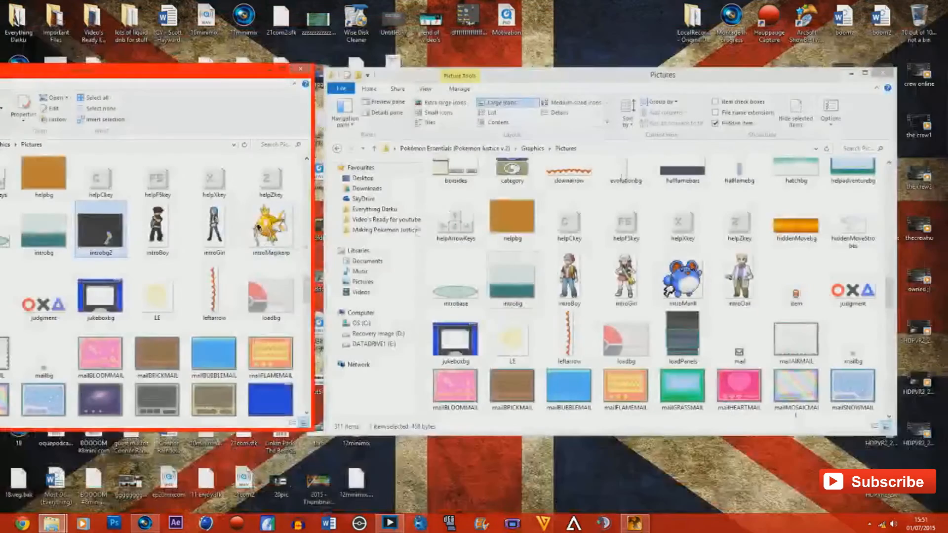
Copy introbg2 from the Pokémon Justice Pictures folder into the Pokémon Justice v.2 project's Pictures folder
right_click(103, 230)
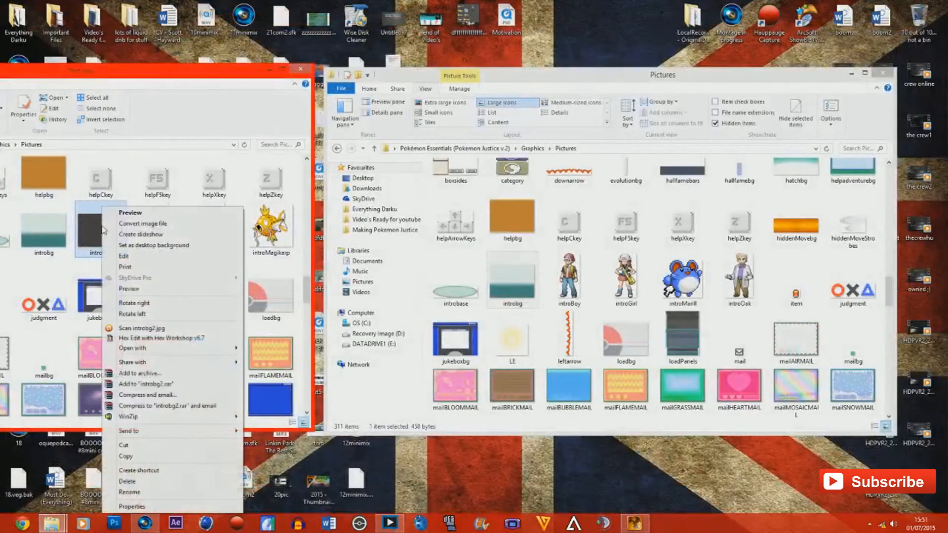
left_click(130, 460)
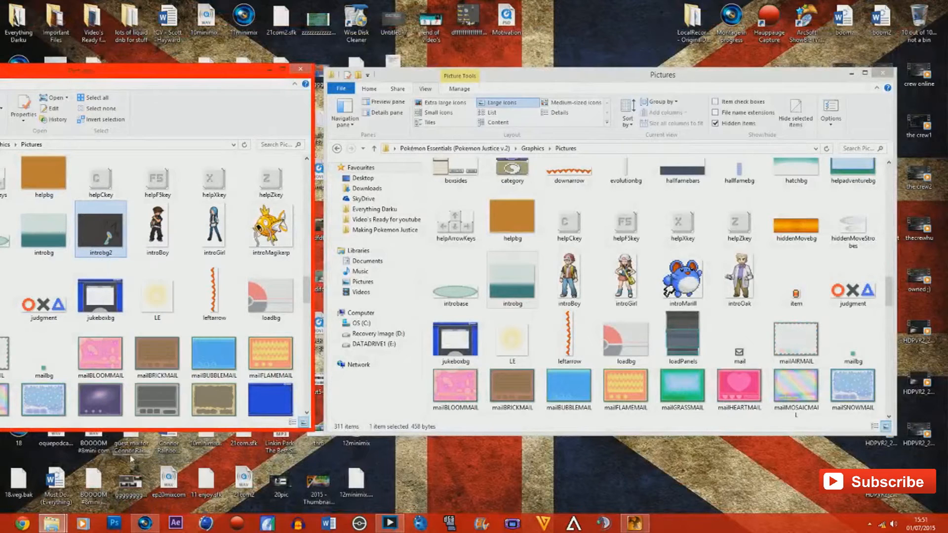
right_click(530, 285)
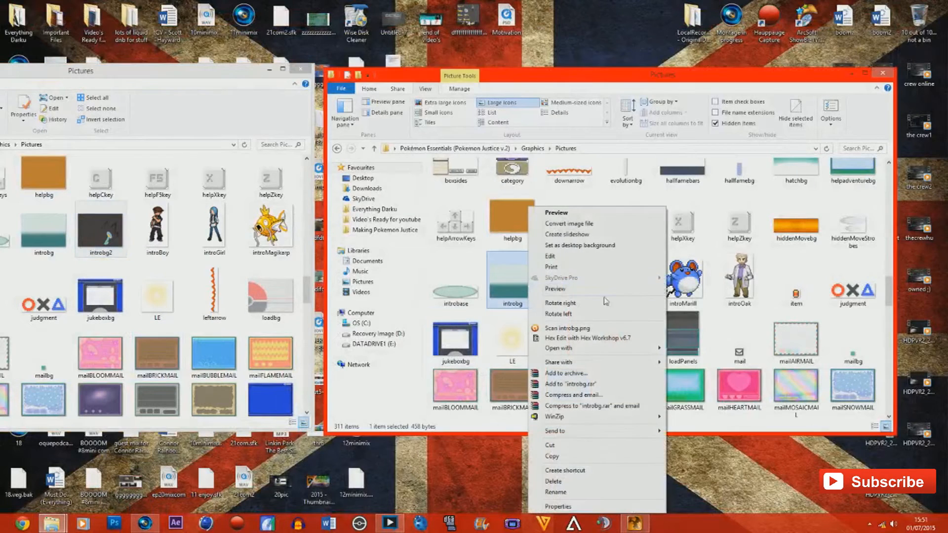
left_click(101, 230)
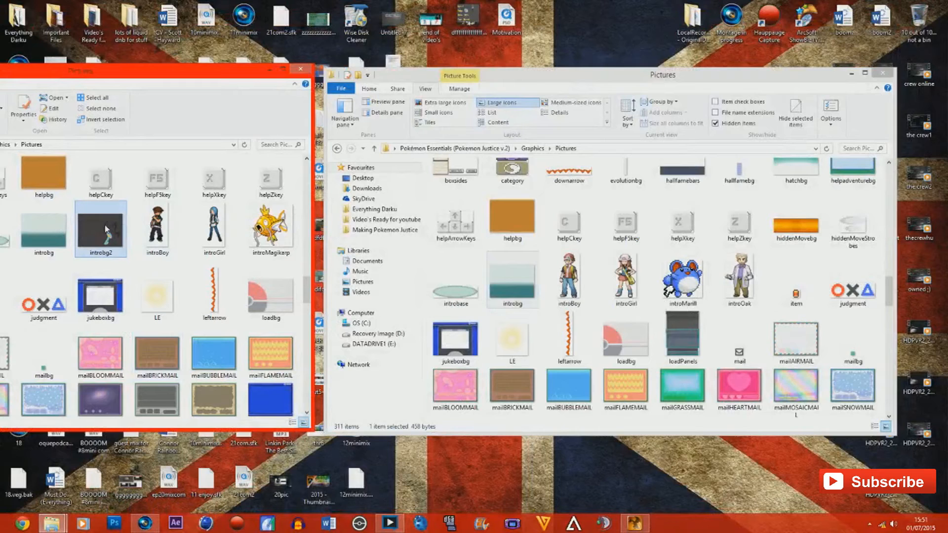
right_click(543, 295)
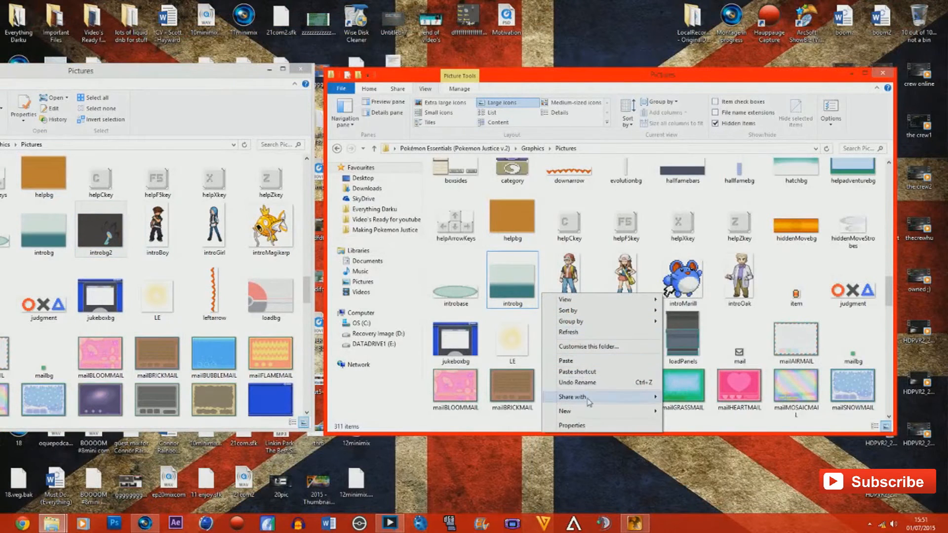
mouse_move(590, 418)
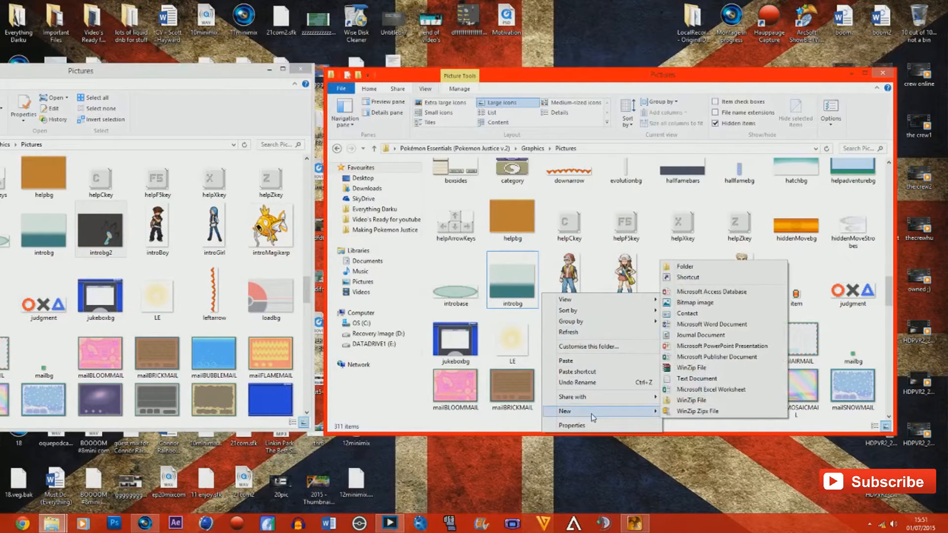
left_click(549, 274)
left_click(541, 273)
left_click(527, 284)
key("ctrl+v")
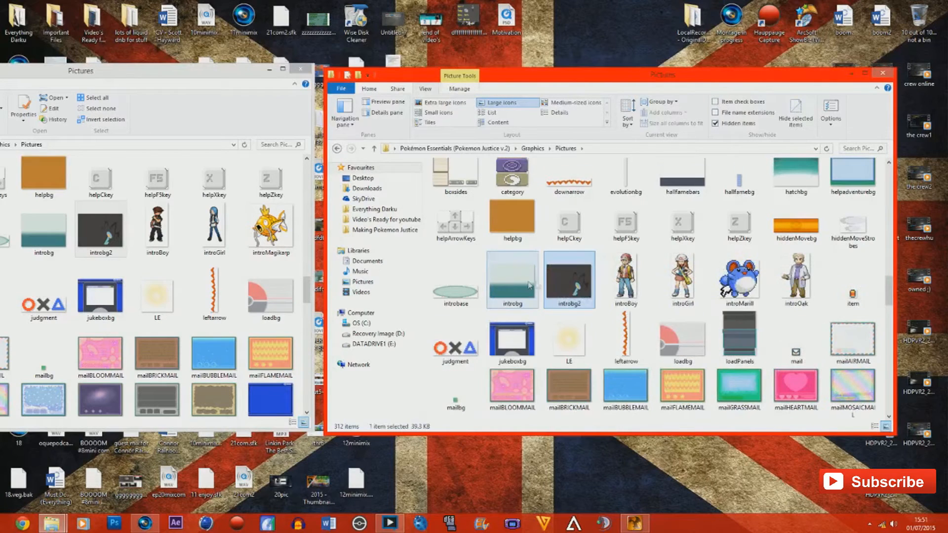
right_click(552, 293)
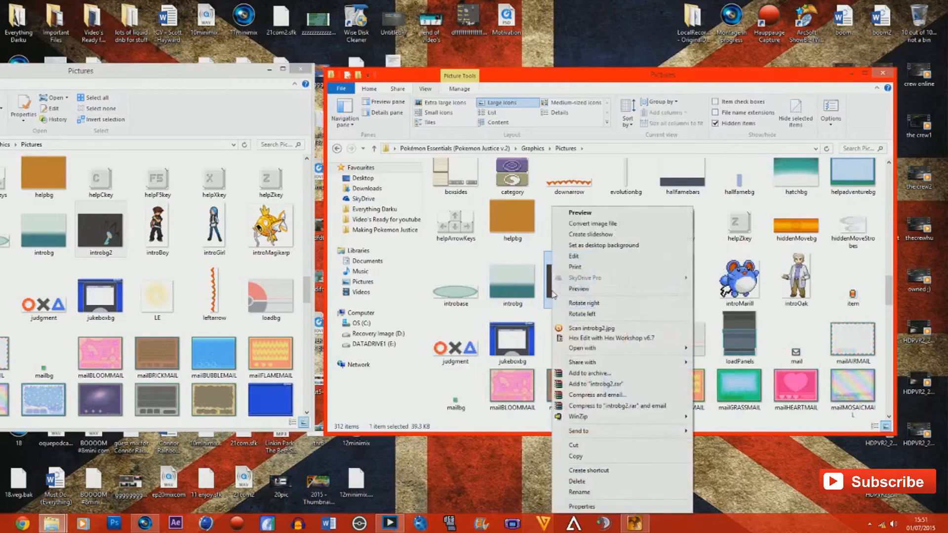
left_click(527, 301)
right_click(559, 291)
left_click(516, 291)
right_click(565, 286)
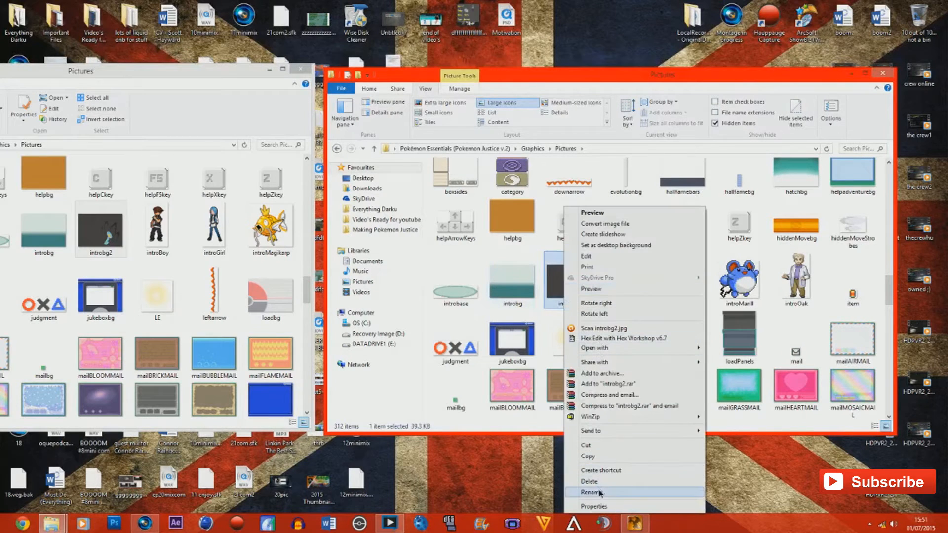
left_click(591, 492)
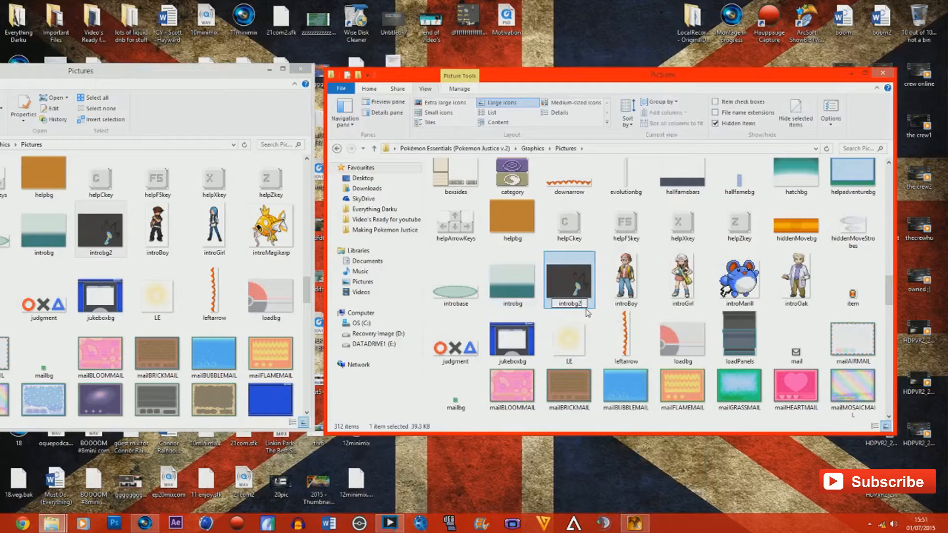
left_click(528, 297)
Rename the original introbg image in the v.2 Pictures folder as introbg3
right_click(527, 296)
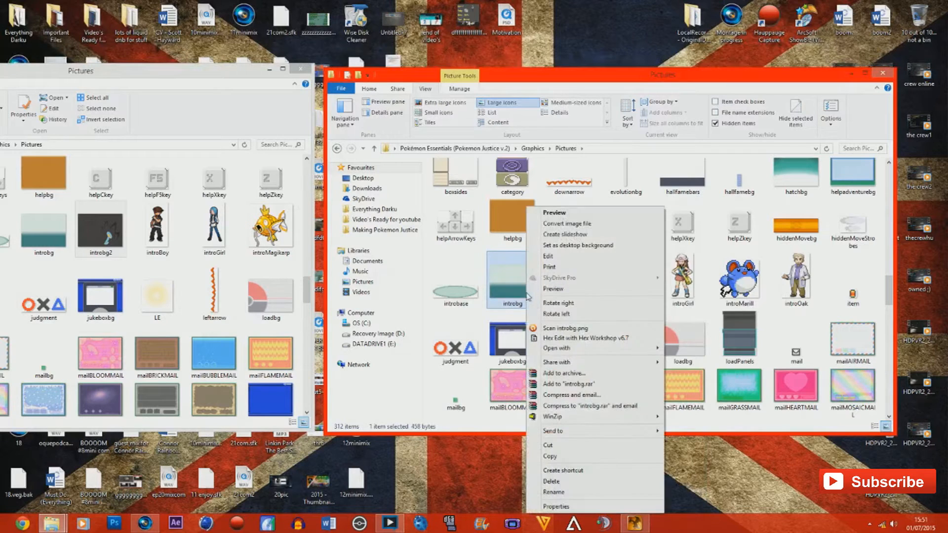
left_click(571, 490)
left_click(525, 304)
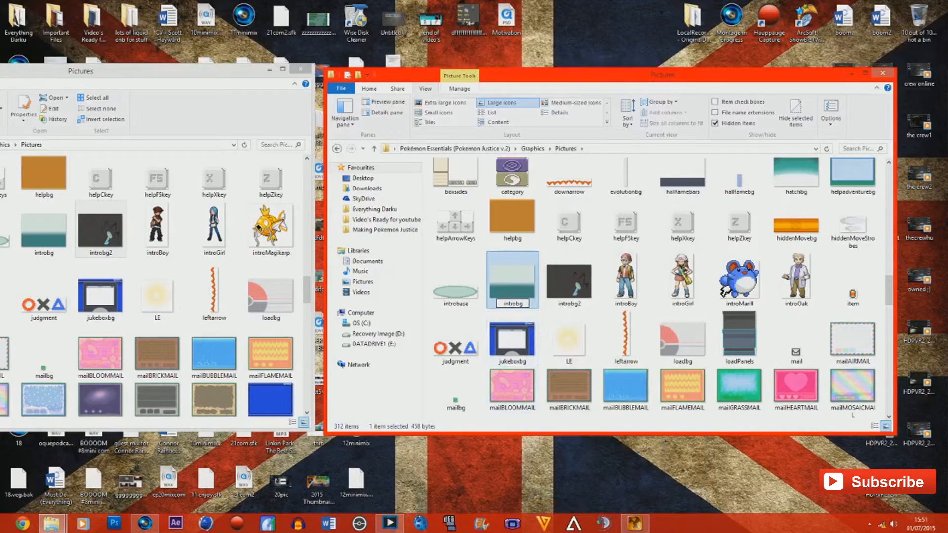
type("3")
key("Return")
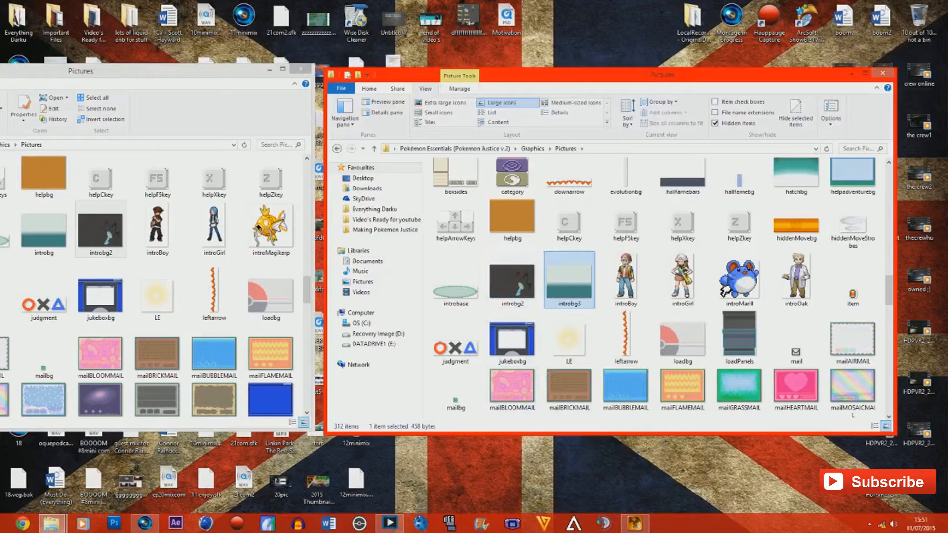
Rename the copied introbg2 image in the v.2 Pictures folder as introbg
right_click(522, 296)
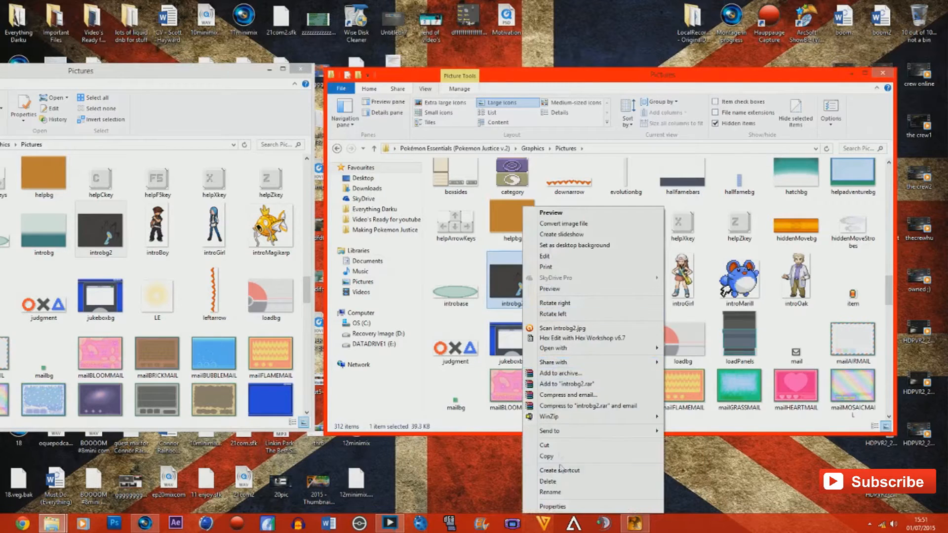
left_click(550, 493)
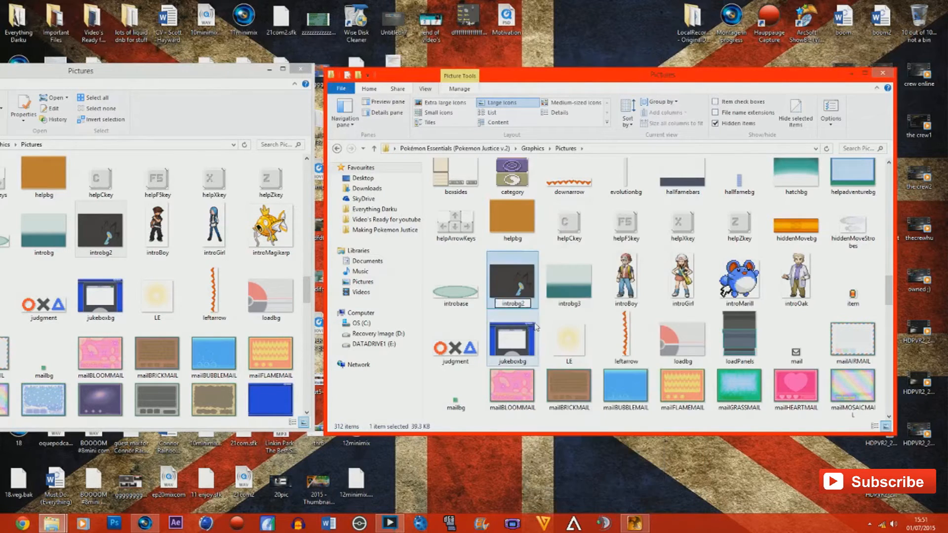
key("Return")
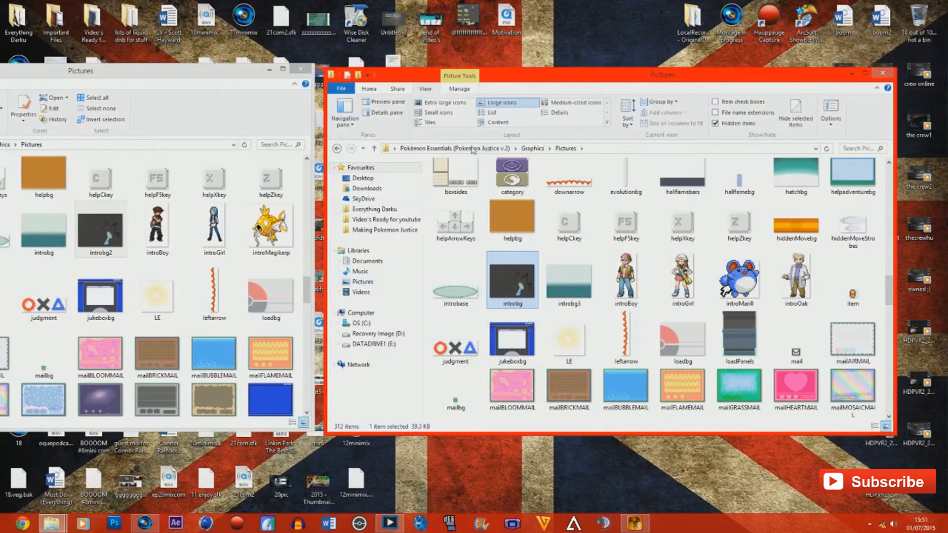
Minimise the Pokémon Justice Pictures window and move the v.2 Pictures window to the middle of the desktop
left_click(269, 69)
left_click_drag(587, 79, 417, 54)
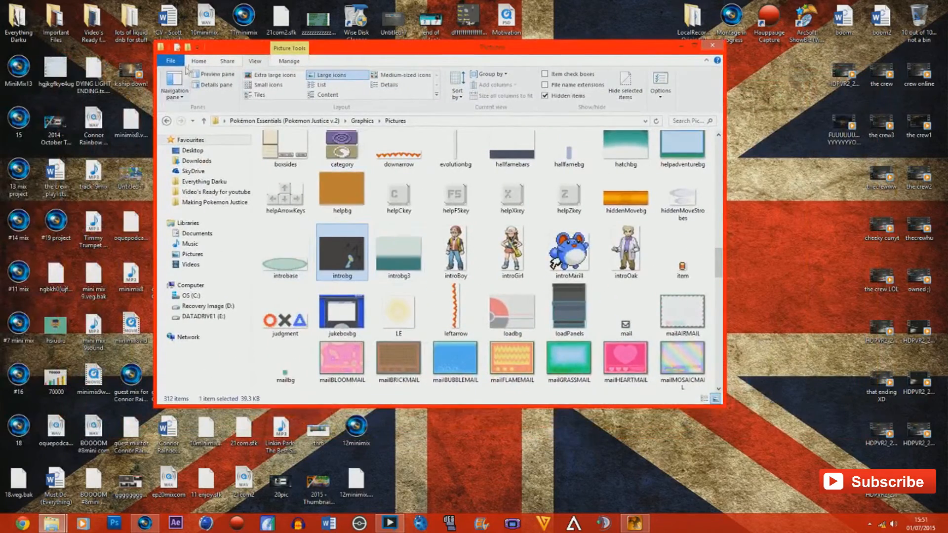
scroll(568, 316, "up", 15)
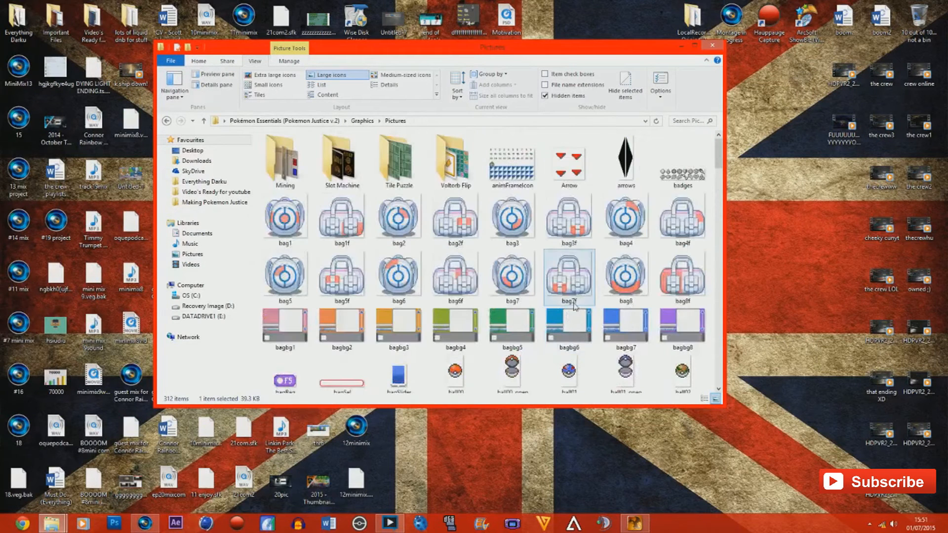
Switch to RPG Maker XP, view the Test Map, and return to the Intro map
left_click(634, 523)
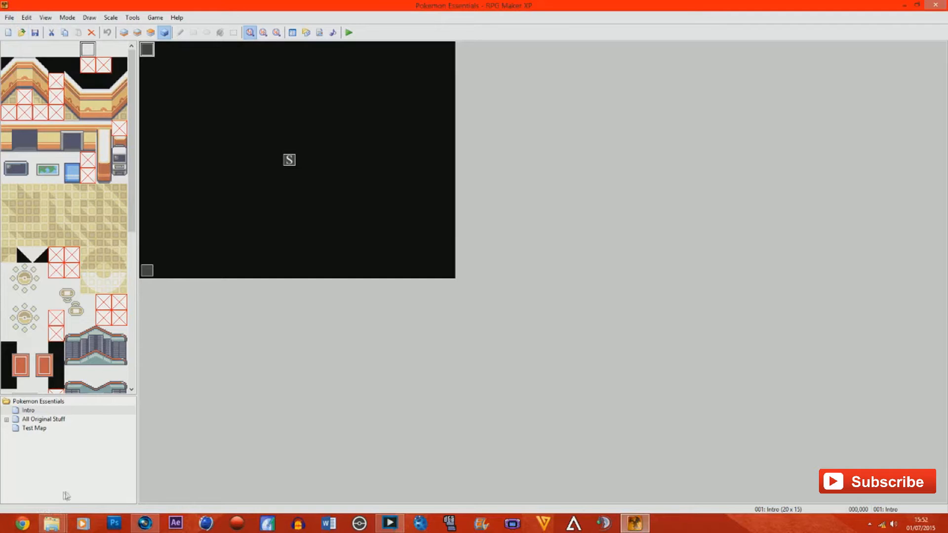
left_click(35, 420)
left_click(33, 428)
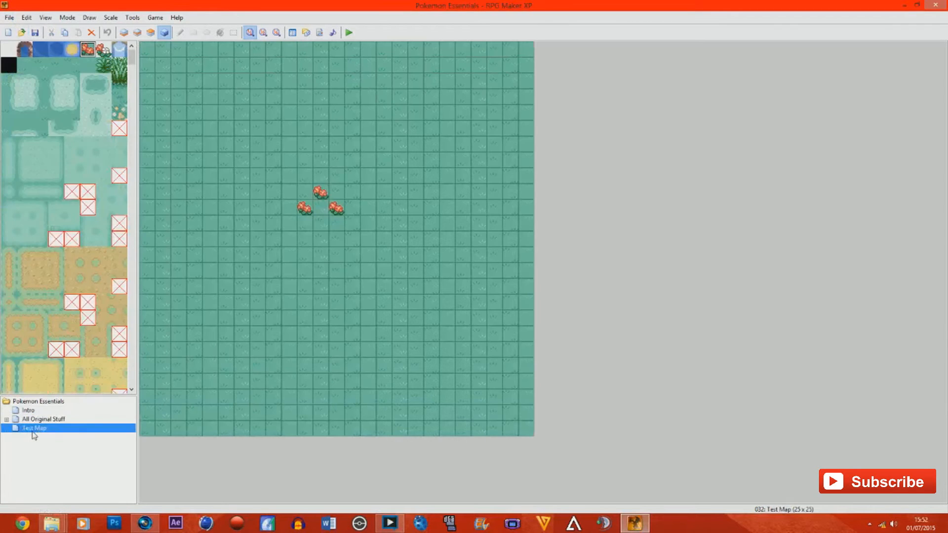
left_click(30, 411)
right_click(144, 51)
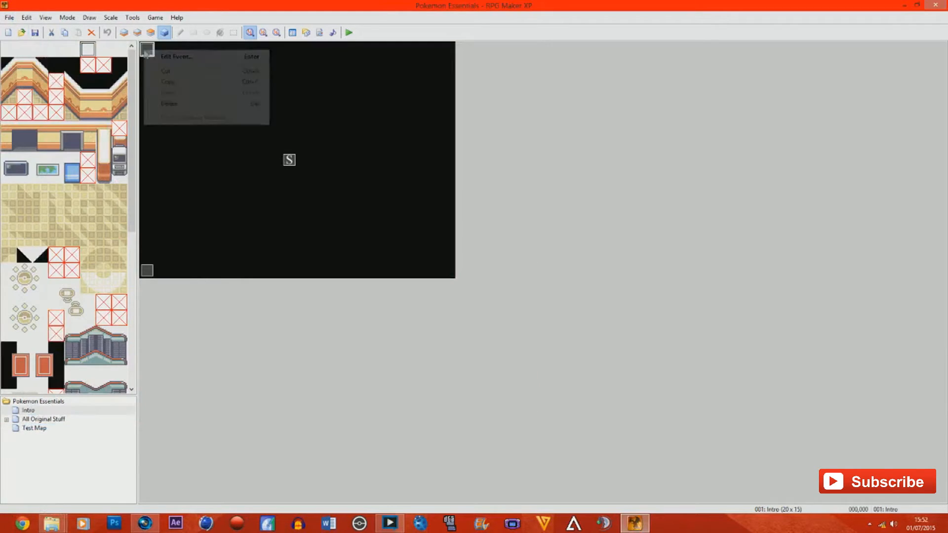
Playtest the project with a new game to check the replaced intro background, and move the game window aside
left_click(350, 34)
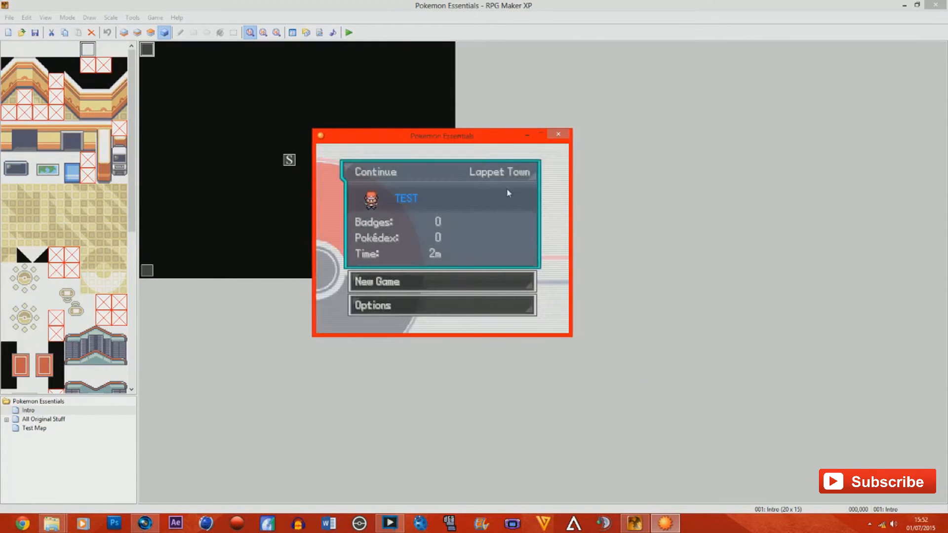
key("Down")
key("Return")
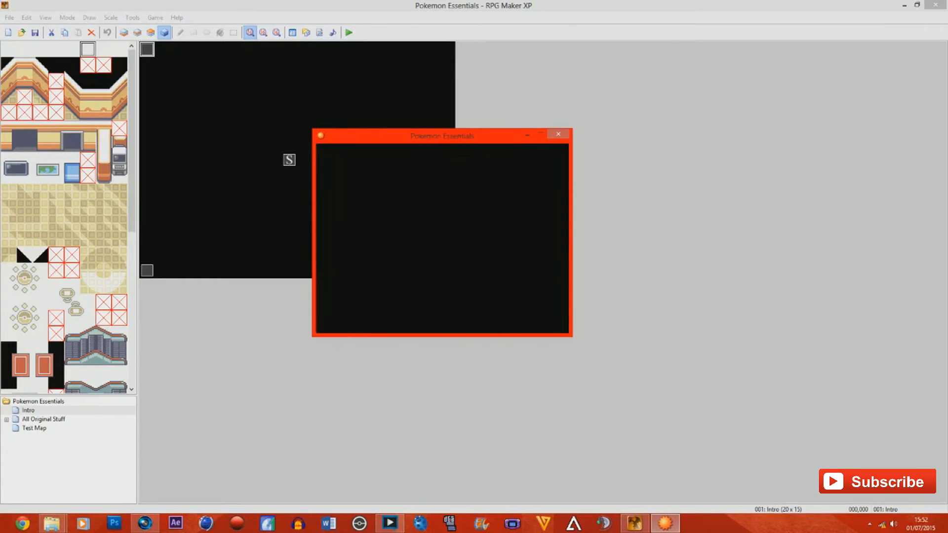
key("Return")
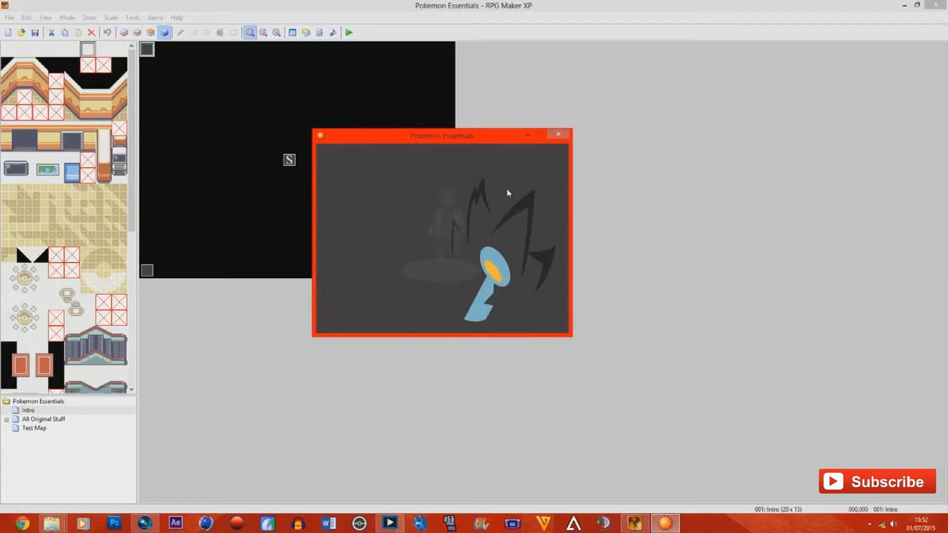
left_click_drag(497, 140, 586, 94)
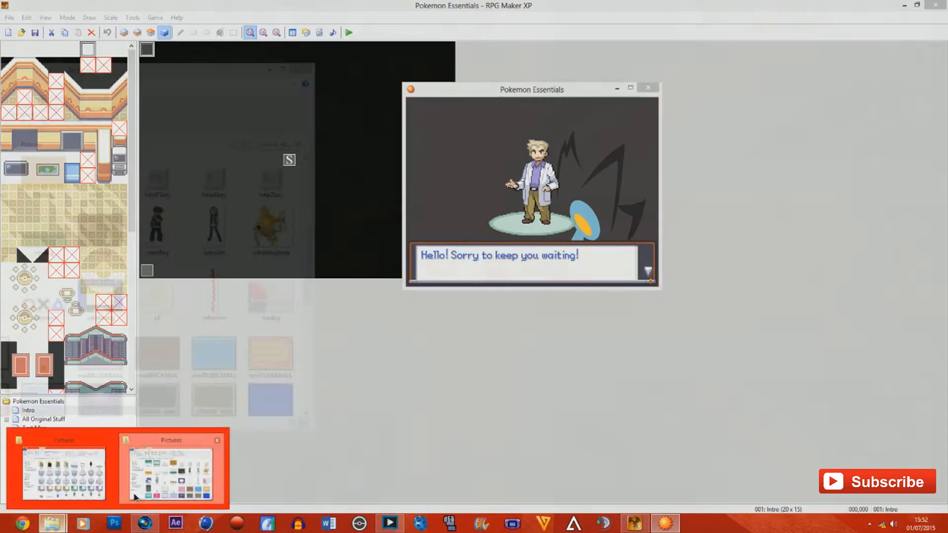
Bring back the Pokémon Justice Pictures window and arrange it beside the running game for comparison
left_click(148, 481)
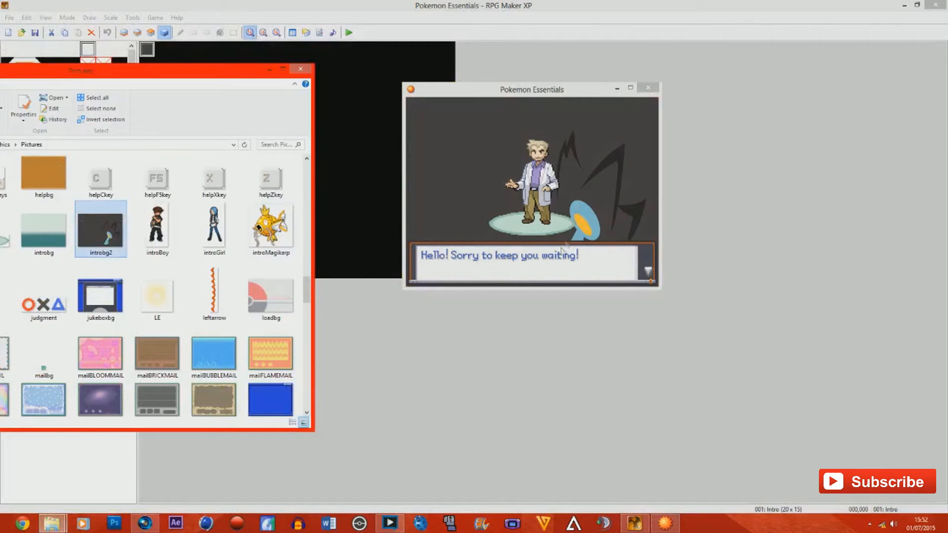
left_click_drag(191, 72, 424, 68)
left_click_drag(330, 71, 342, 51)
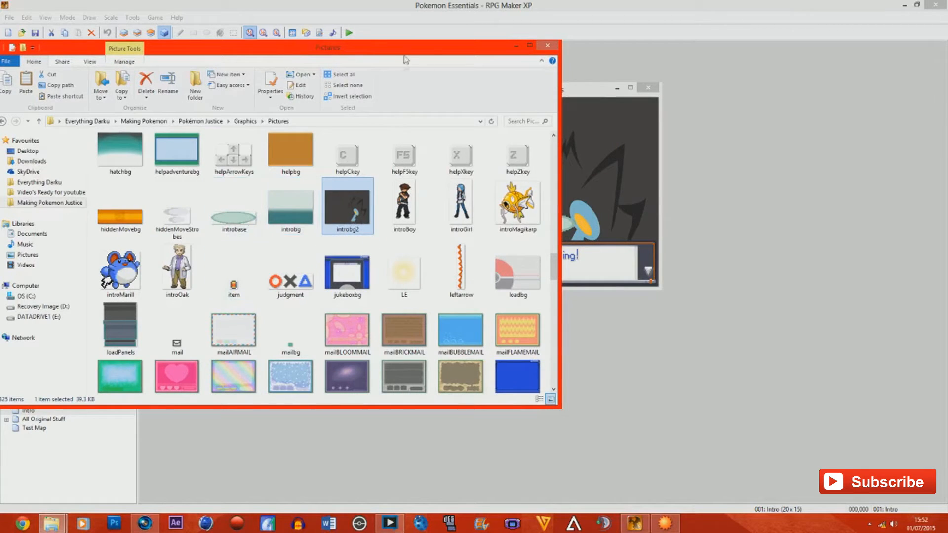
left_click_drag(404, 56, 309, 65)
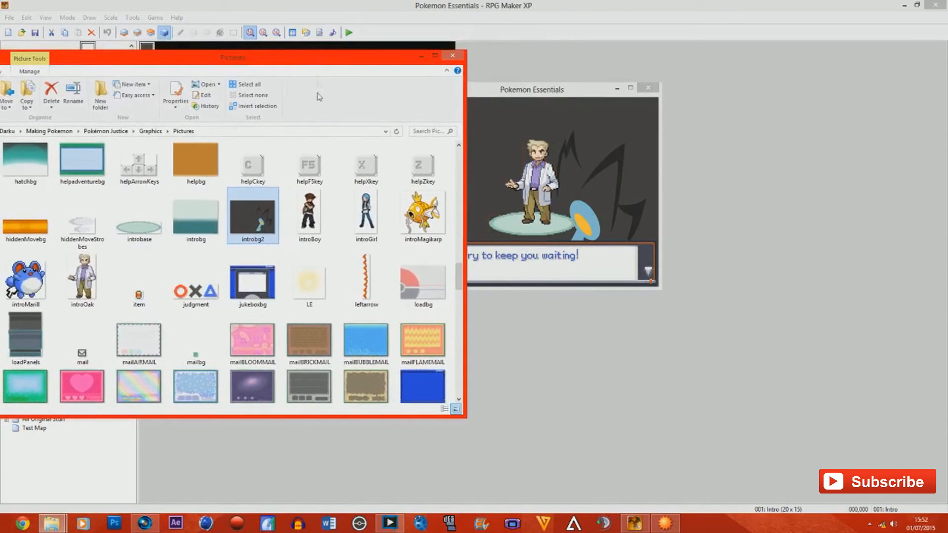
left_click_drag(563, 95, 663, 120)
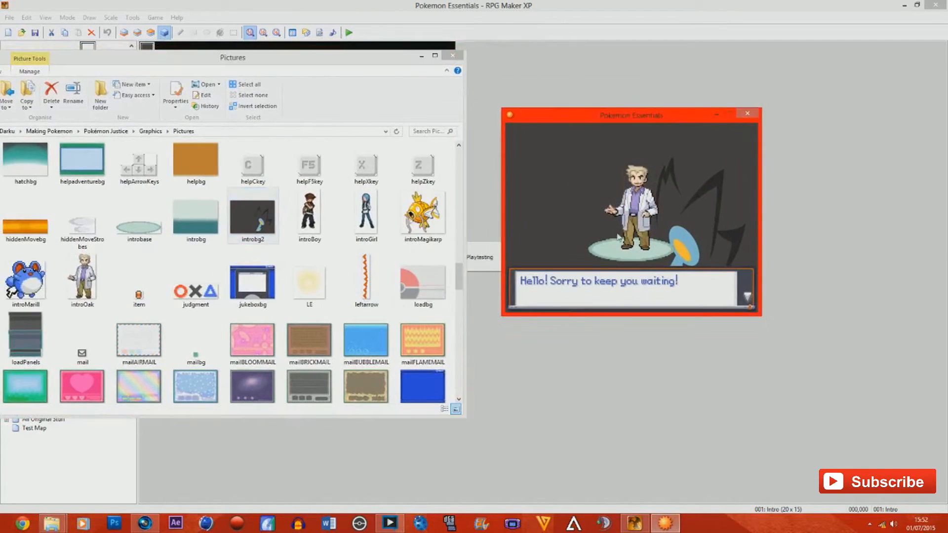
Preview the introbase image from the Pokémon Justice Pictures folder and close the preview
left_click_drag(274, 70, 504, 70)
left_click(374, 232)
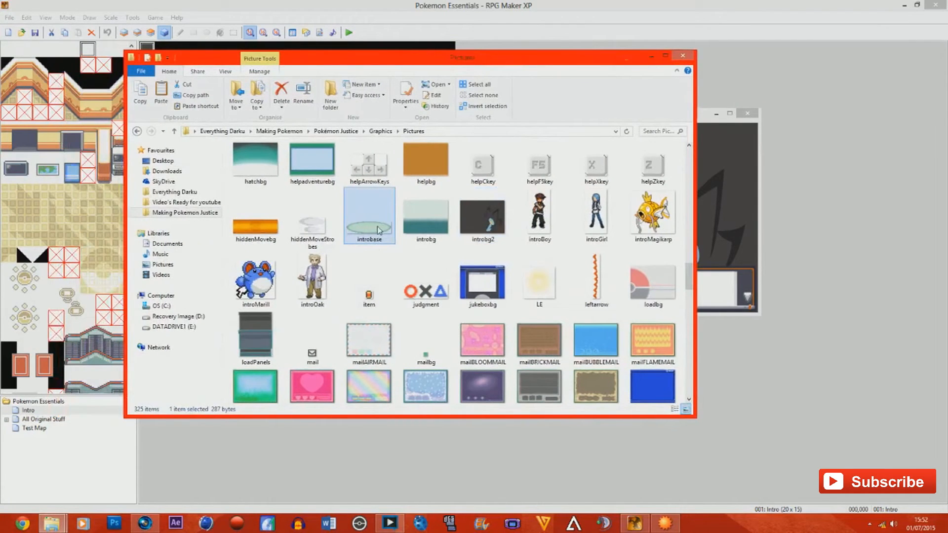
double_click(361, 227)
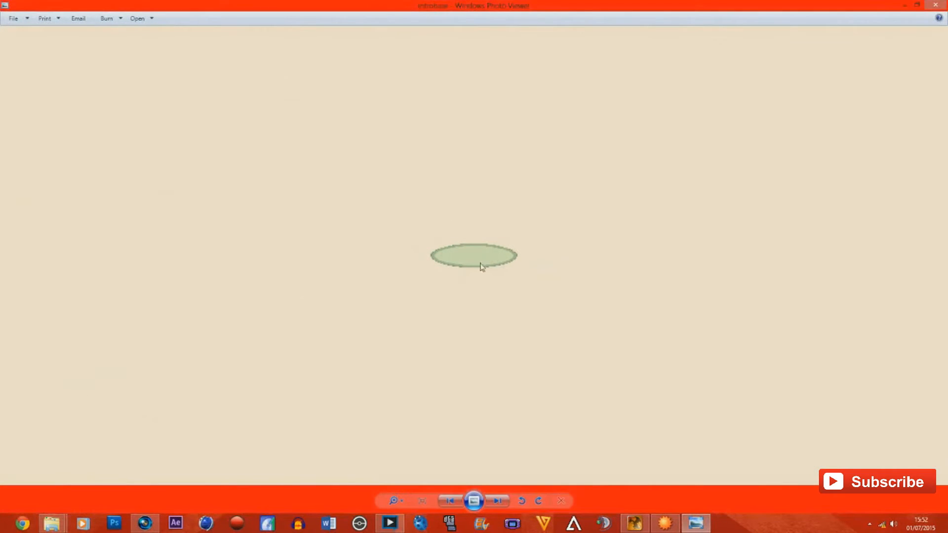
left_click(943, 6)
Compare the introbase image with the base under the professor in the game, minimising and restoring the Pictures window
left_click_drag(571, 61, 297, 72)
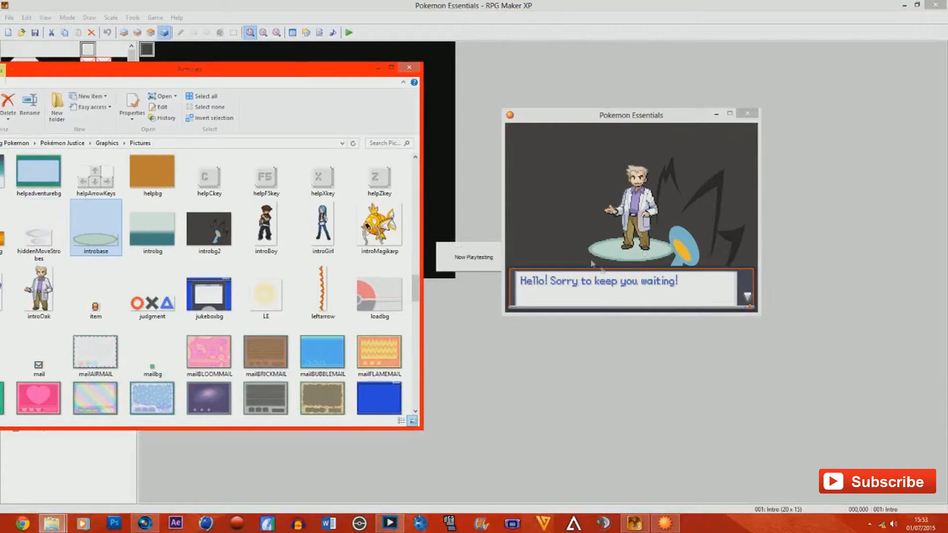
left_click_drag(225, 75, 426, 65)
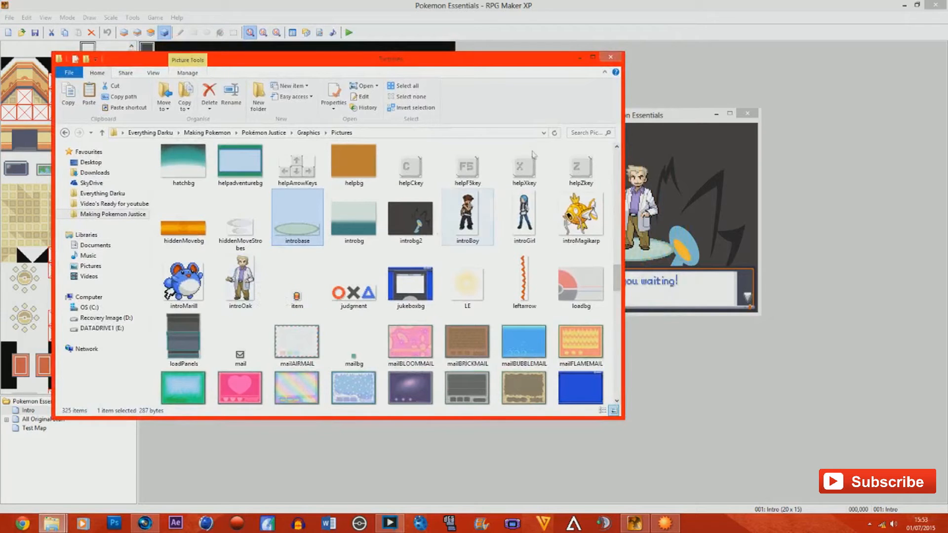
left_click(579, 58)
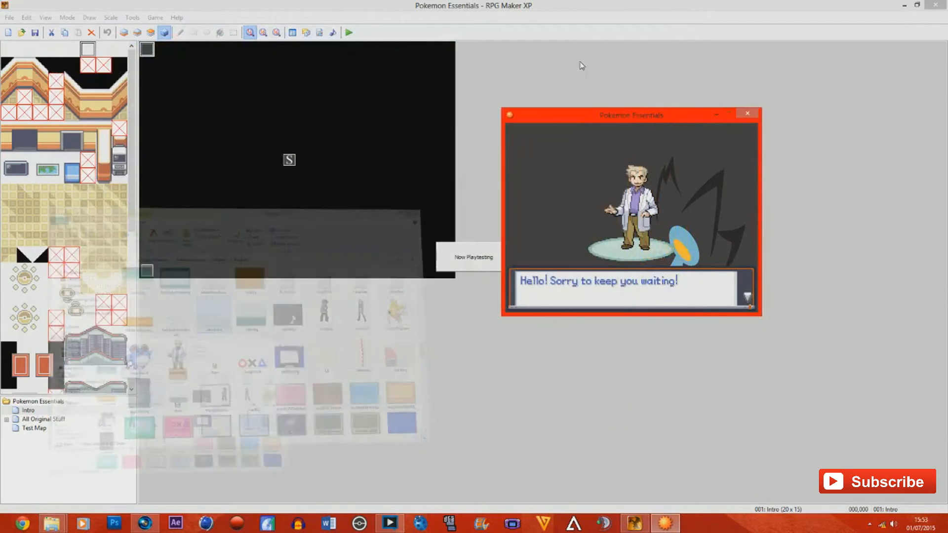
mouse_move(52, 523)
left_click(198, 481)
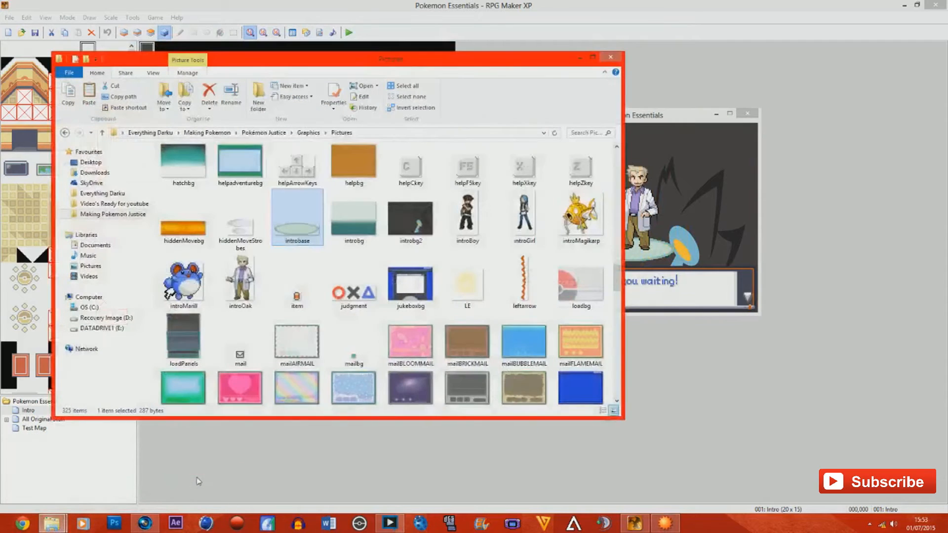
Move the Pokémon Justice Pictures window aside and bring up the Pictures folder of Pokémon Essentials (Pokemon Justice v.2)
left_click_drag(465, 69, 389, 67)
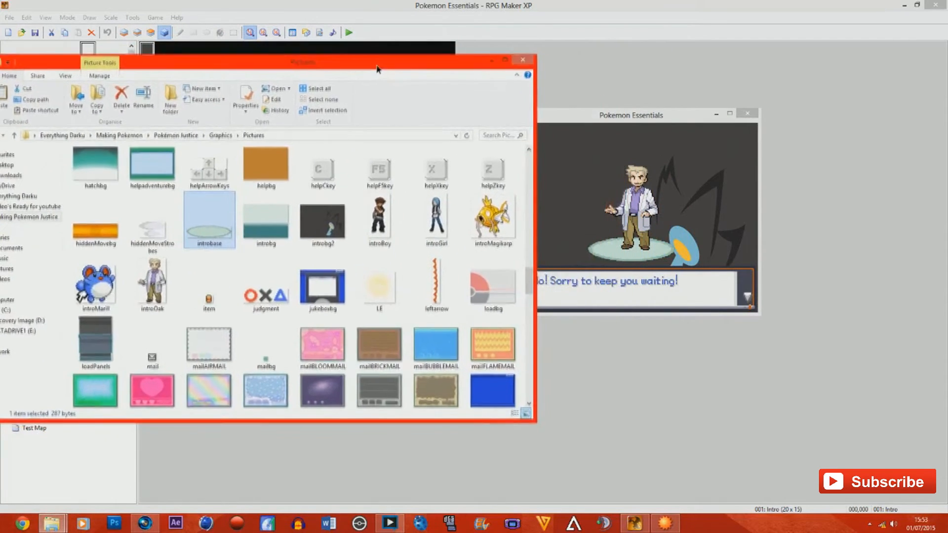
mouse_move(51, 522)
left_click(72, 497)
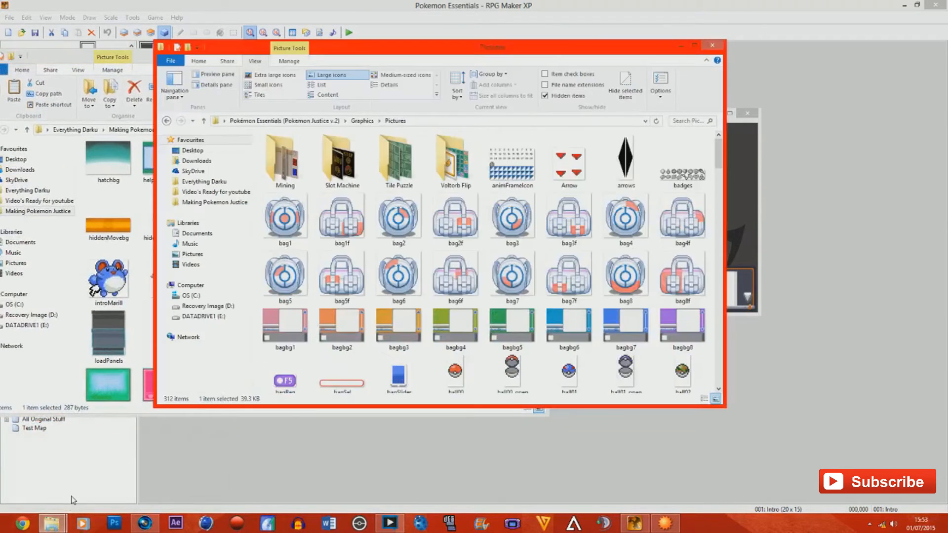
Place the v.2 Pictures window beside the running game and delete the introbg3 image from that folder
scroll(456, 232, "down", 15)
left_click(457, 230)
scroll(458, 230, "up", 5)
scroll(458, 230, "down", 5)
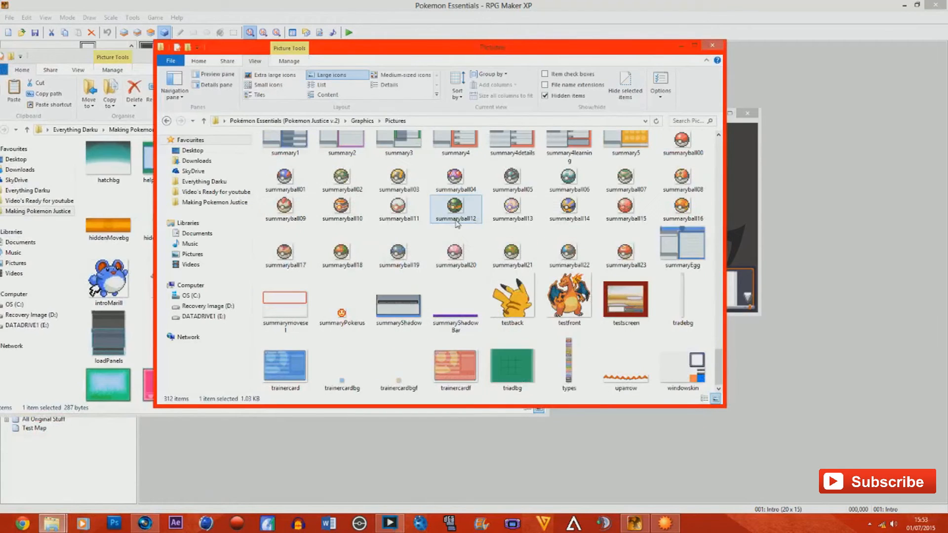
scroll(456, 223, "up", 5)
scroll(457, 223, "up", 10)
left_click_drag(566, 53, 409, 49)
left_click(262, 346)
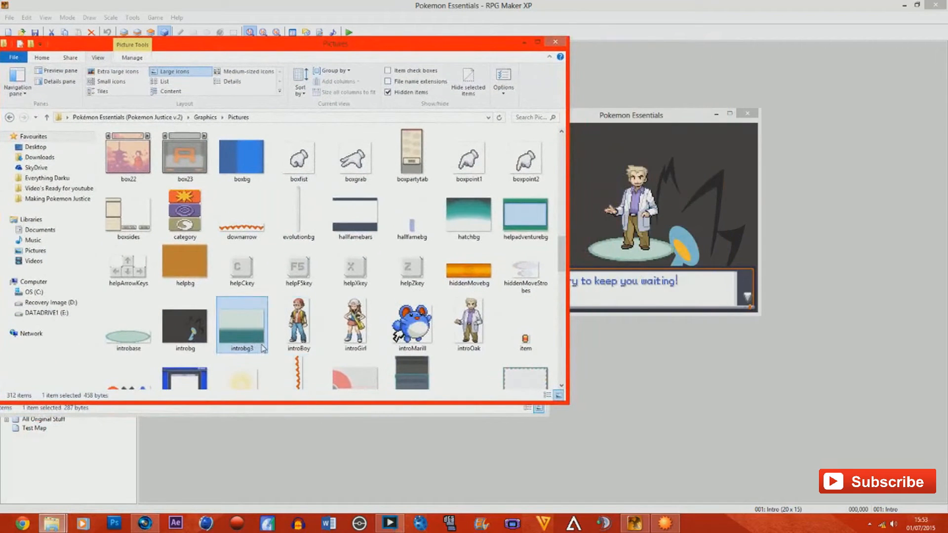
key("Delete")
Compare the introbg, introbase, introGirl and introOak images in the v.2 Pictures folder with the intro scene in the game
scroll(261, 343, "down", 3)
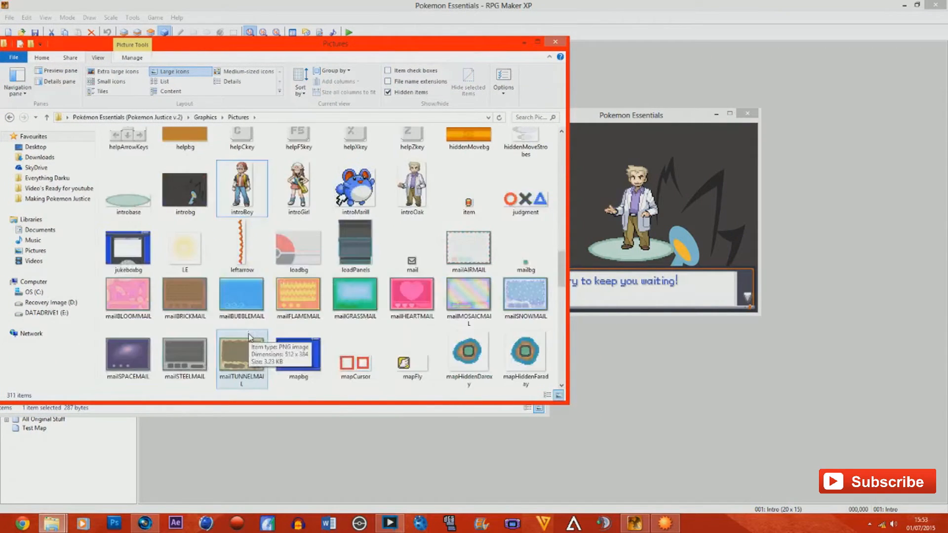
left_click(181, 207)
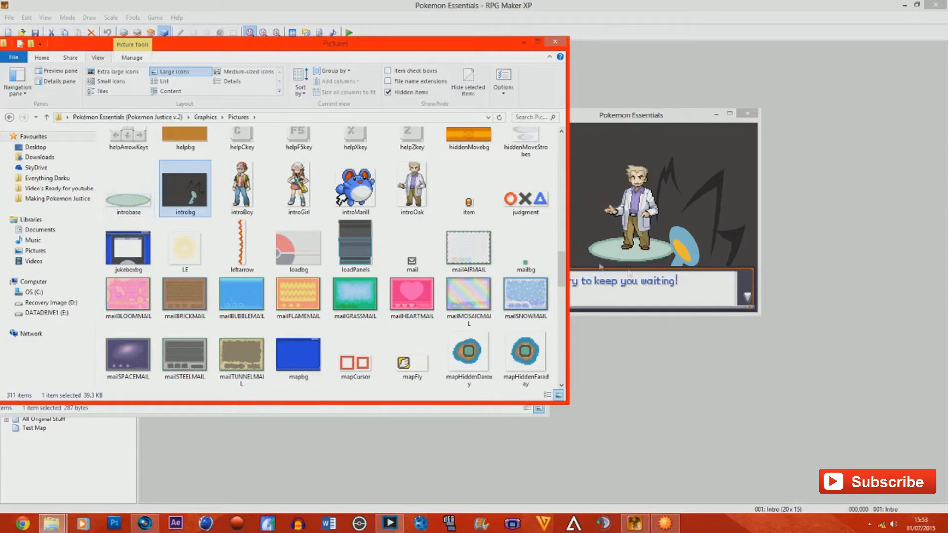
left_click(119, 206)
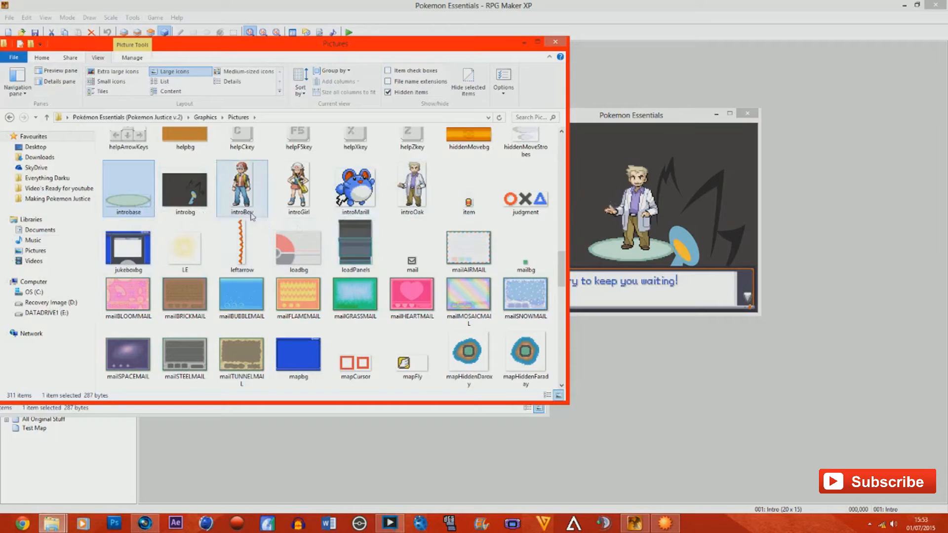
left_click(299, 193)
left_click(416, 183)
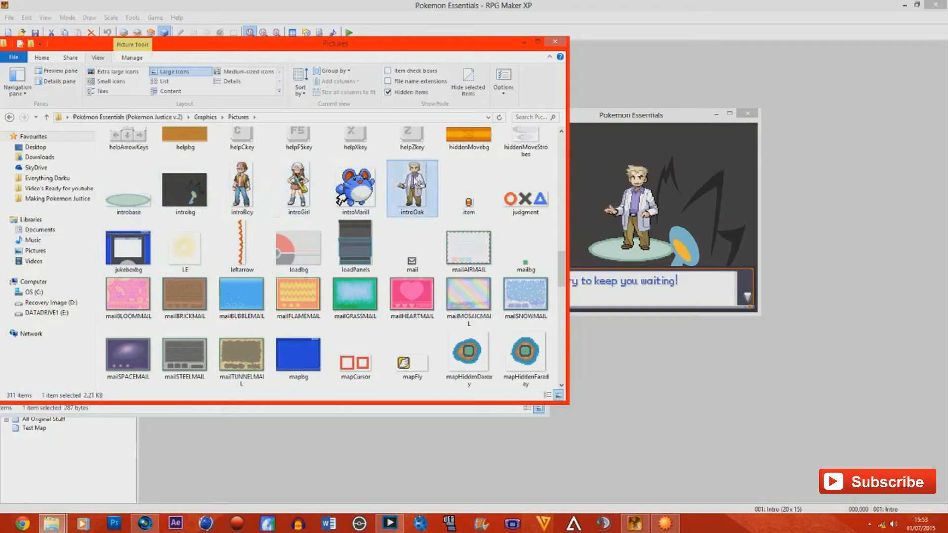
Advance the game's intro dialogue and open the Controls help screen
left_click(703, 208)
key("Return")
key("Return")
key("Return")
key("Return")
key("Return")
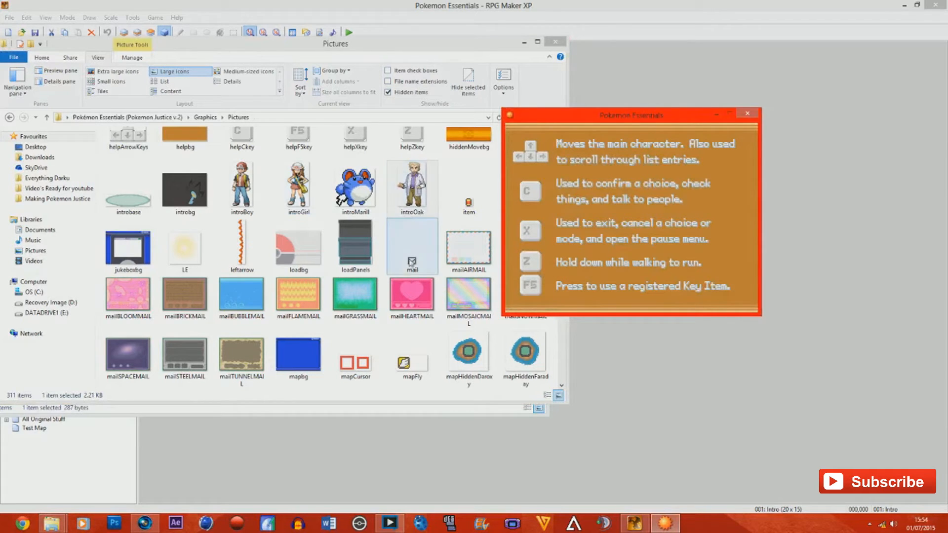
Look through the v.2 Pictures folder for the images used by the Controls help screen
left_click(409, 260)
scroll(408, 260, "up", 2)
scroll(408, 259, "down", 3)
scroll(409, 263, "down", 10)
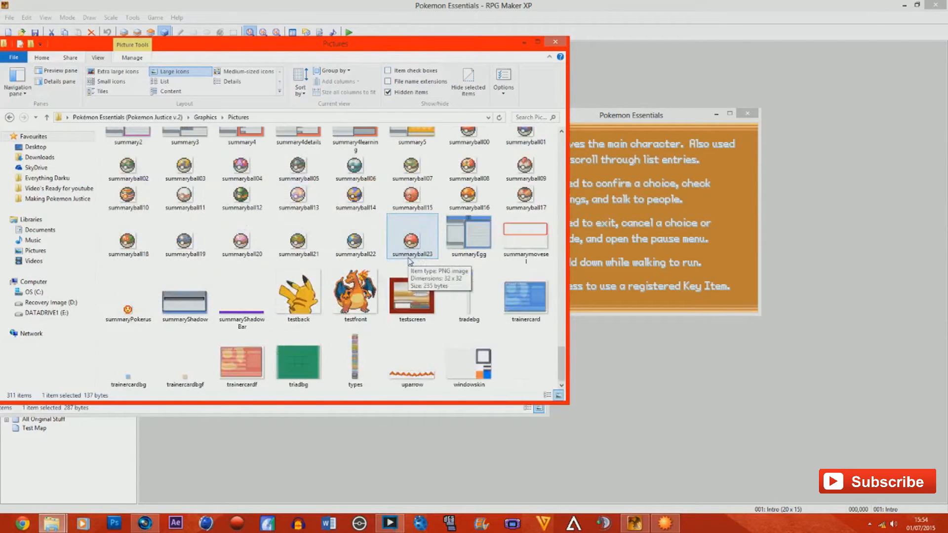
scroll(410, 262, "up", 10)
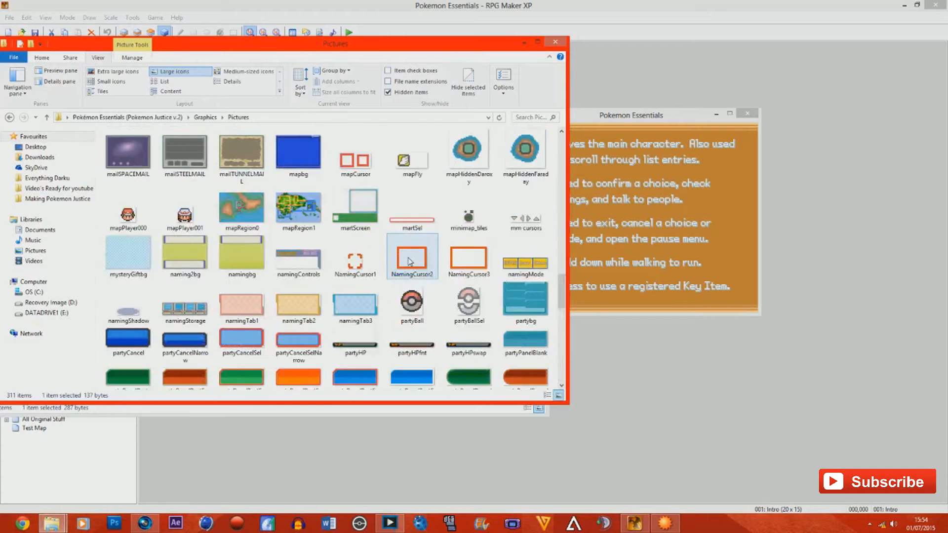
scroll(408, 261, "up", 10)
scroll(409, 262, "up", 10)
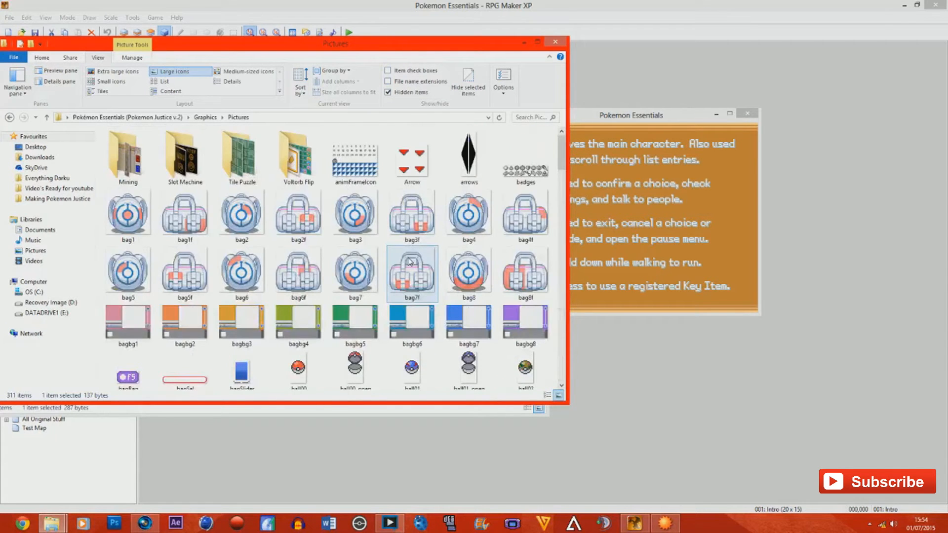
scroll(409, 262, "down", 10)
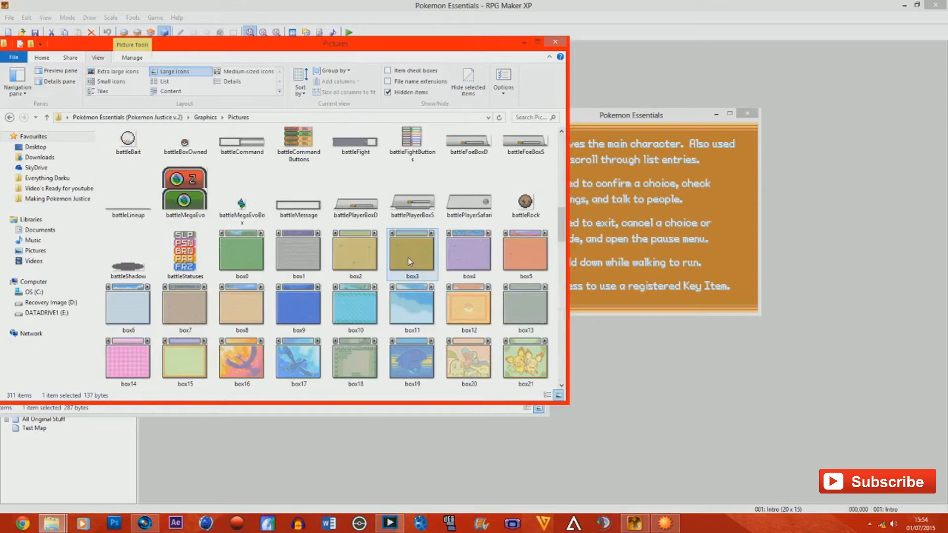
scroll(409, 261, "down", 3)
scroll(405, 260, "down", 3)
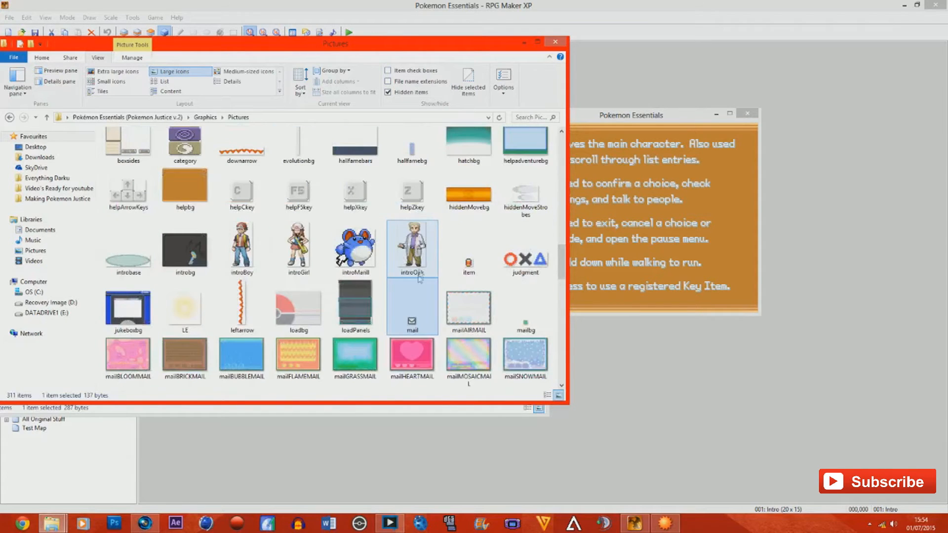
scroll(399, 300, "down", 3)
scroll(422, 326, "up", 2)
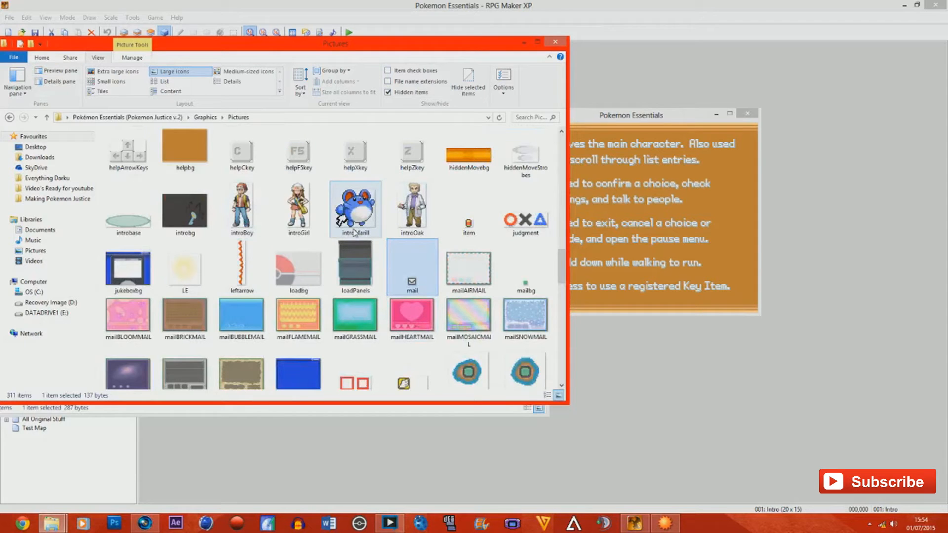
Uncover the full Controls help screen, then preview the helpbg and helpCkey images and close each preview
left_click_drag(377, 50, 264, 54)
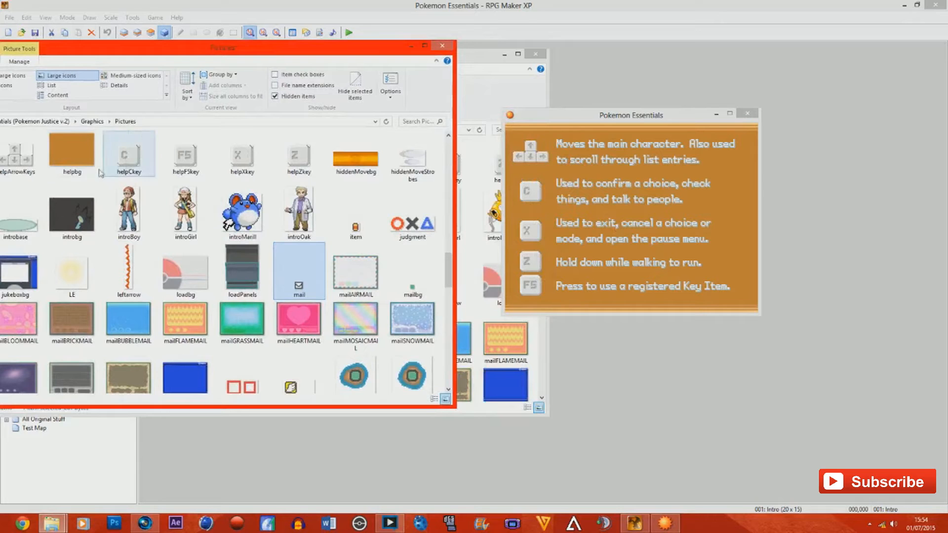
double_click(69, 172)
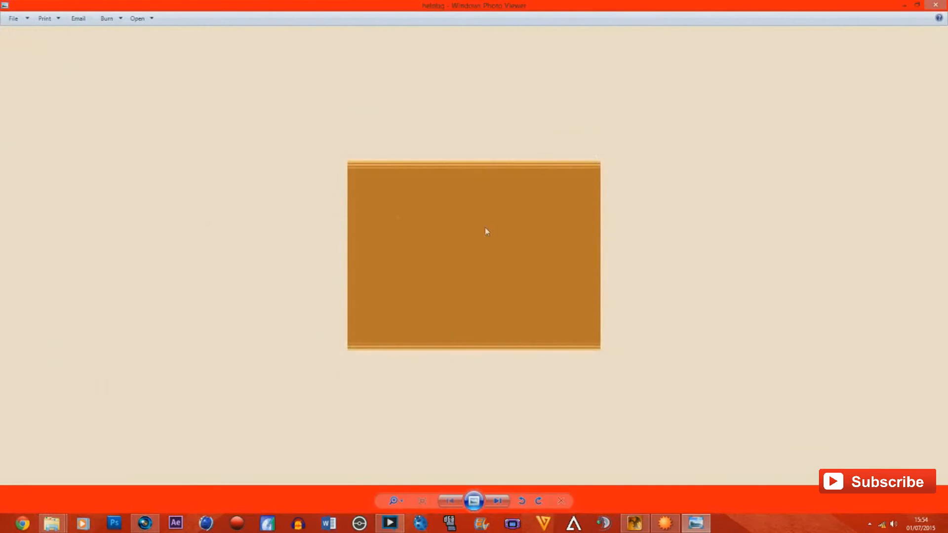
left_click(935, 5)
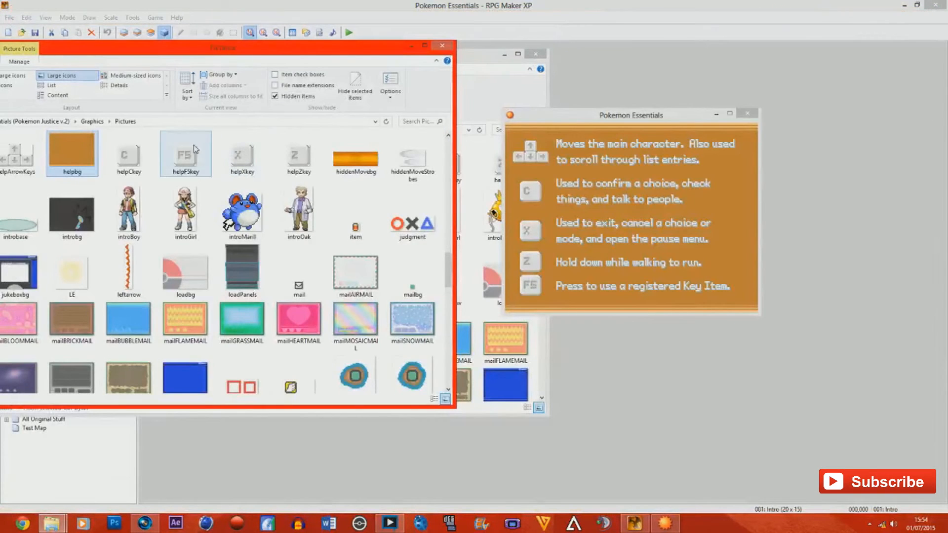
double_click(131, 163)
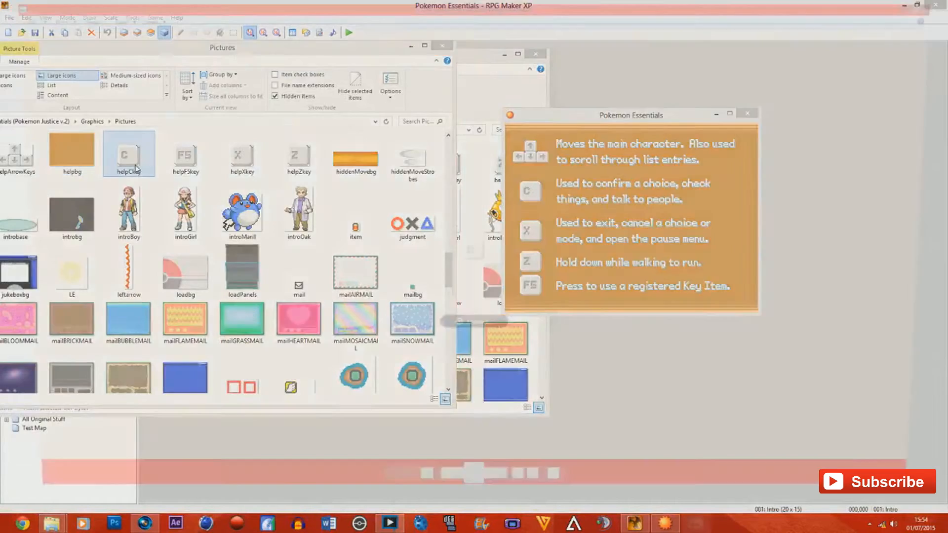
left_click(935, 5)
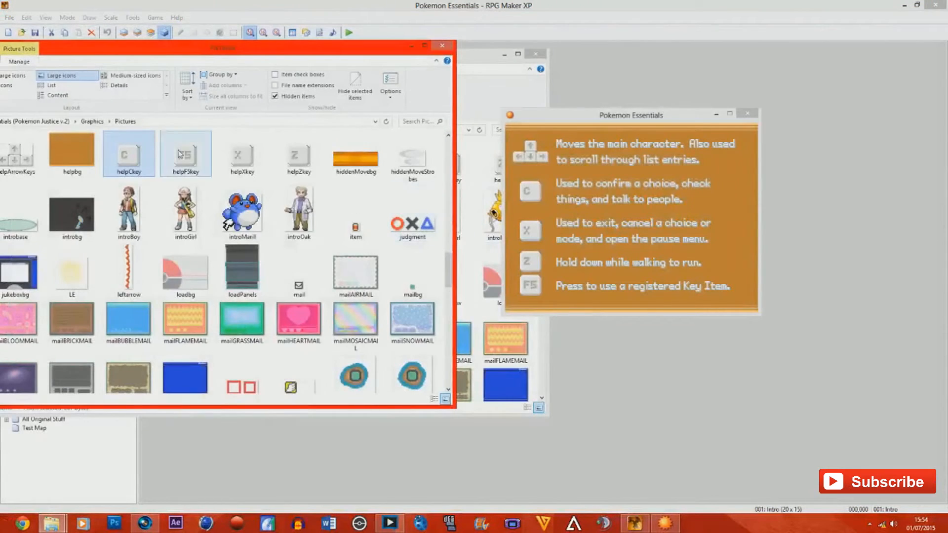
Move the Pictures window back fully into view, compare its help images with the game, and select introMarill
left_click_drag(206, 61, 340, 96)
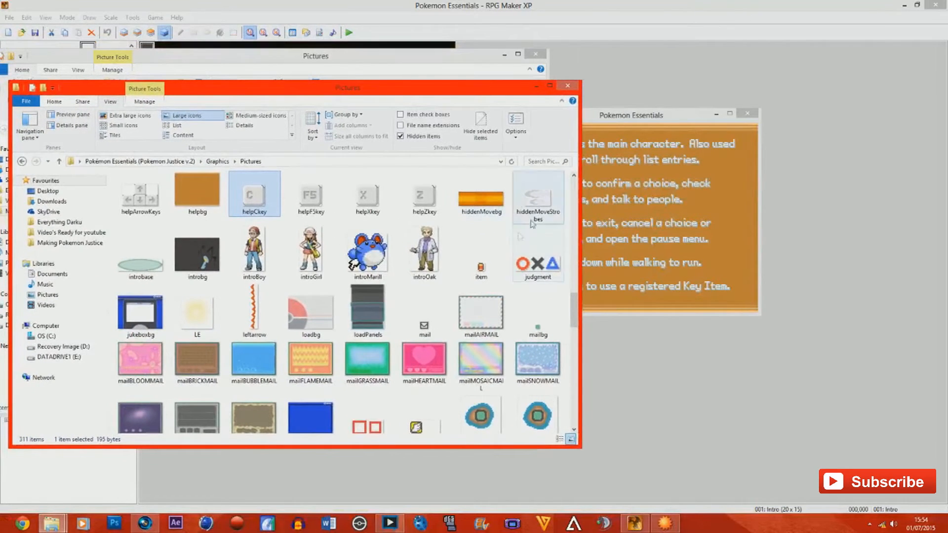
left_click(612, 218)
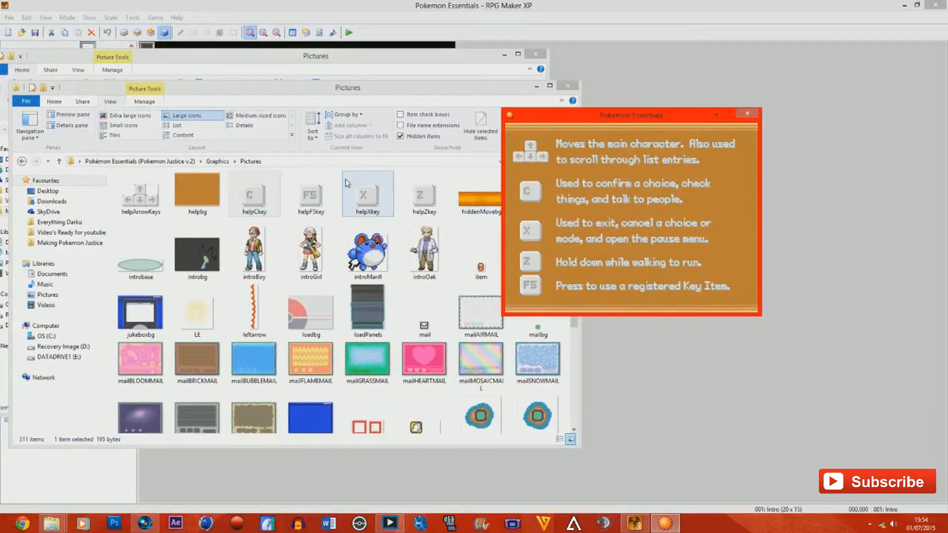
left_click(368, 252)
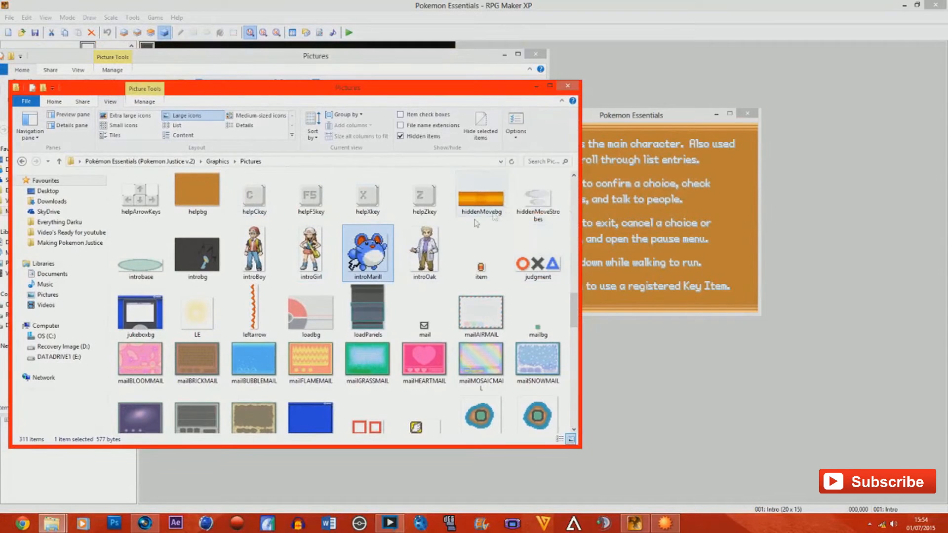
Leave the Controls screen, choose No info needed, and advance the intro to Marill to compare it with the introMarill image
left_click(648, 210)
key("c")
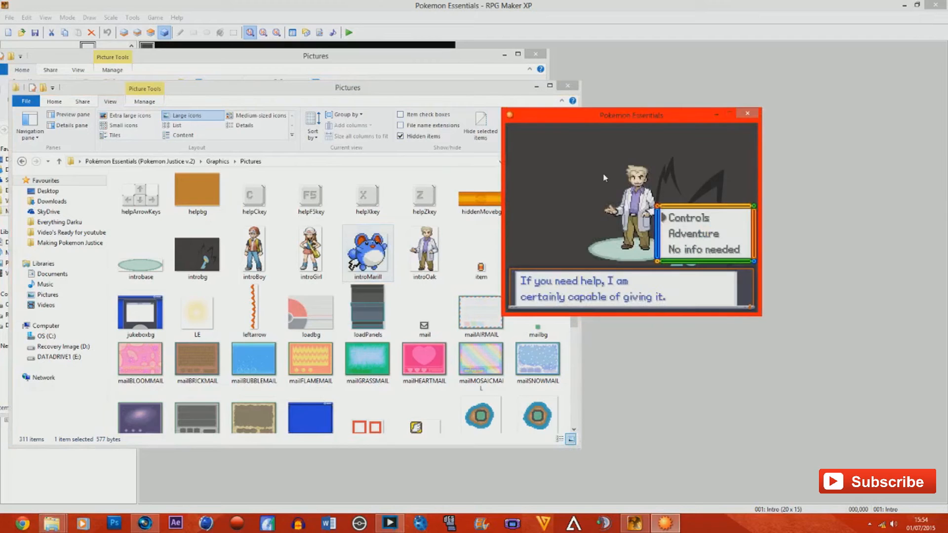
key("Down")
key("Down")
key("c")
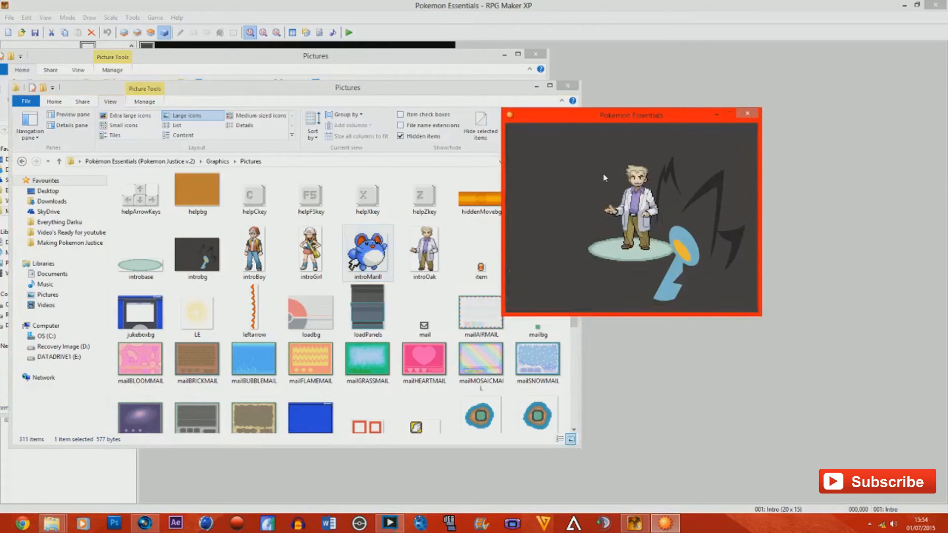
key("c")
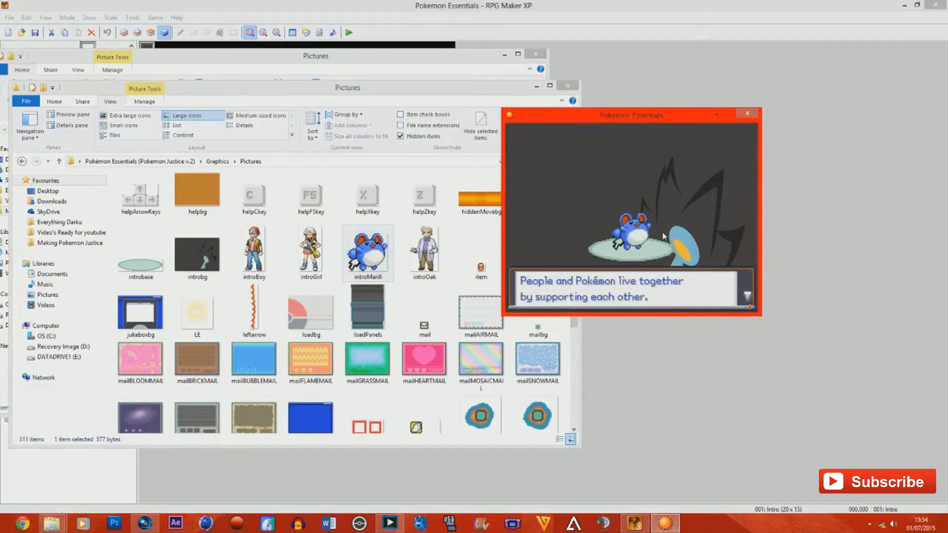
left_click(385, 279)
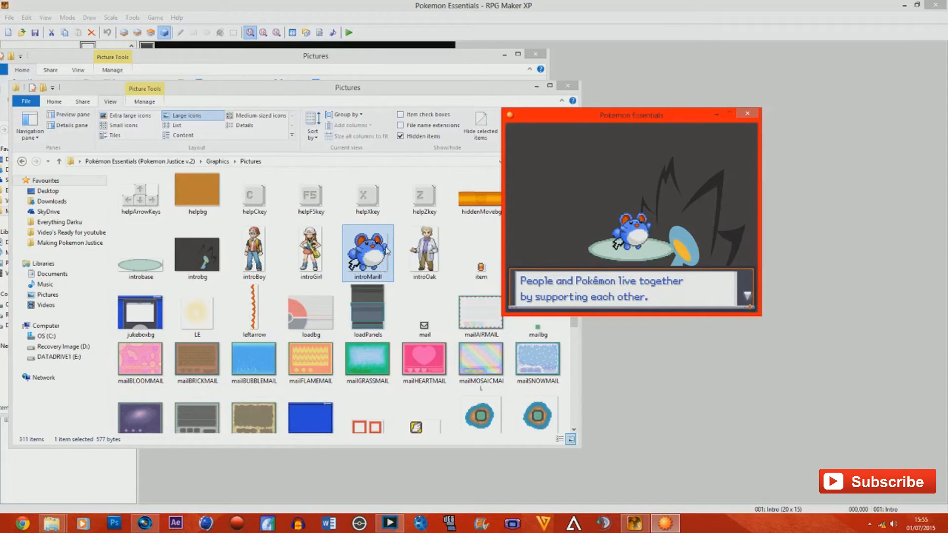
left_click(618, 187)
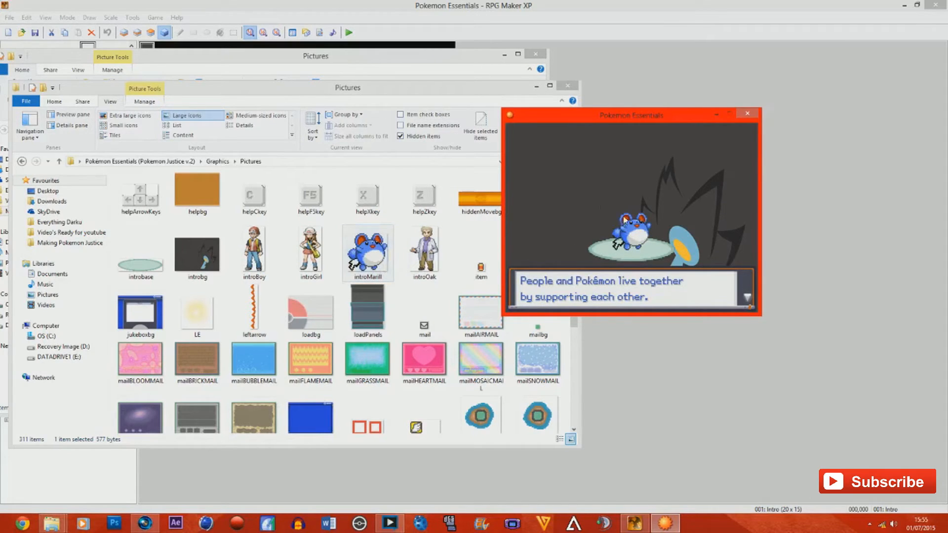
Continue the professor's intro dialogue and pick the boy character, reaching the question about the player's name
key("Return")
key("Return")
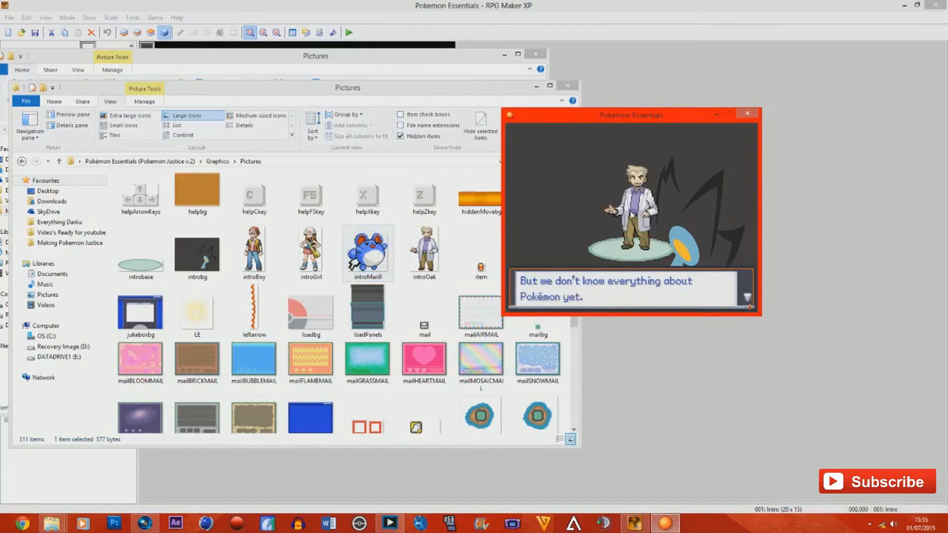
key("Return")
key("Return")
key("Return")
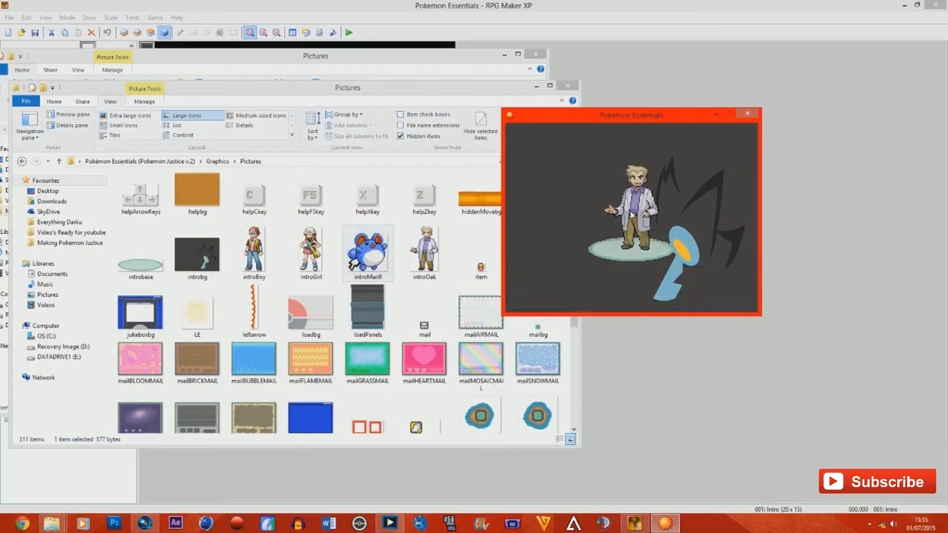
key("Return")
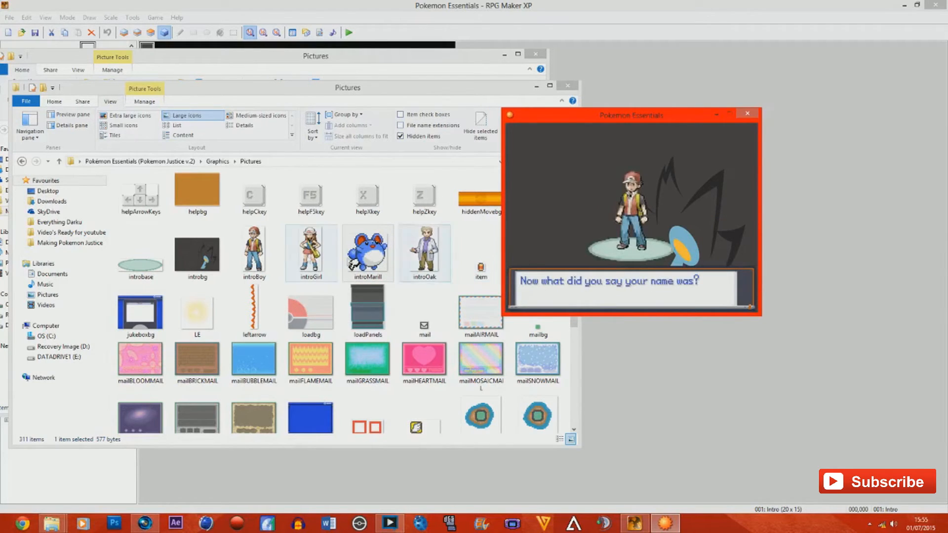
Preview the introBoy image, close the preview, and compare it with the boy character in the game
double_click(254, 250)
key("alt+F4")
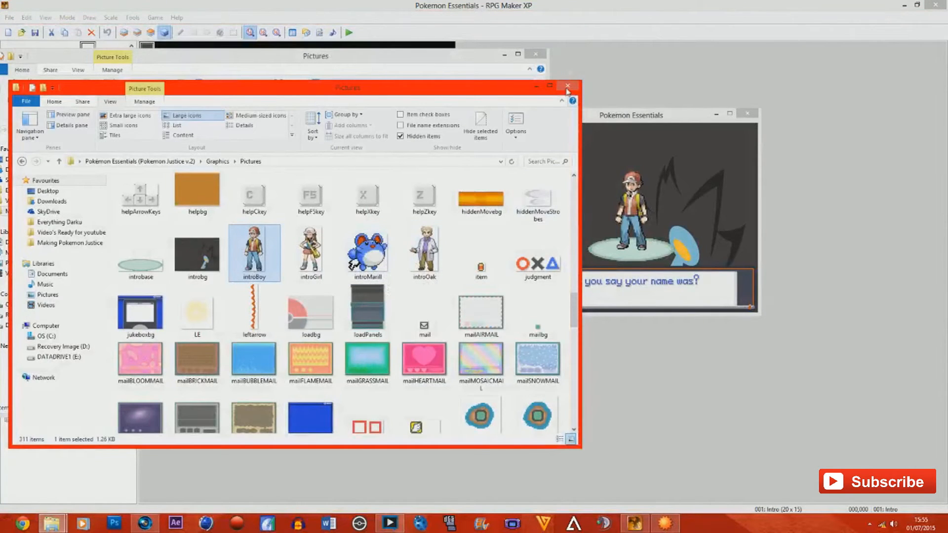
left_click(652, 199)
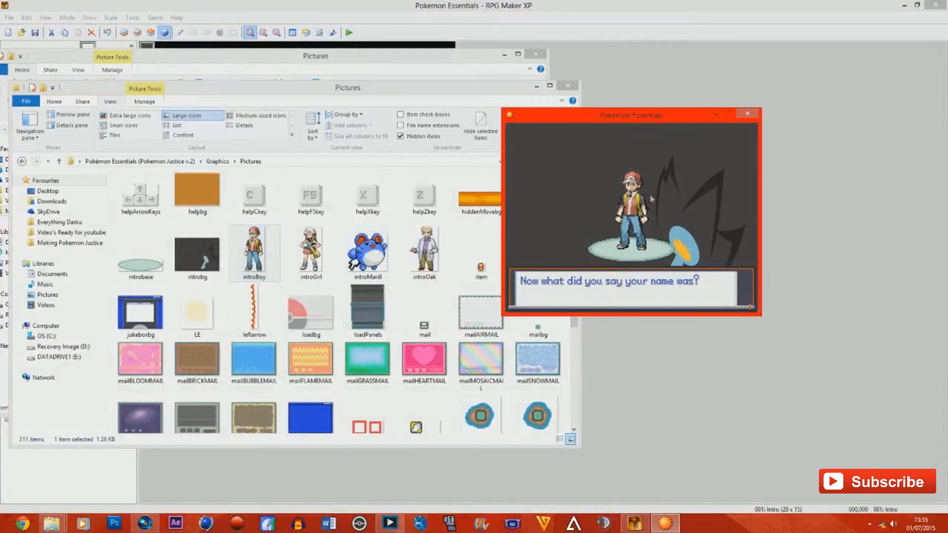
Close the playtest and view the command lists of the Intro map's two events, Intro and Quick start intro, without changing them
left_click(746, 114)
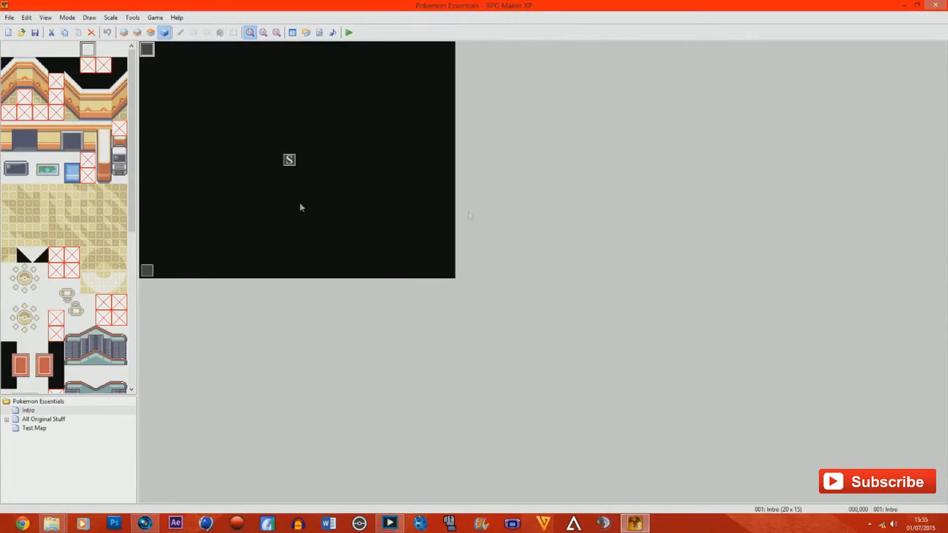
right_click(144, 51)
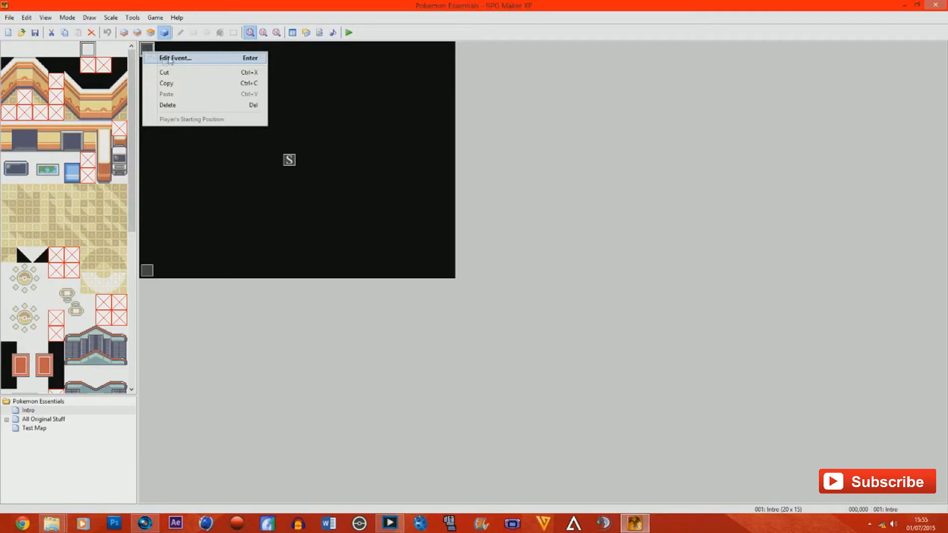
left_click(622, 132)
right_click(147, 50)
left_click(163, 57)
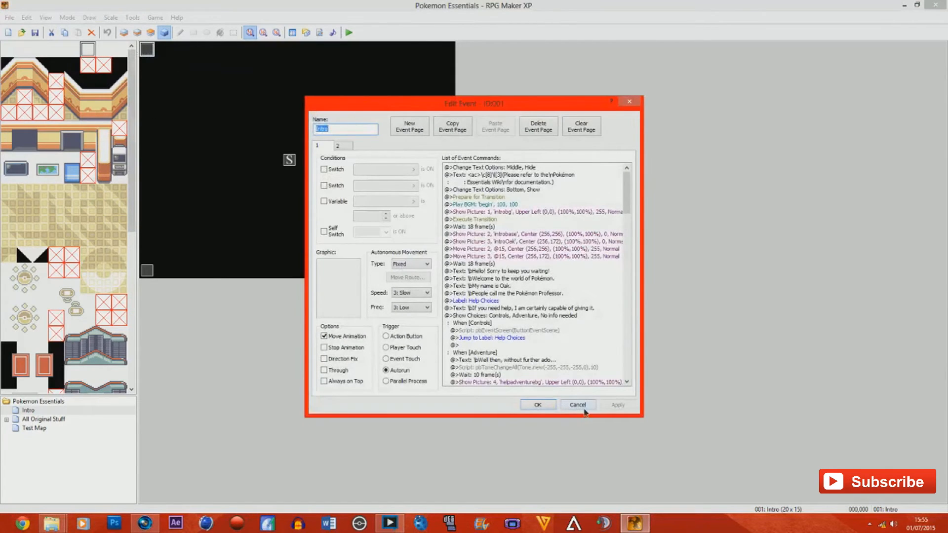
left_click(578, 405)
right_click(147, 271)
left_click(167, 275)
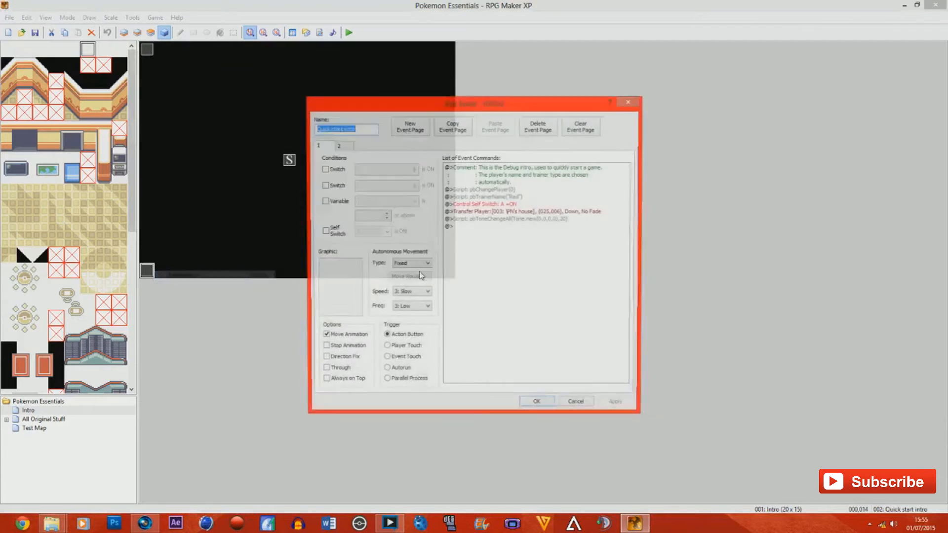
left_click(574, 398)
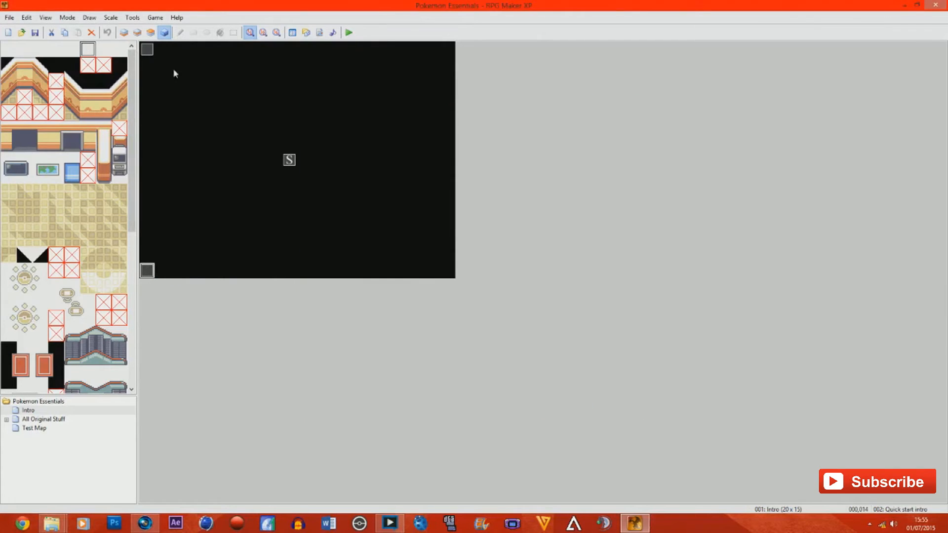
Examine the Intro event's Show Picture commands for introbg, introbase and introOak, and close the event without changes
right_click(148, 50)
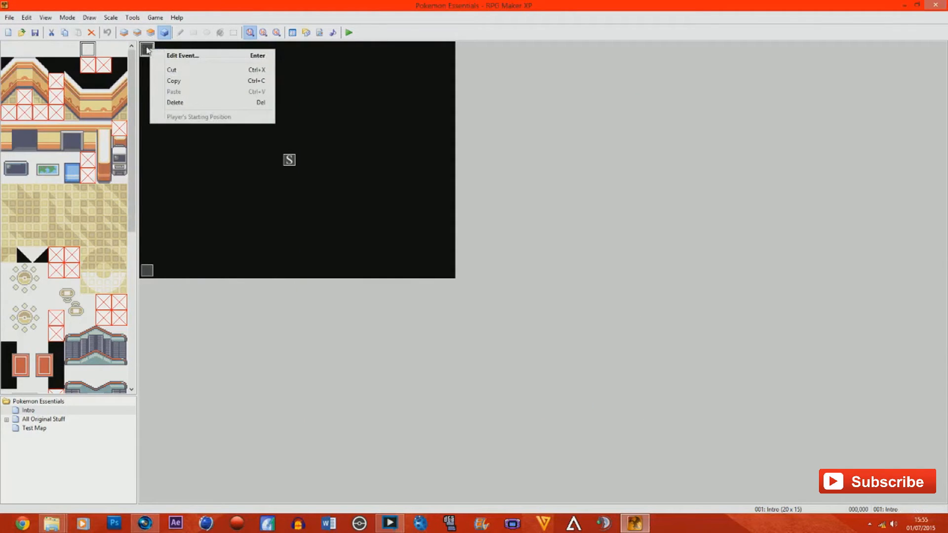
left_click(174, 56)
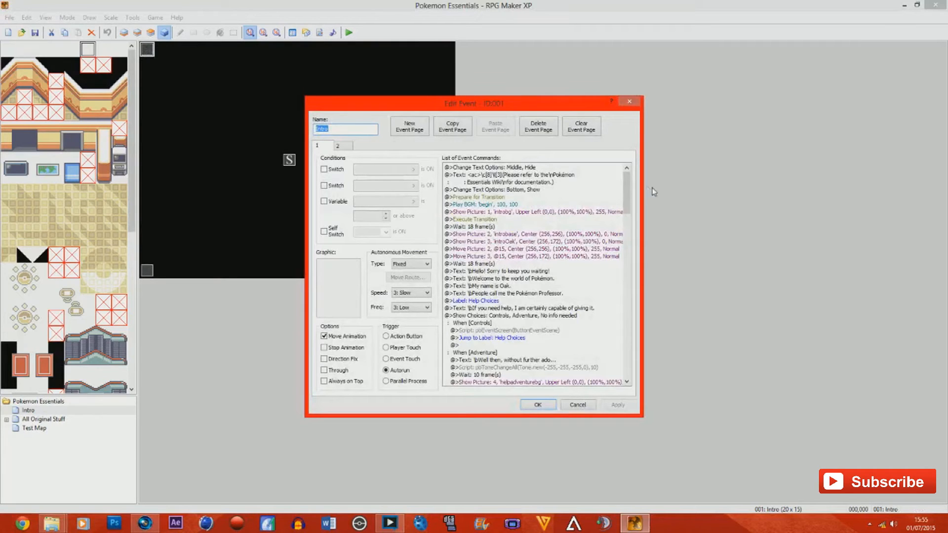
left_click_drag(573, 104, 475, 84)
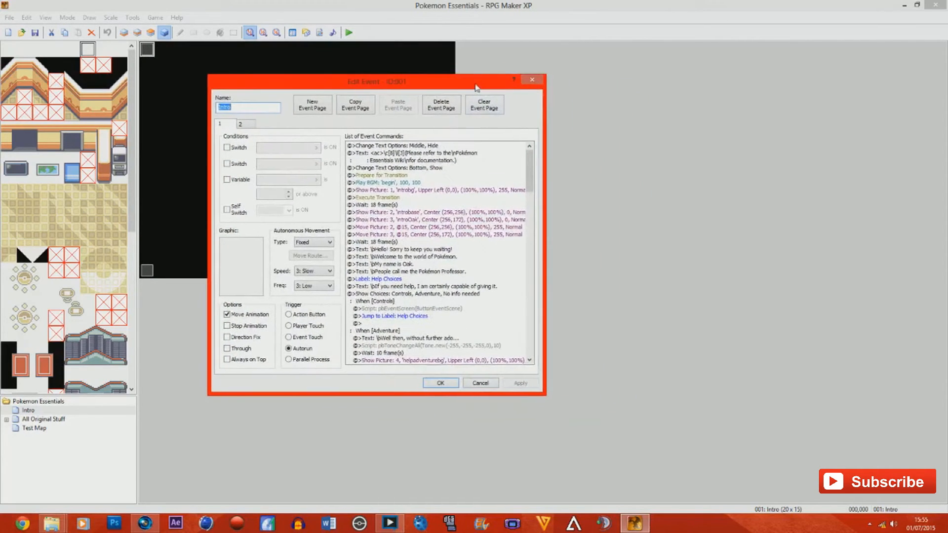
left_click(419, 191)
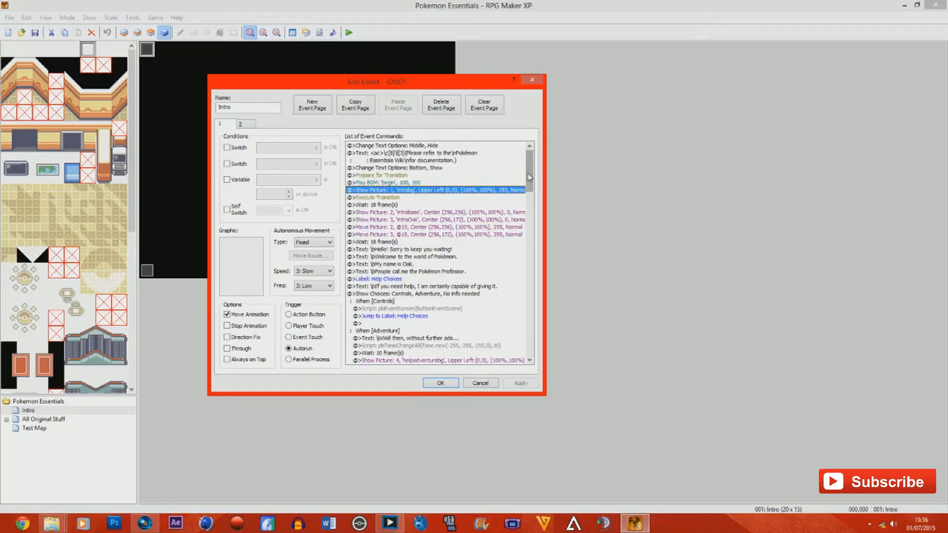
left_click_drag(531, 177, 533, 174)
left_click(420, 212)
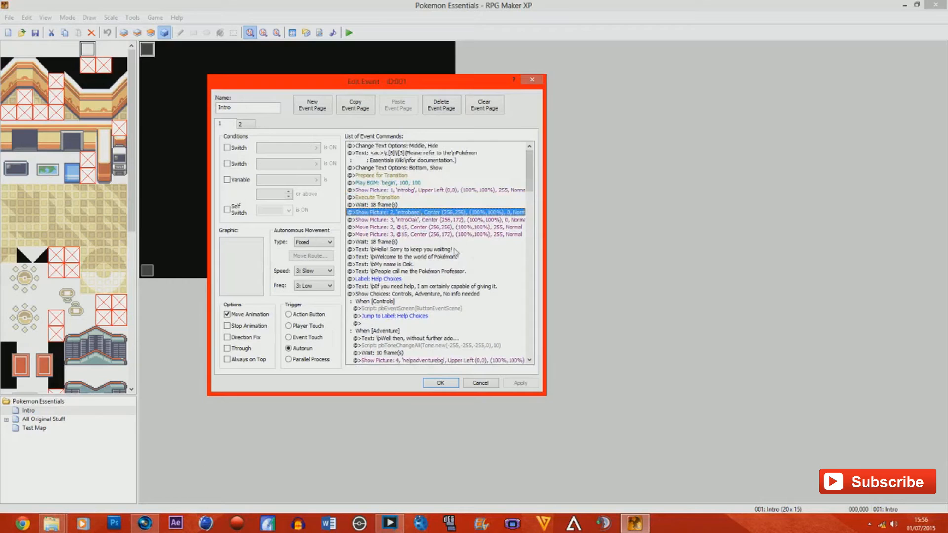
left_click(398, 220)
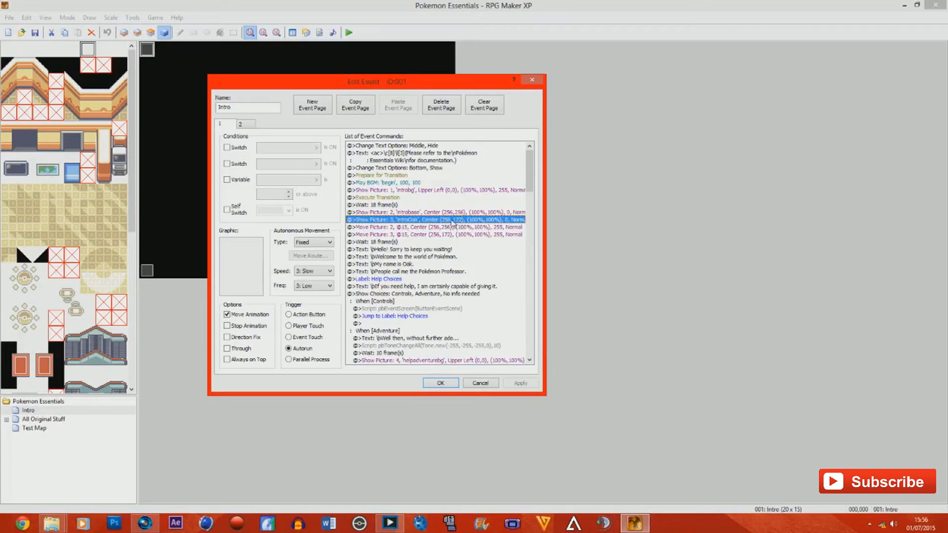
left_click_drag(395, 83, 251, 93)
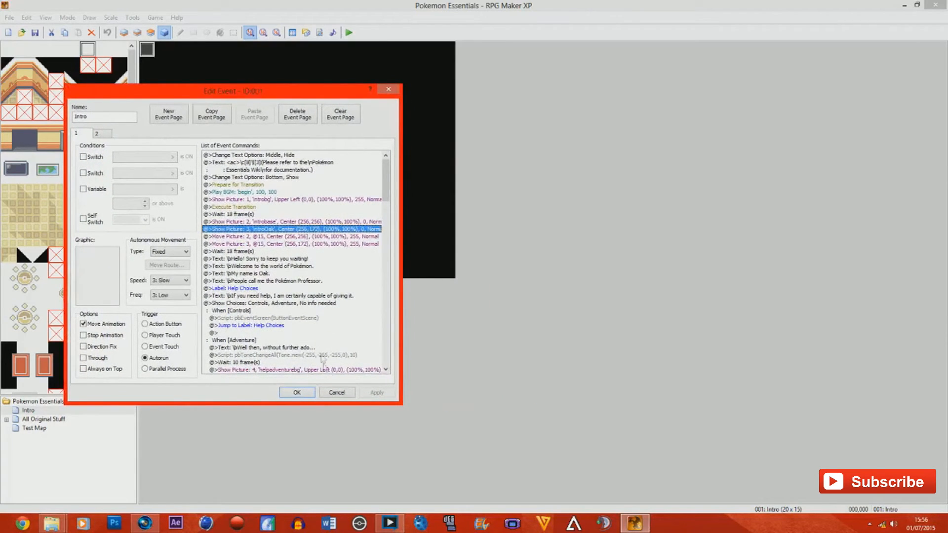
left_click(341, 392)
Playtest the intro up to the professor's greeting to check the character's position, and close the game
left_click(349, 32)
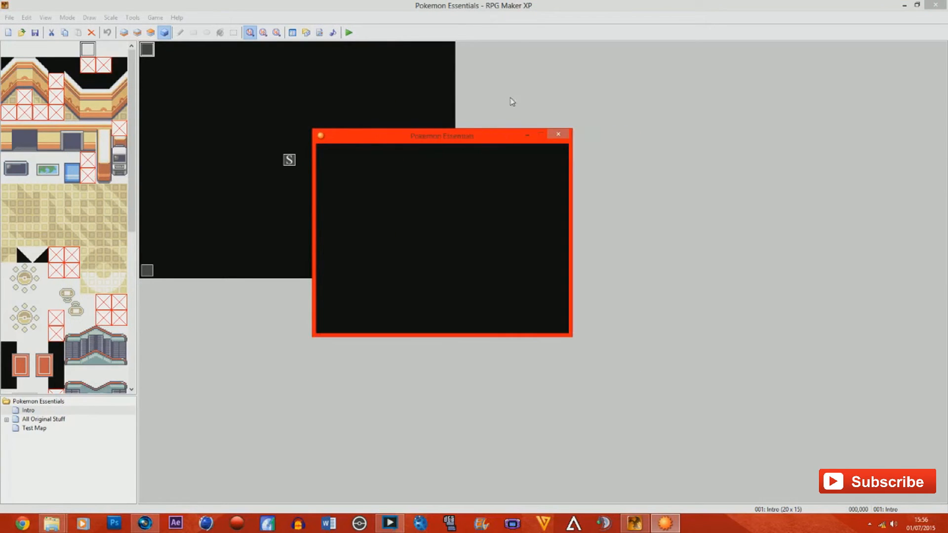
key("Return")
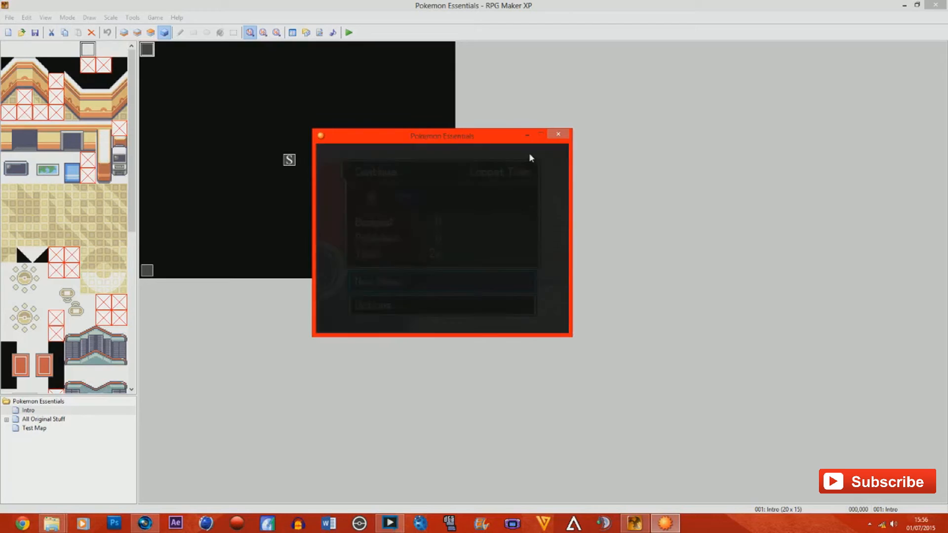
key("Return")
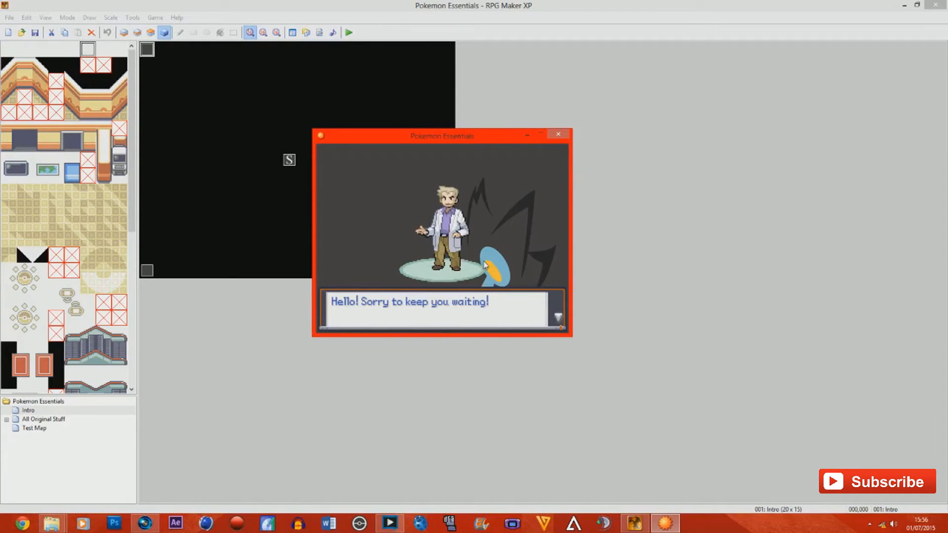
left_click(558, 135)
Set the X position of the Intro event's first introOak Show Picture command to 100, apply the change, and save the project
right_click(151, 56)
left_click(168, 62)
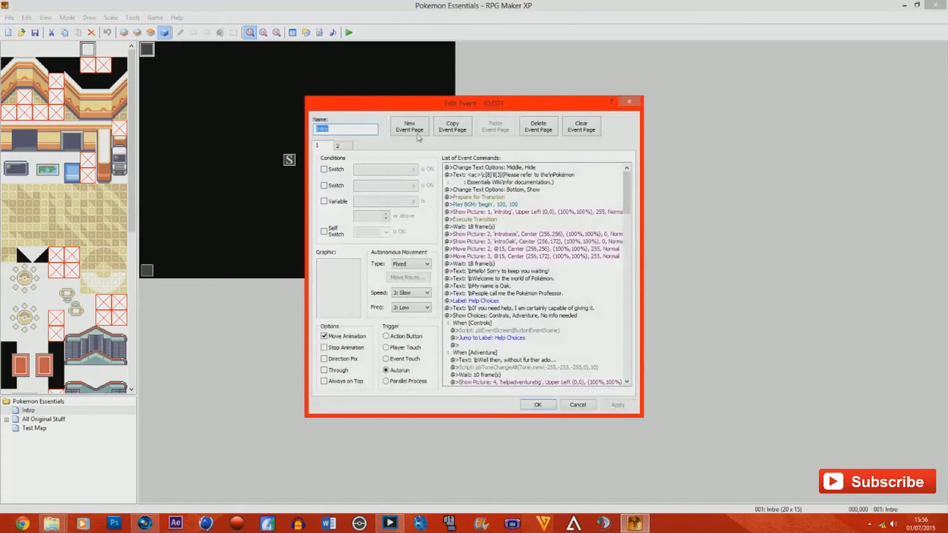
left_click(497, 242)
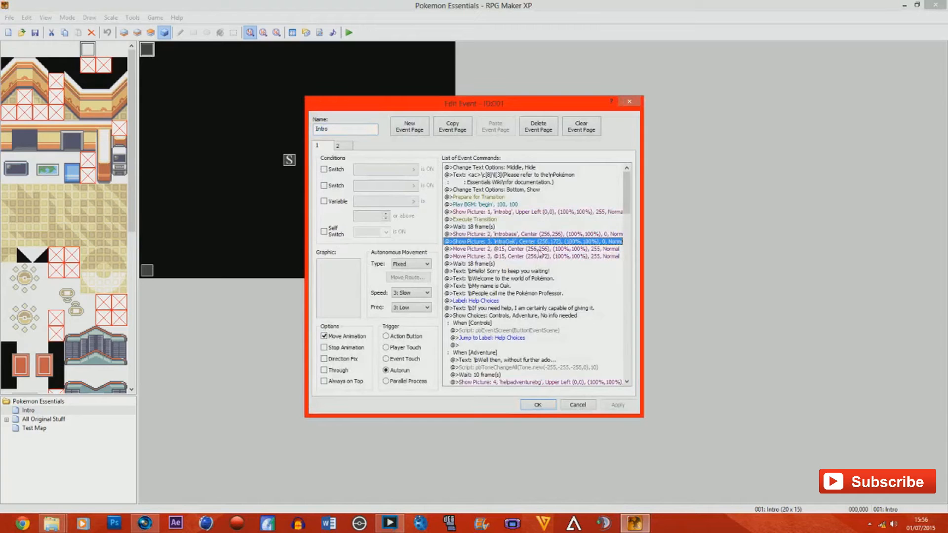
right_click(558, 243)
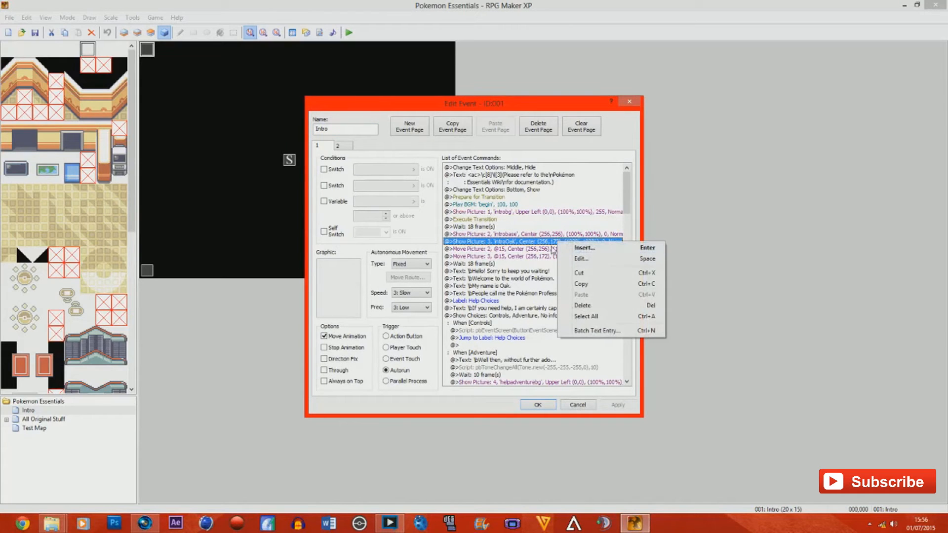
left_click(575, 259)
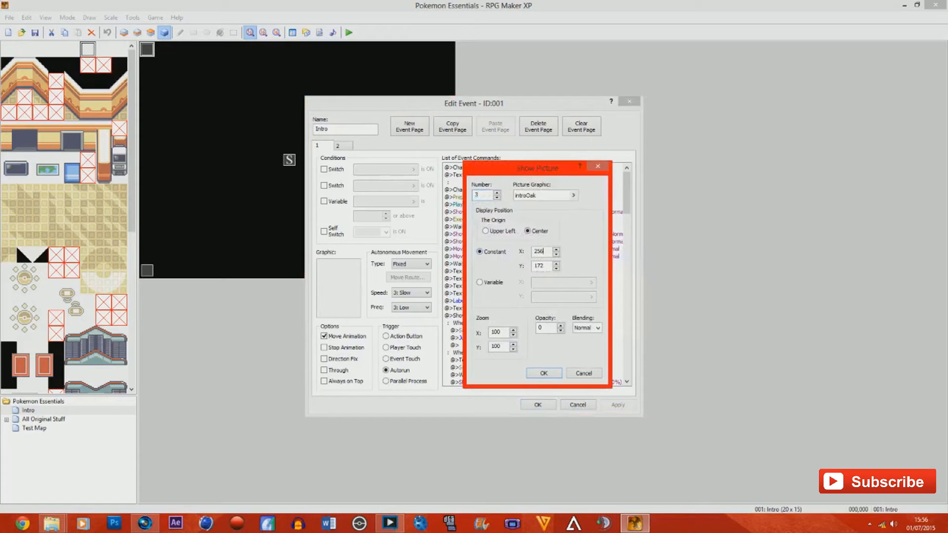
type("100")
double_click(539, 265)
left_click(544, 374)
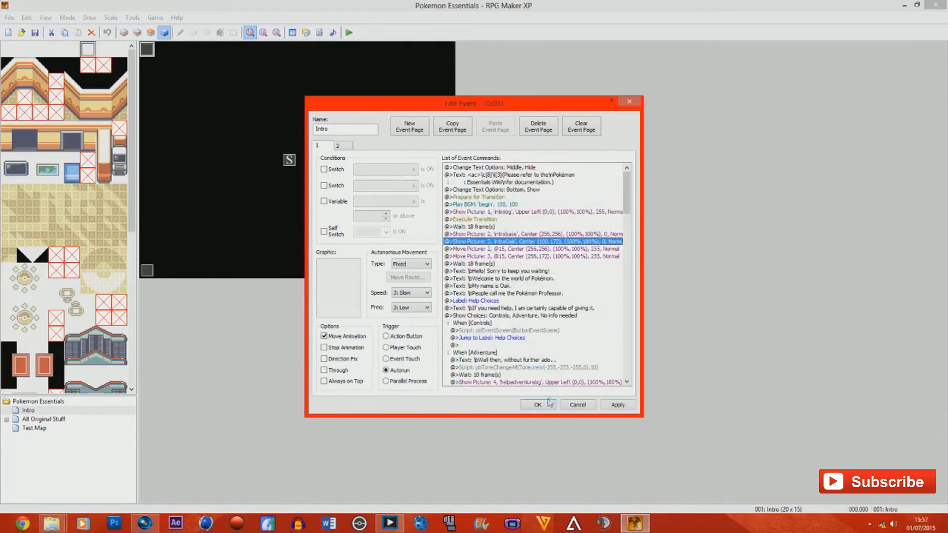
left_click(612, 406)
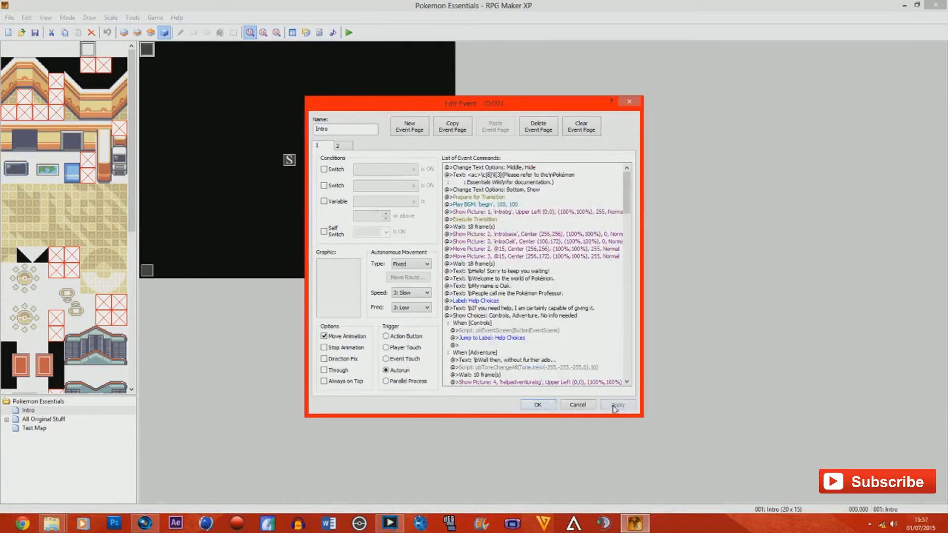
left_click(535, 407)
left_click(35, 33)
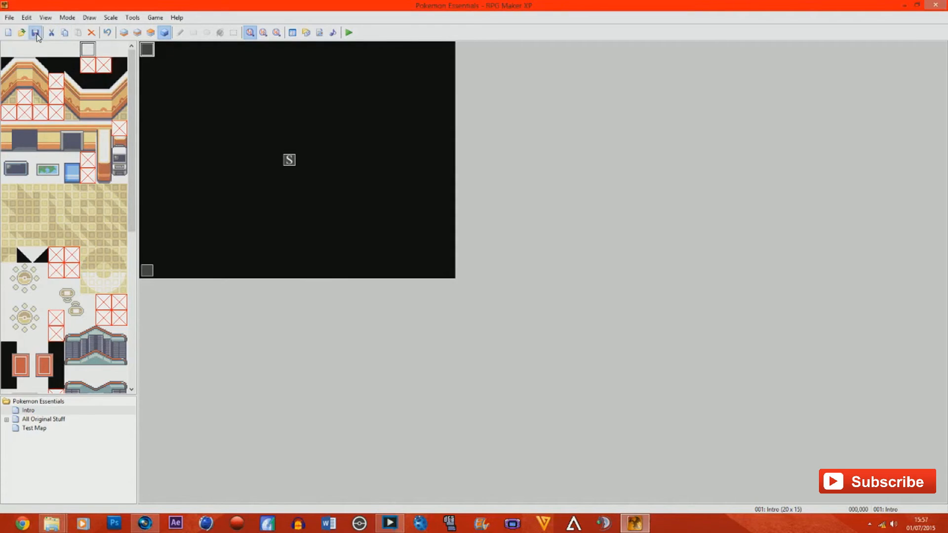
Playtest a new game up to "Hello! Sorry to keep you waiting!" to check the introOak position change, and close the game
left_click(348, 33)
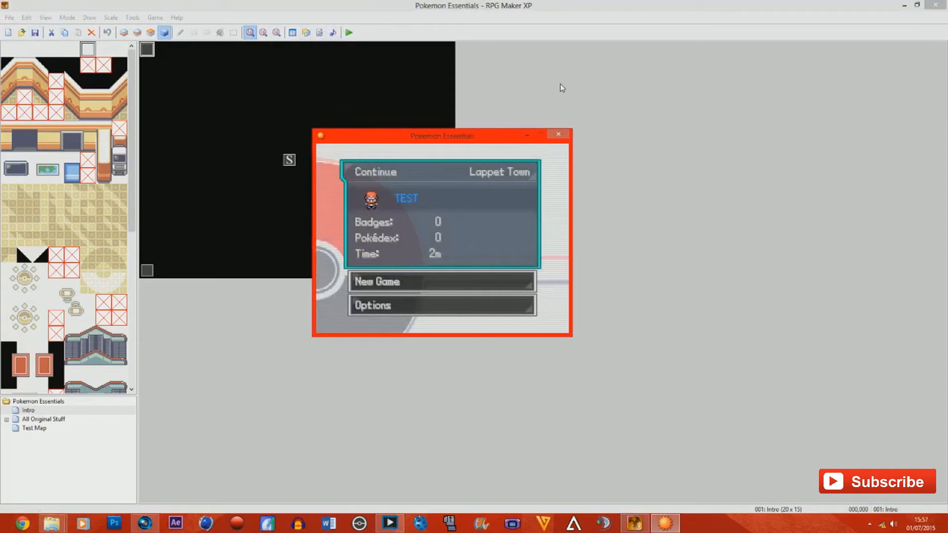
key("Down")
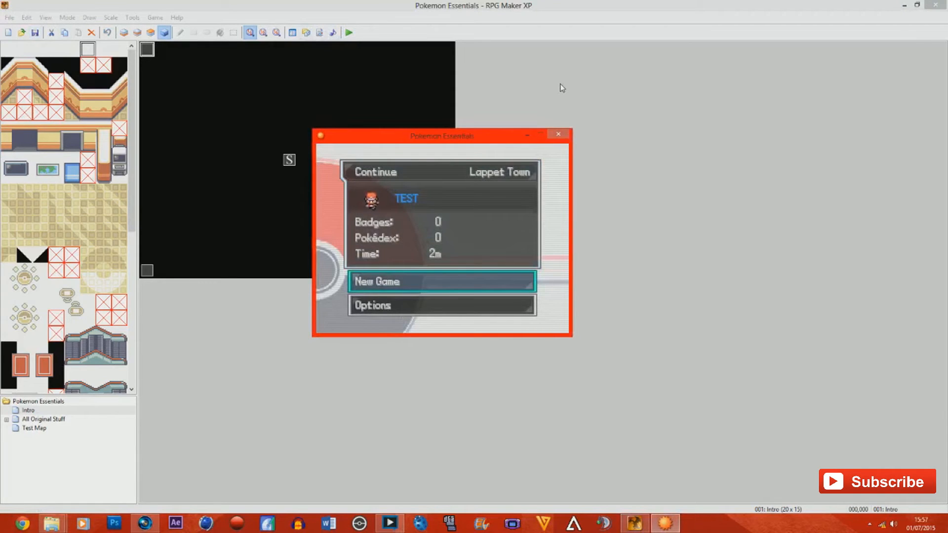
key("Return")
key("Return")
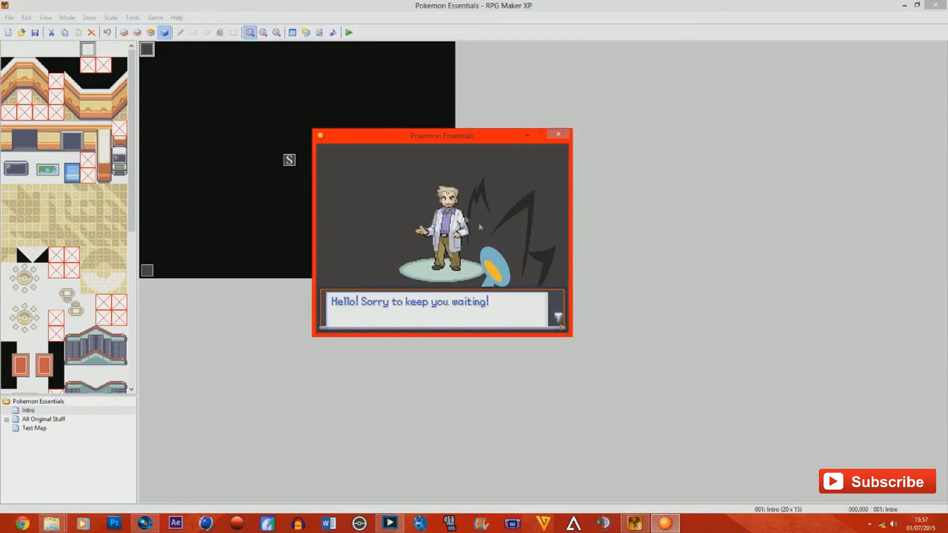
key("alt+F4")
Set the X position of the Intro event's Move Picture command for picture 3, just before the greeting text, to 100 and apply it
right_click(146, 49)
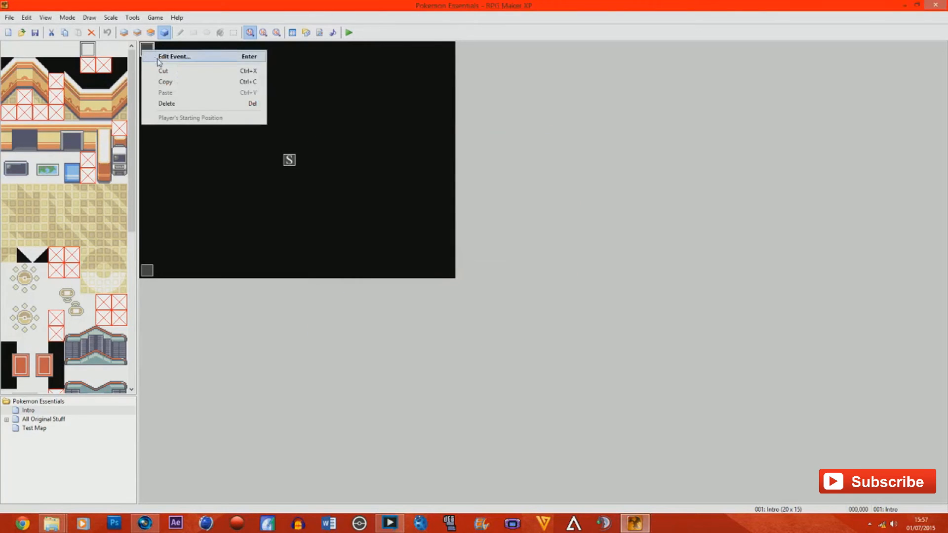
left_click(159, 58)
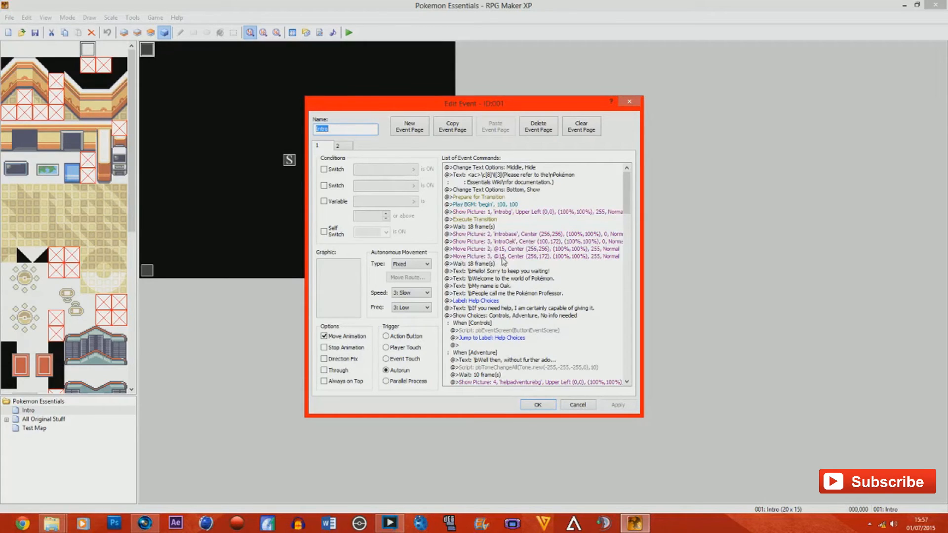
right_click(534, 257)
left_click(543, 276)
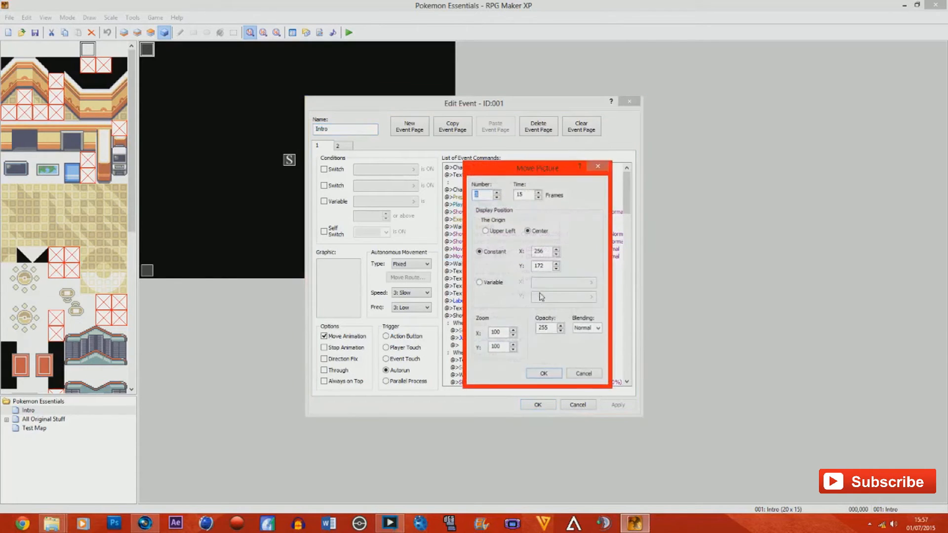
type("100")
left_click(544, 373)
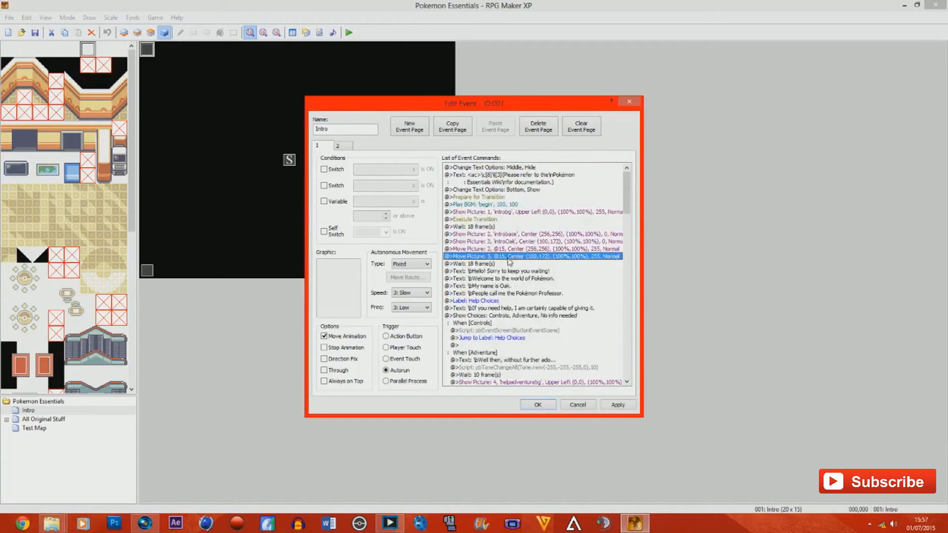
left_click(615, 406)
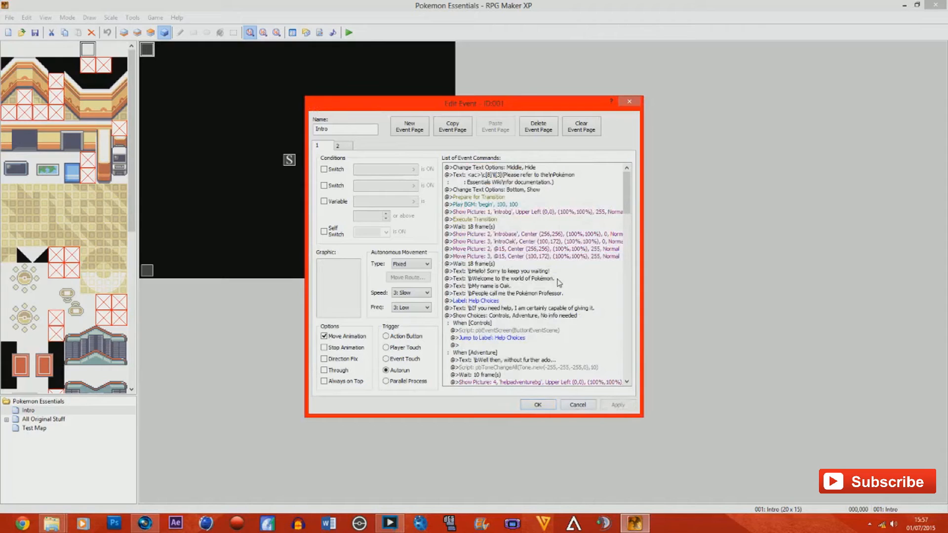
Read through the Intro event's command list, from the greeting text through the boy/girl and name choices to the closing player transfer
left_click(494, 271)
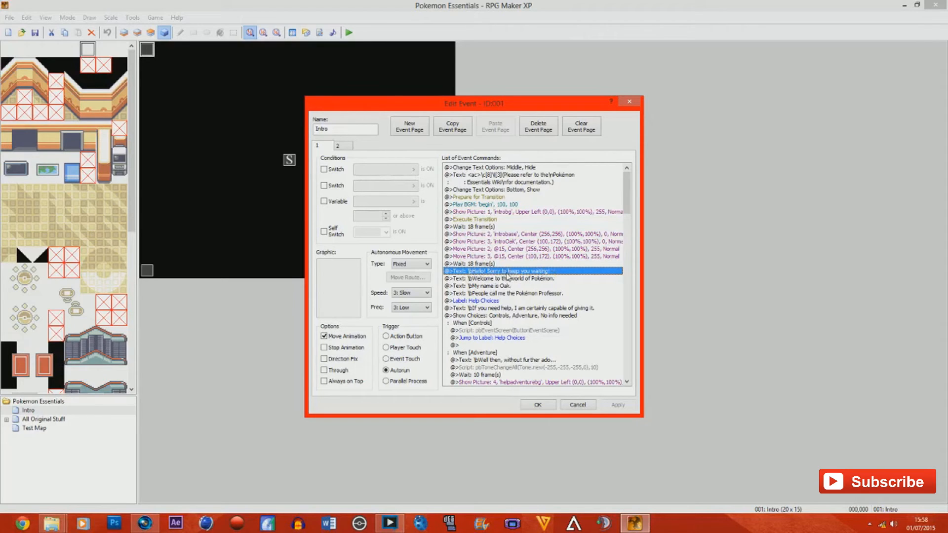
scroll(508, 277, "down", 7)
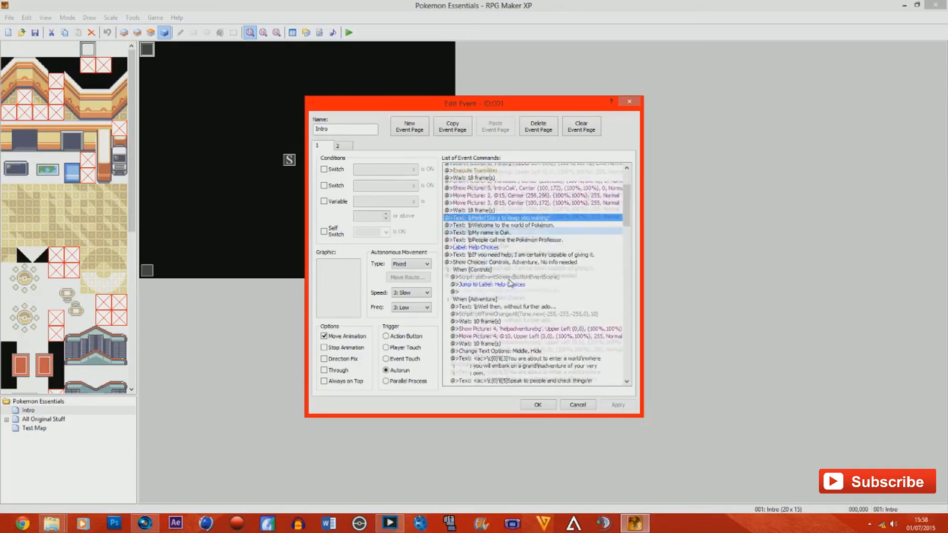
scroll(510, 282, "down", 5)
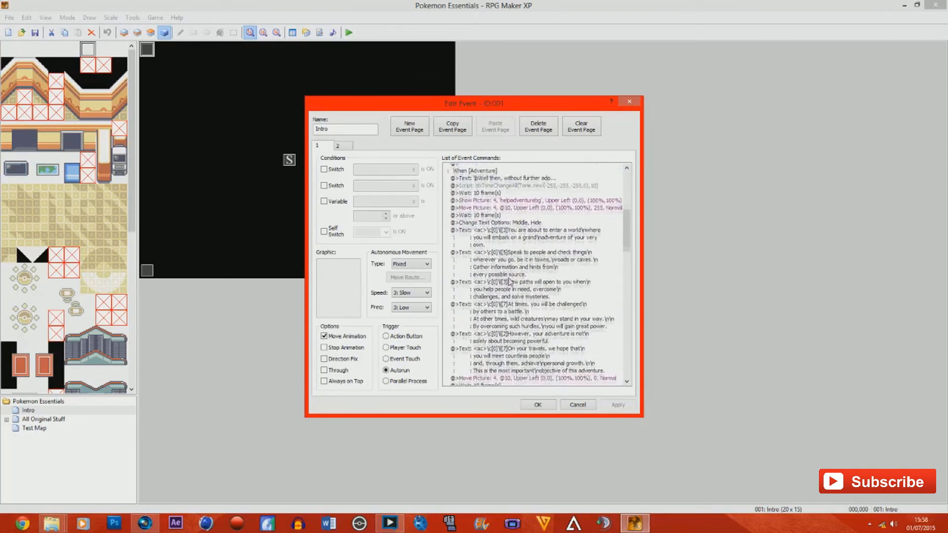
scroll(510, 282, "down", 4)
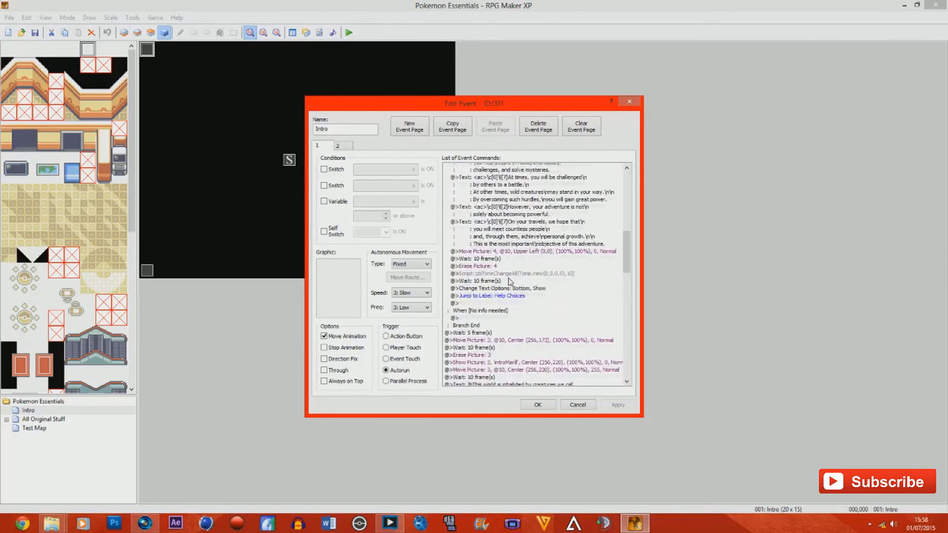
scroll(510, 282, "down", 6)
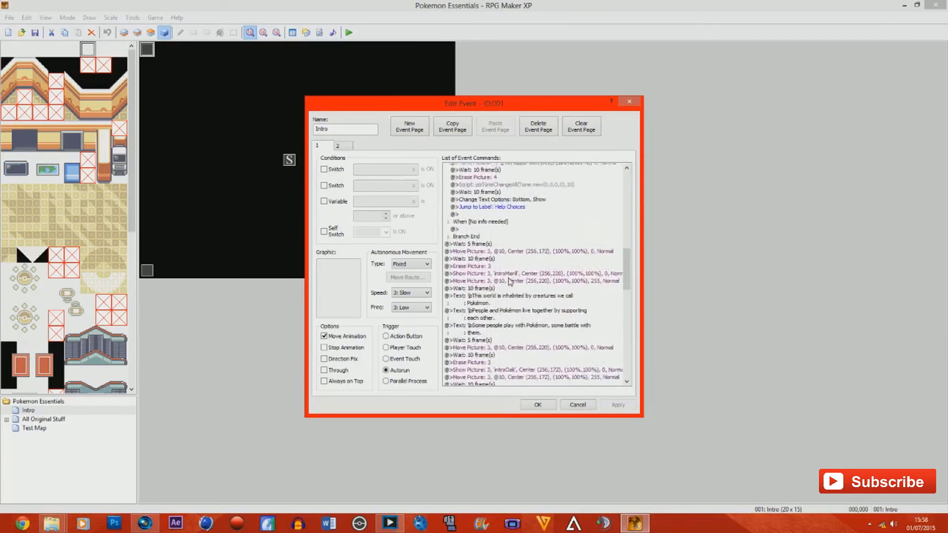
scroll(510, 282, "down", 3)
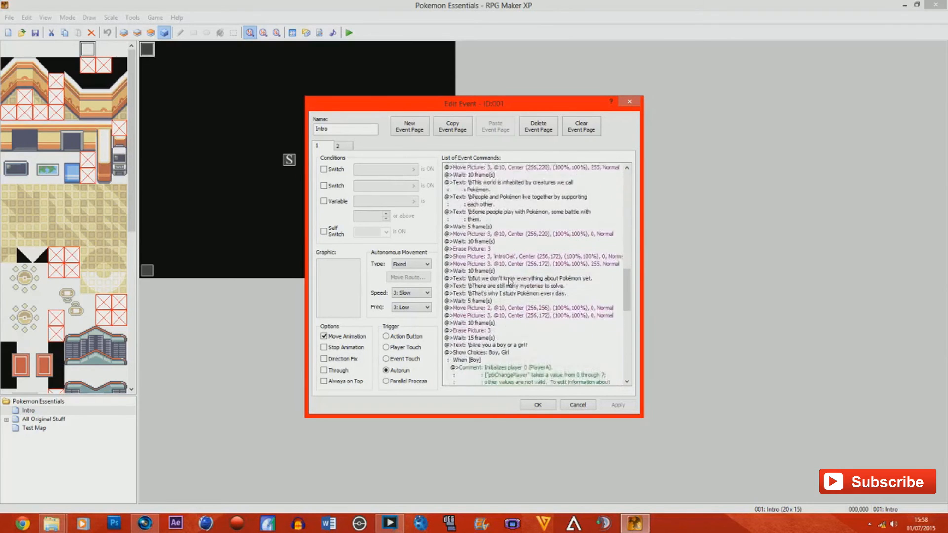
scroll(510, 282, "down", 2)
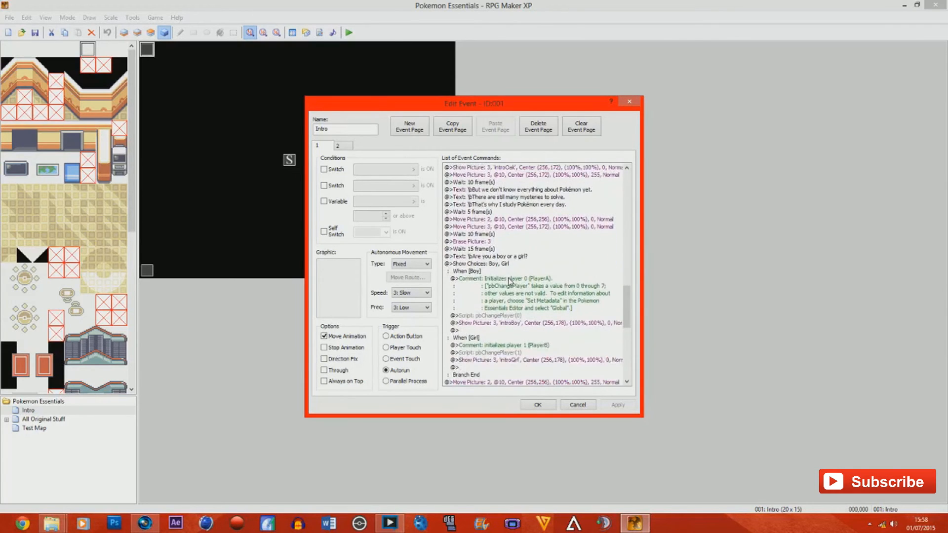
scroll(510, 282, "down", 3)
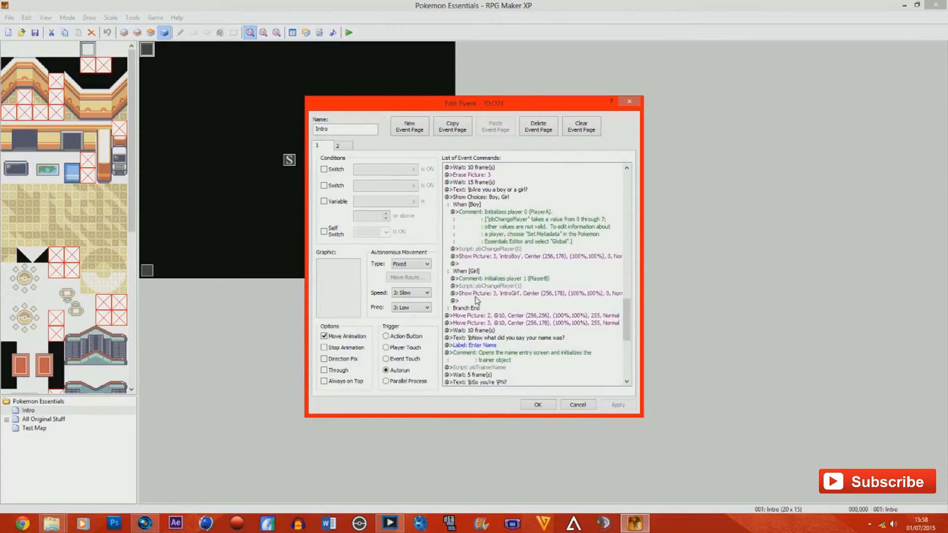
scroll(477, 299, "down", 1)
scroll(478, 300, "down", 1)
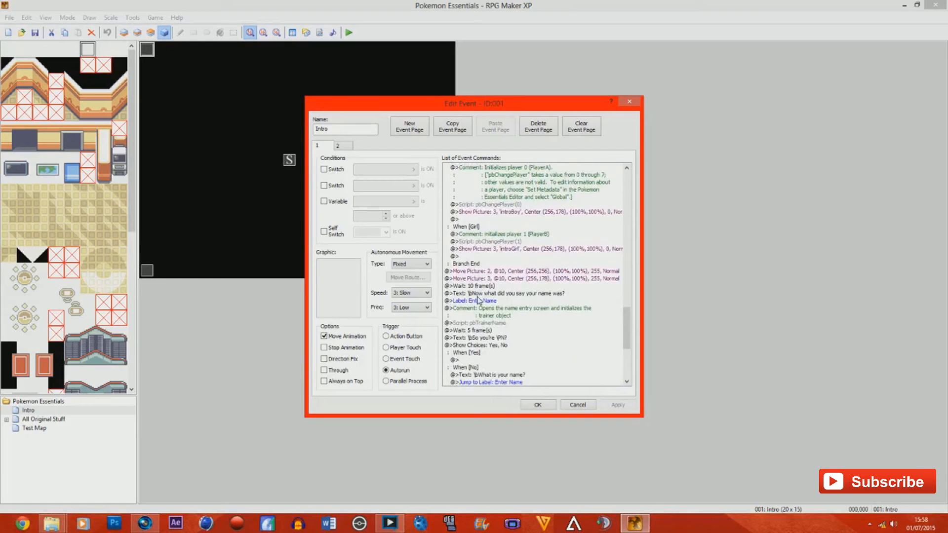
scroll(478, 300, "down", 5)
scroll(478, 300, "down", 2)
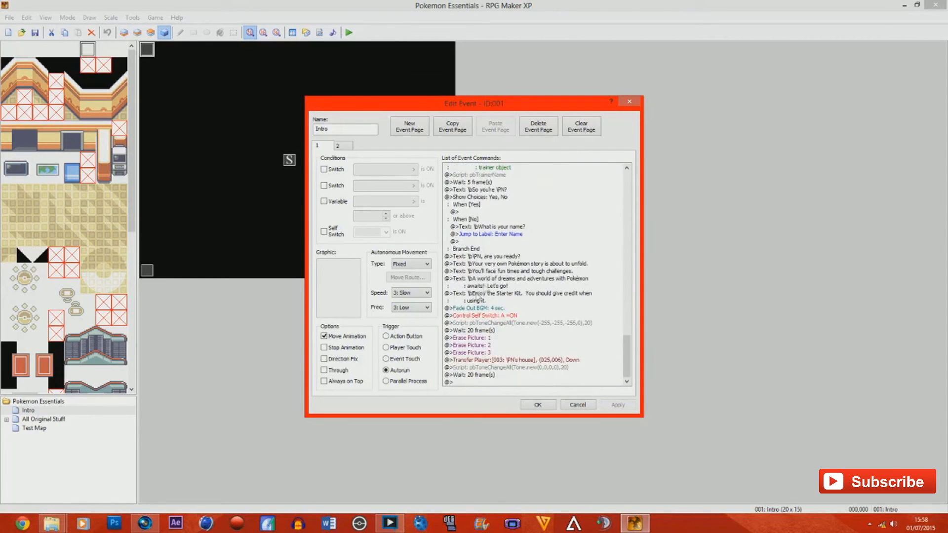
scroll(478, 297, "up", 10)
scroll(489, 276, "up", 8)
left_click(491, 272)
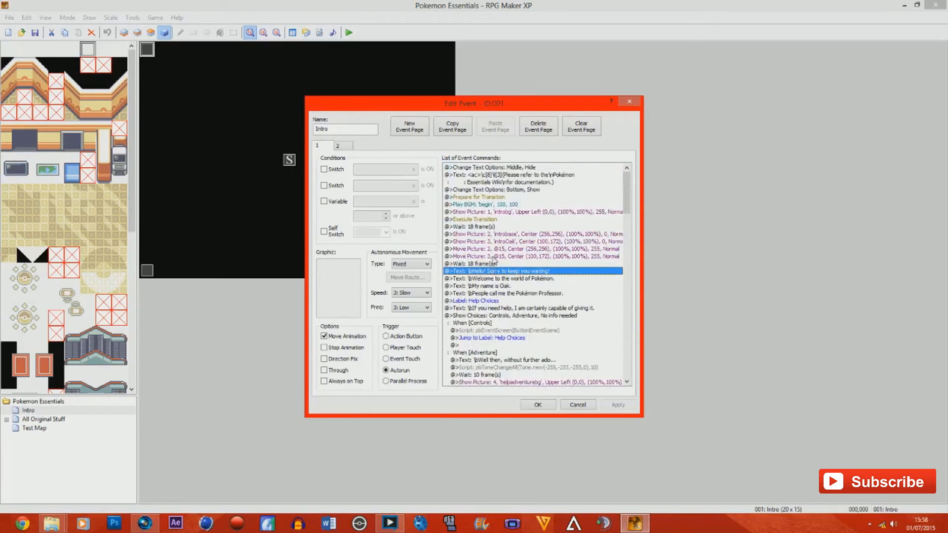
left_click(474, 204)
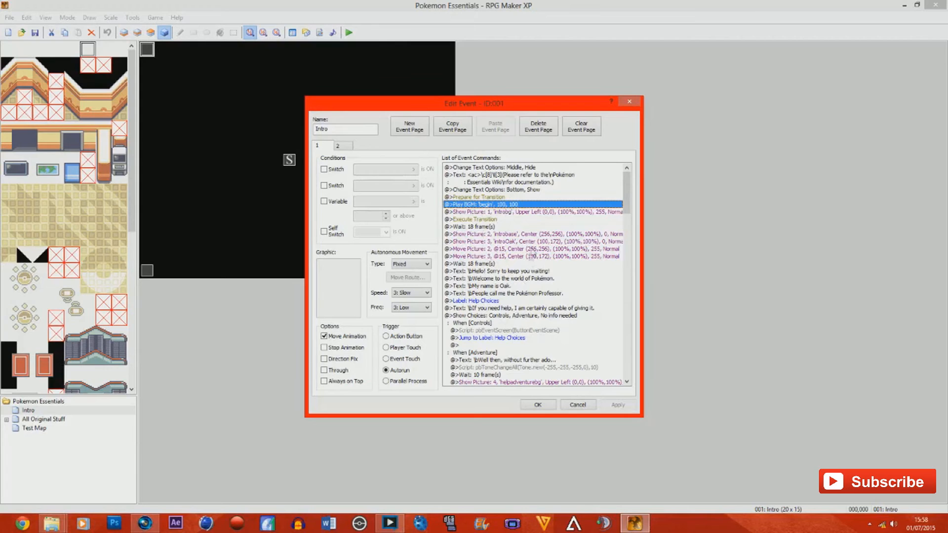
Confirm the Intro event, save the project, playtest a new game up to "My name is Oak." to check Oak's position, and close the game
left_click(547, 405)
left_click(349, 33)
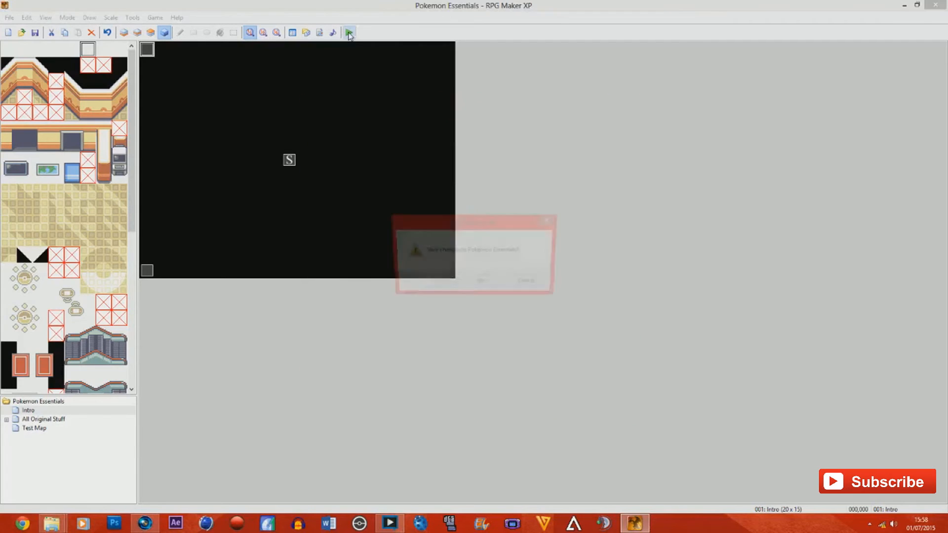
key("Return")
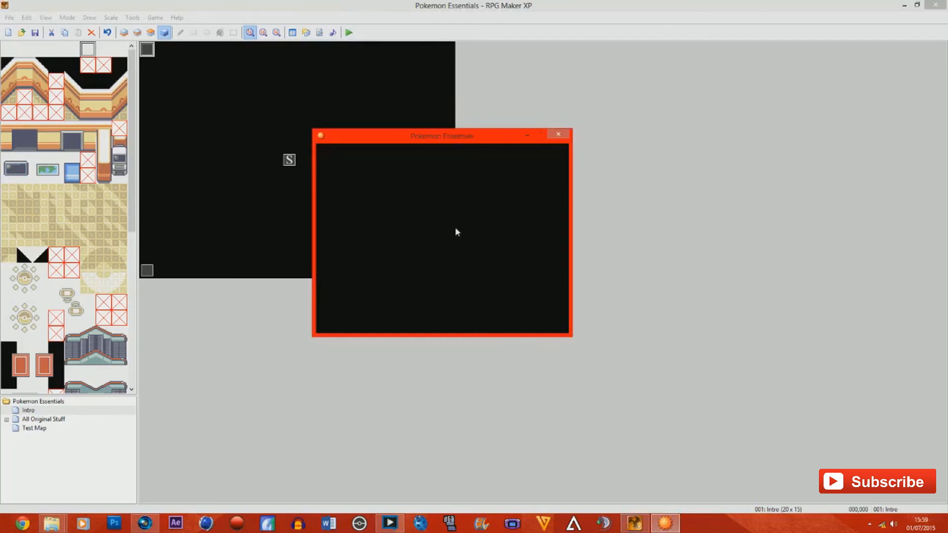
key("Down")
key("Return")
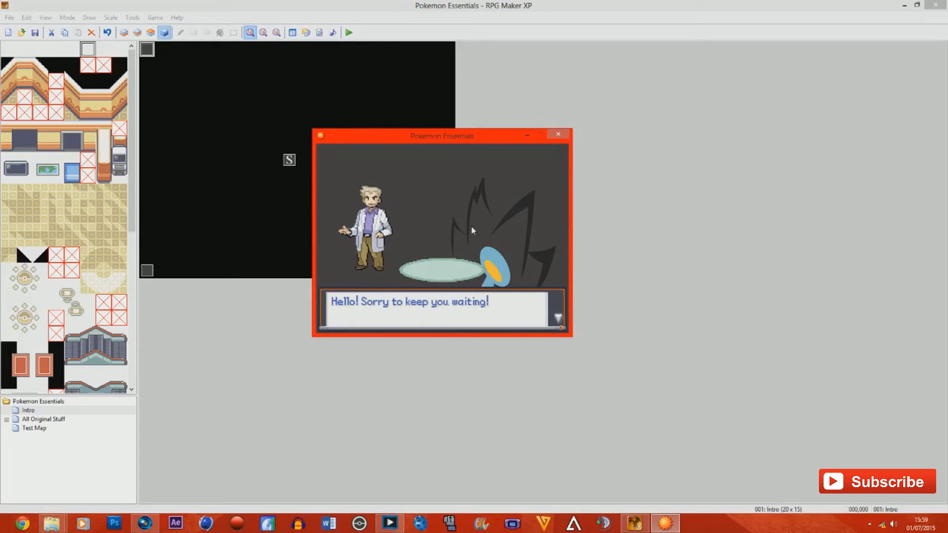
key("Return")
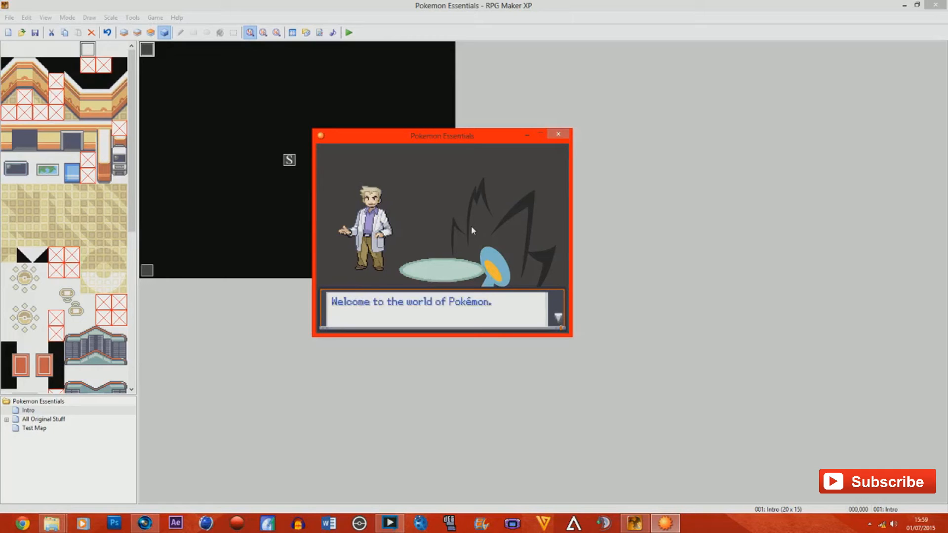
key("Return")
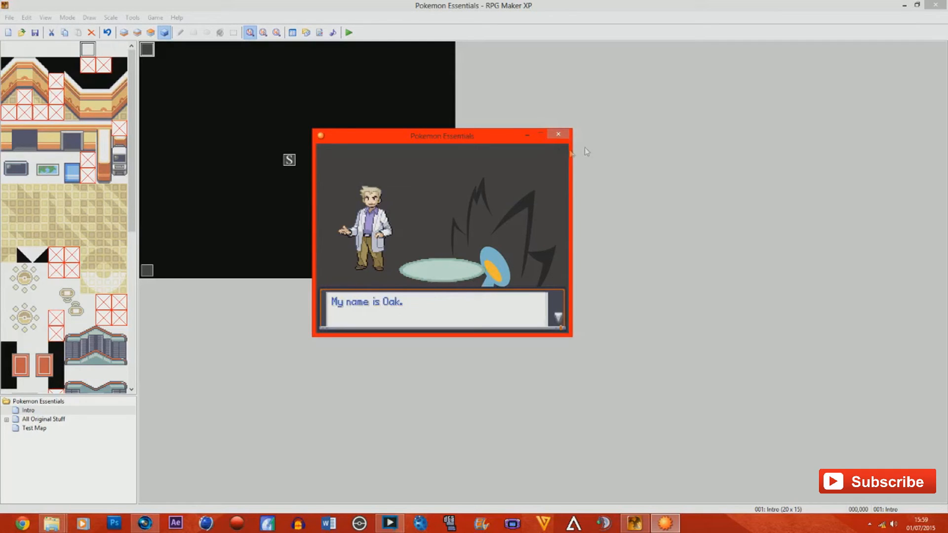
left_click(558, 133)
Reopen the Intro event and locate the introMarill graphic in the project's Graphics/Pictures folder
right_click(155, 56)
left_click(178, 57)
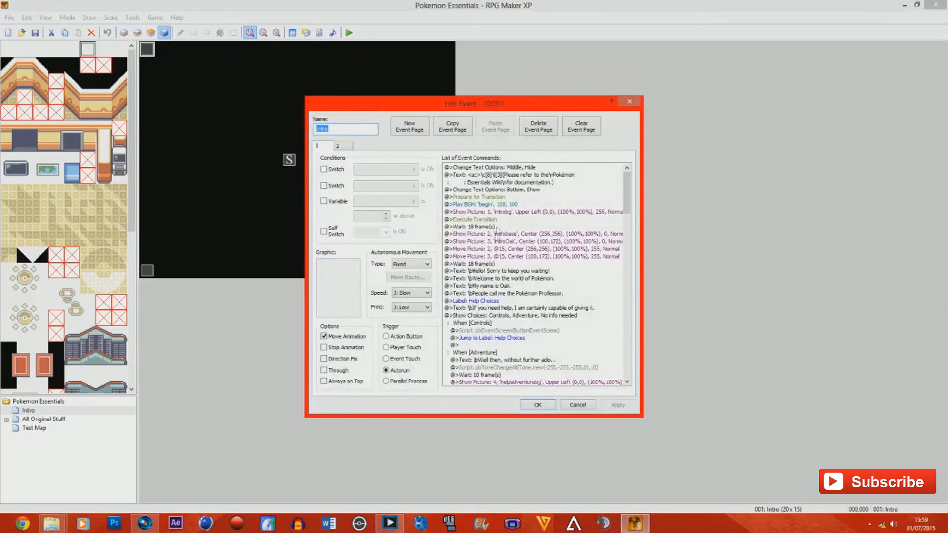
left_click(522, 255)
scroll(522, 252, "down", 4)
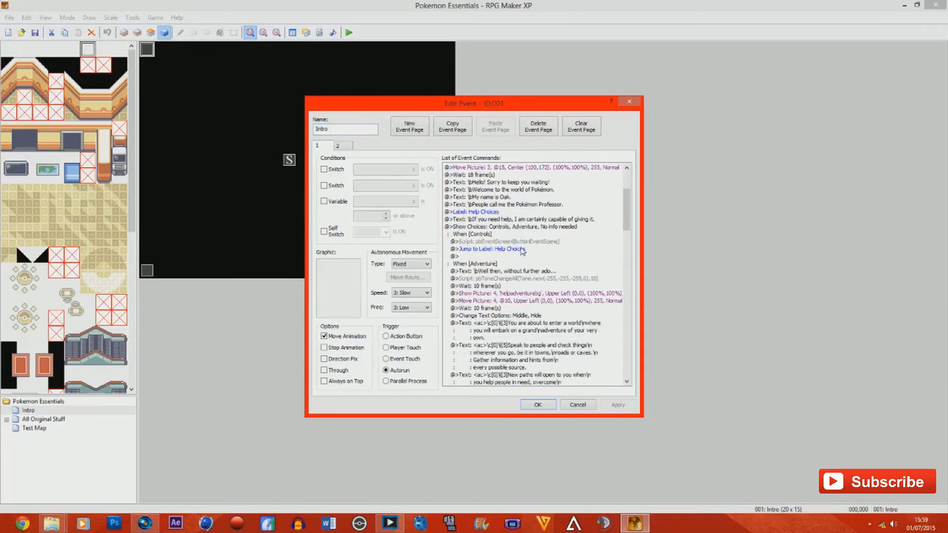
left_click(59, 523)
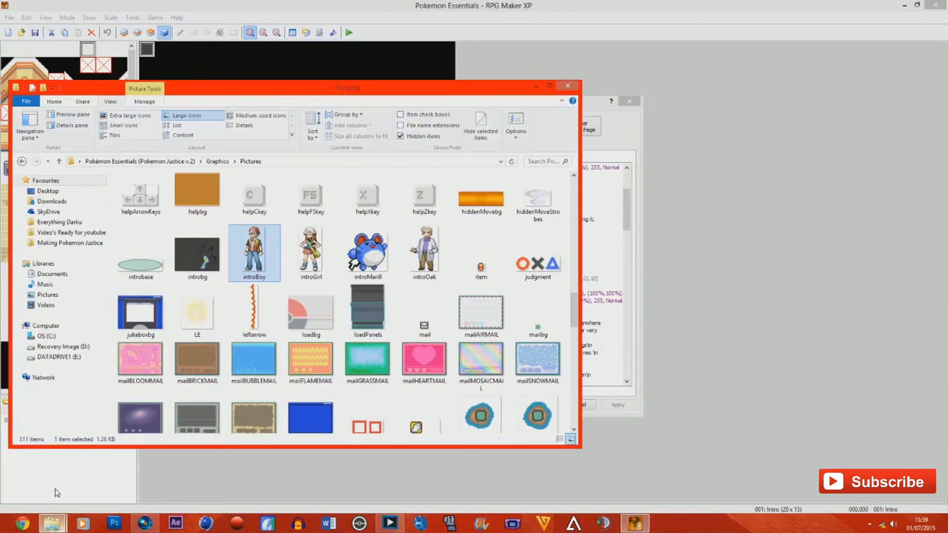
left_click(384, 262)
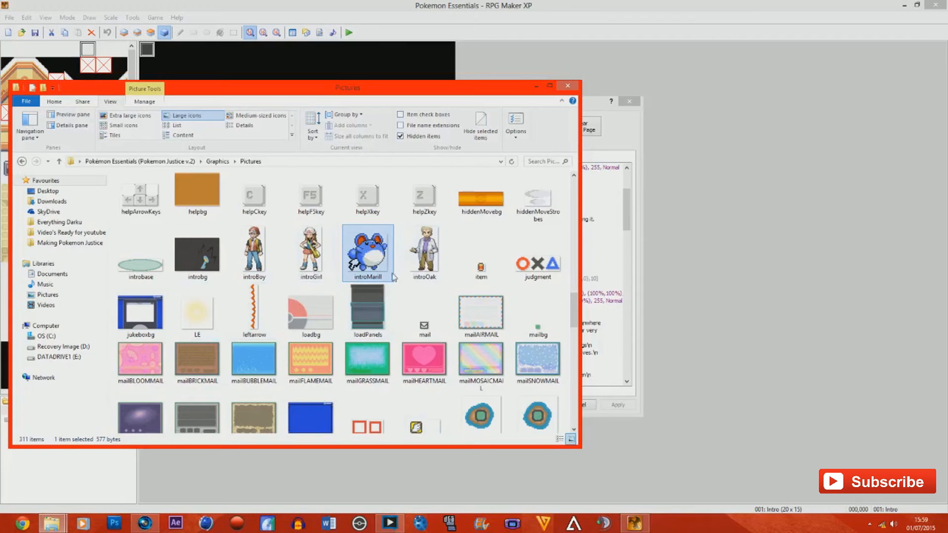
Open the Intro event's introMarill Show Picture command for editing and bring up its graphic selection
left_click(607, 279)
scroll(558, 252, "down", 1)
scroll(616, 220, "up", 2)
left_click_drag(628, 214, 641, 277)
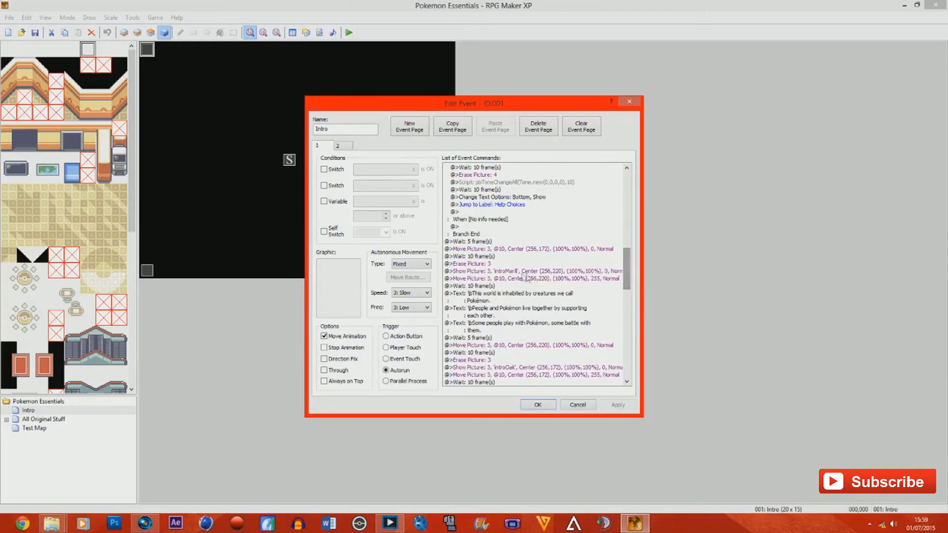
left_click(455, 271)
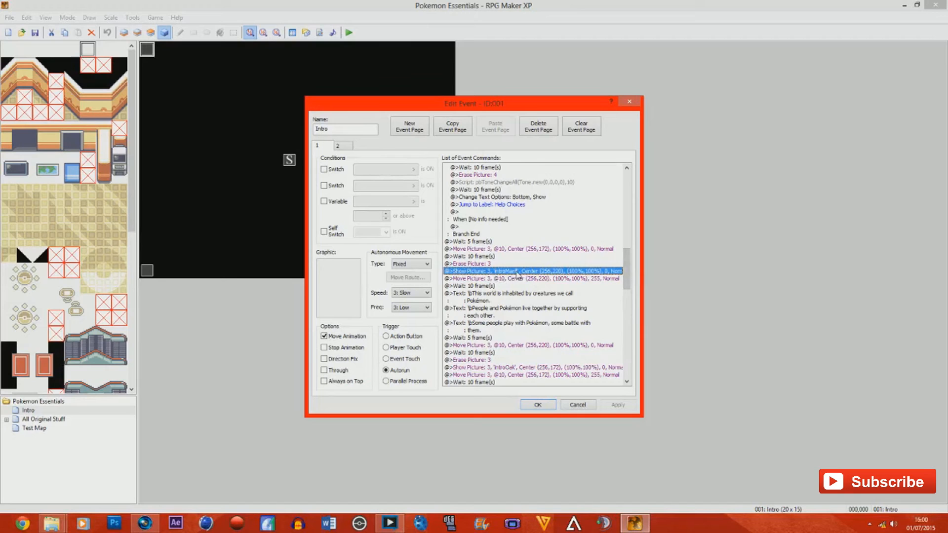
right_click(517, 273)
left_click(528, 290)
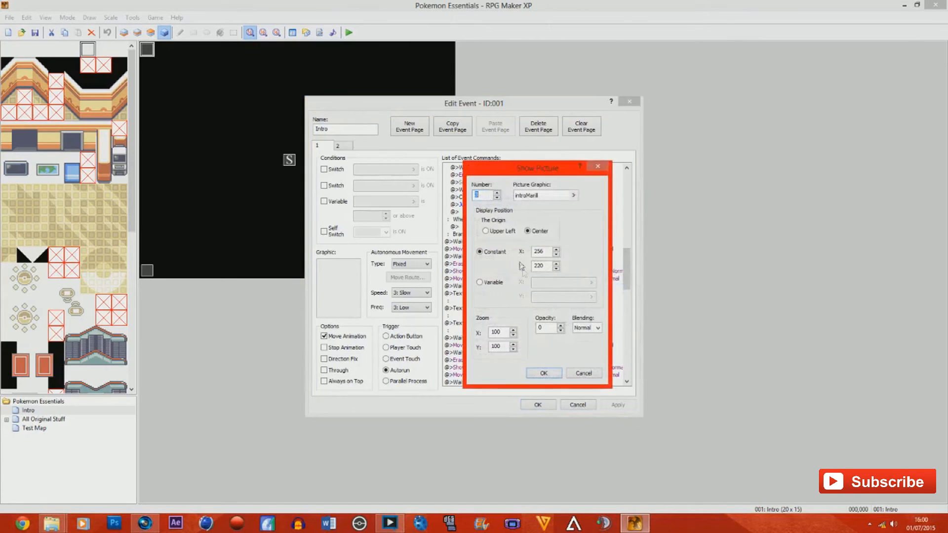
left_click(574, 195)
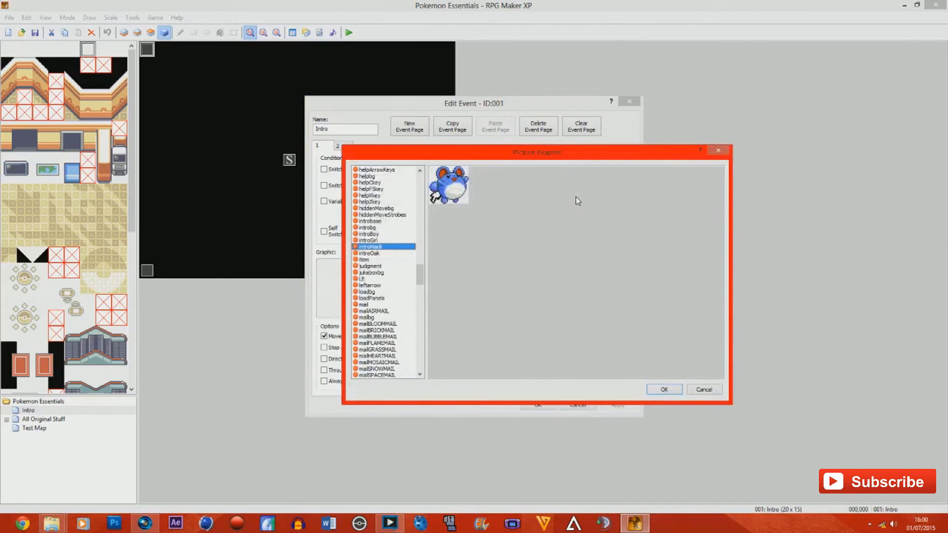
Preview alternative graphics such as introbg and mailBRICKMAIL for the introMarill picture, close the Pictures folder window, and cancel the Show Picture edit
left_click(374, 228)
left_click(380, 203)
left_click(383, 184)
left_click(375, 228)
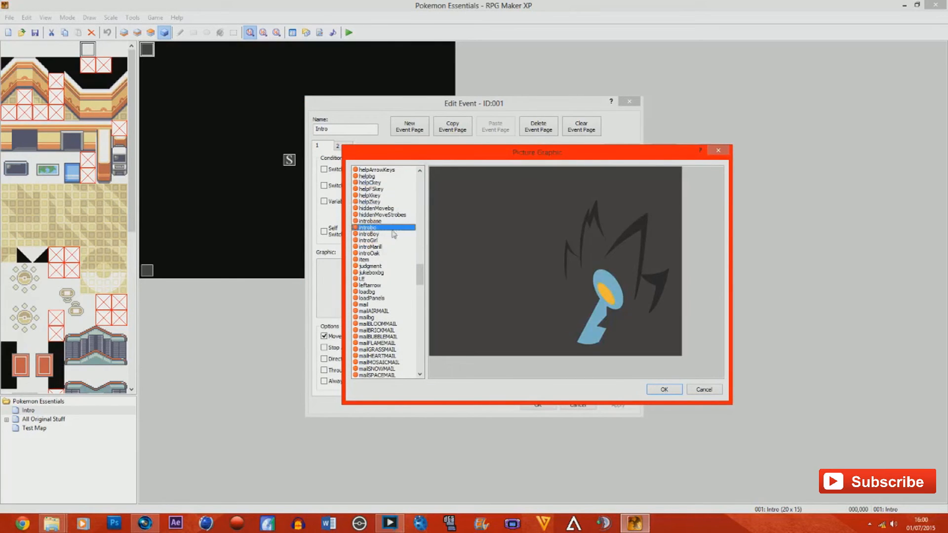
left_click(56, 523)
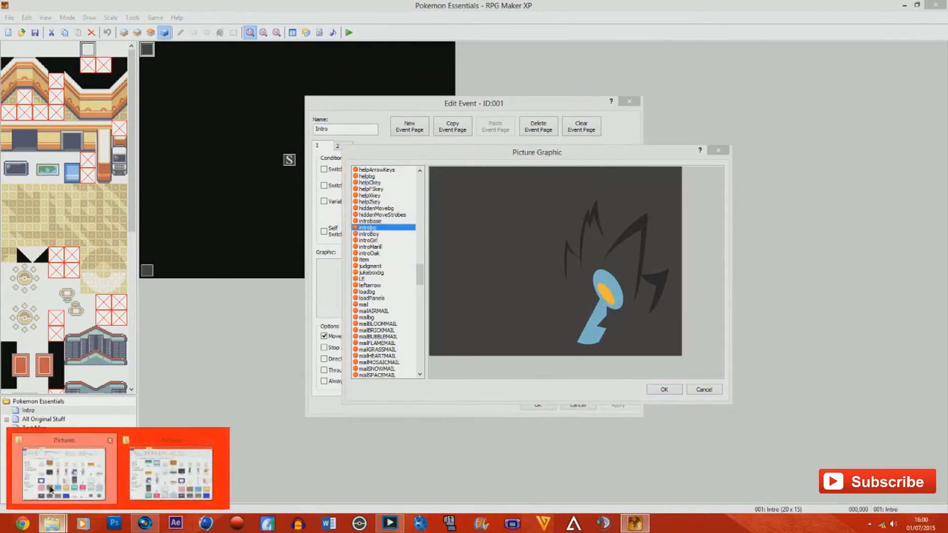
left_click(51, 490)
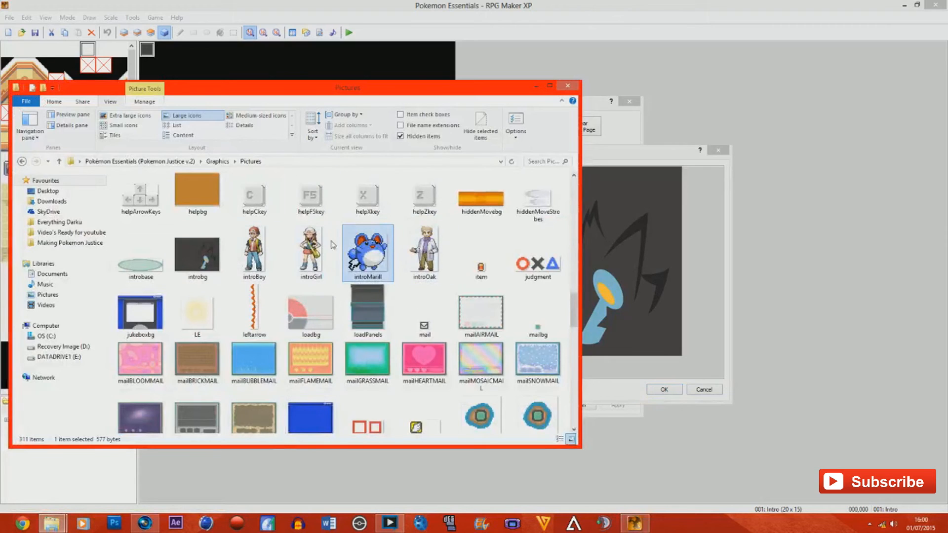
left_click(568, 86)
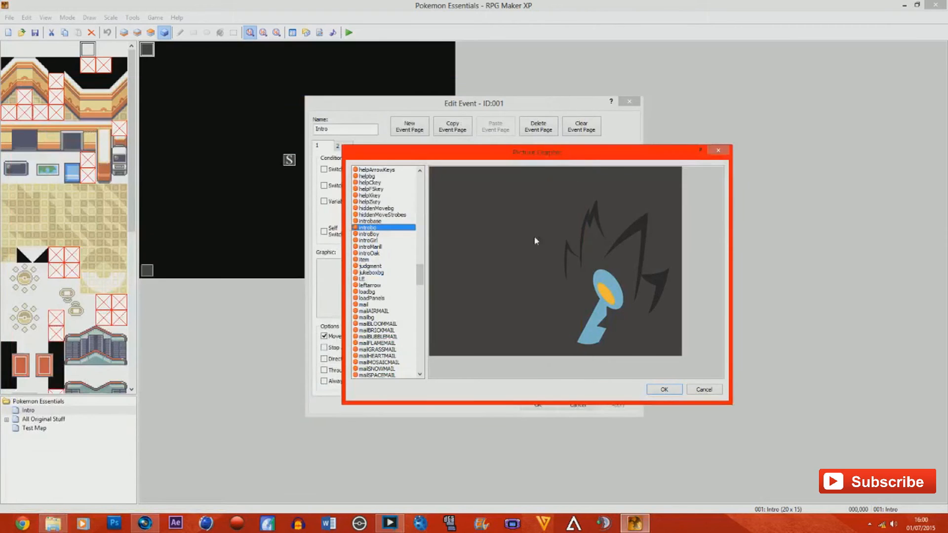
left_click(370, 273)
left_click(371, 298)
left_click(376, 329)
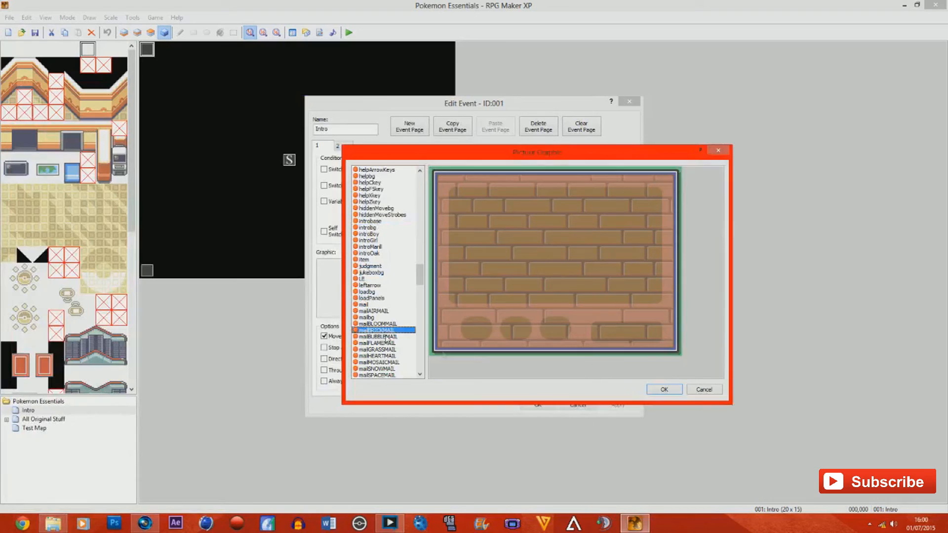
left_click(665, 389)
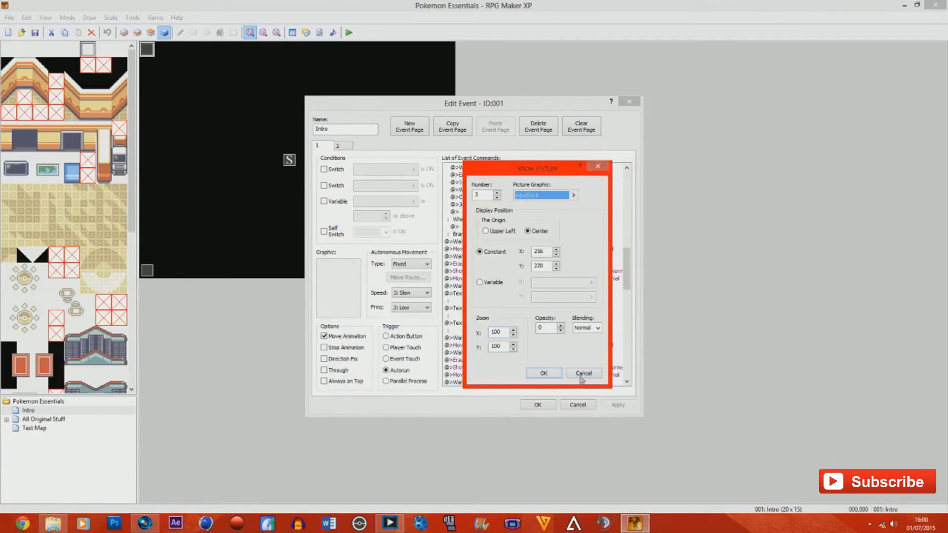
left_click(581, 374)
Examine the Intro event's full command list, from the opening picture and help commands through to the player transfer
scroll(553, 276, "down", 6)
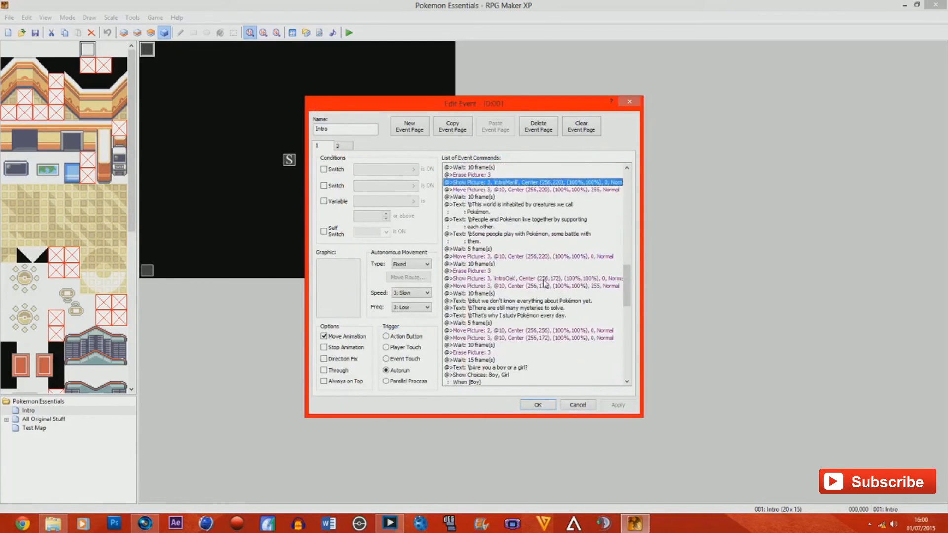
scroll(543, 280, "down", 10)
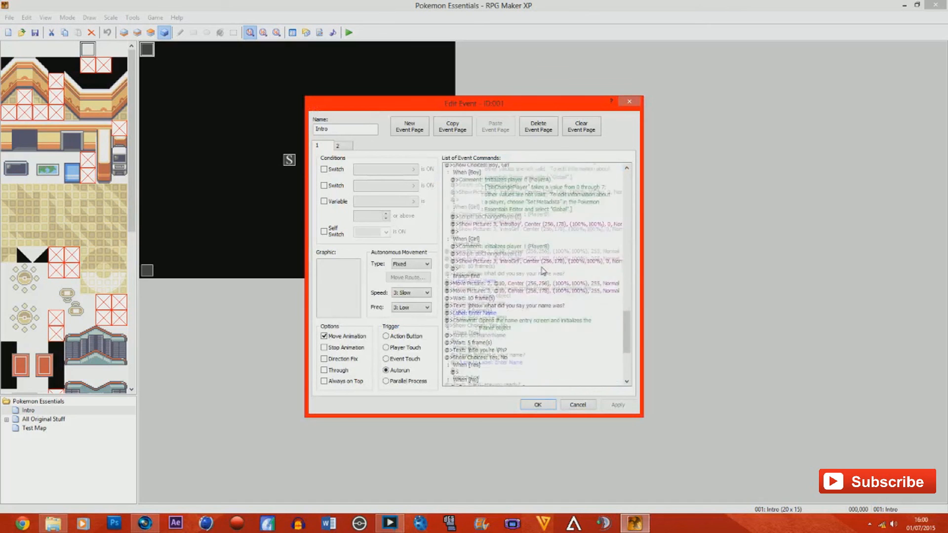
scroll(543, 268, "down", 4)
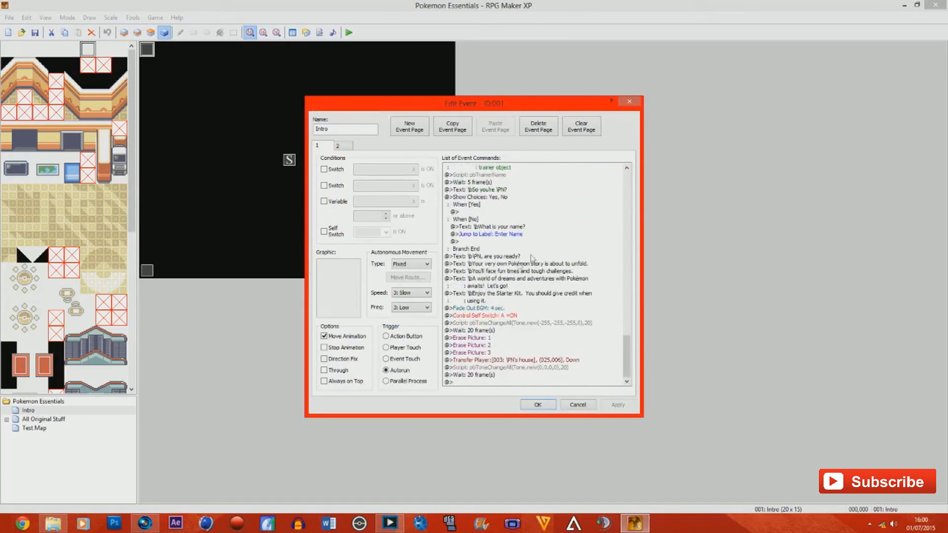
scroll(492, 269, "up", 15)
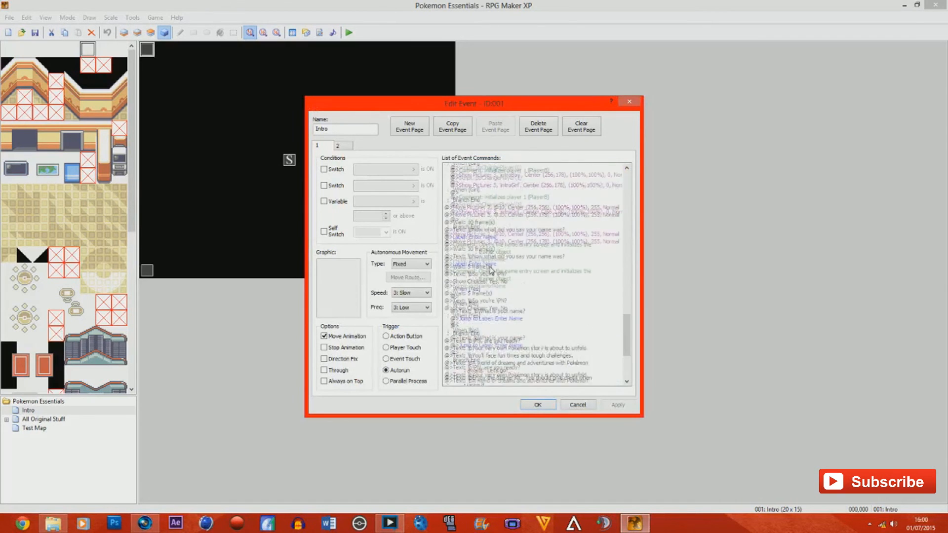
scroll(488, 267, "up", 15)
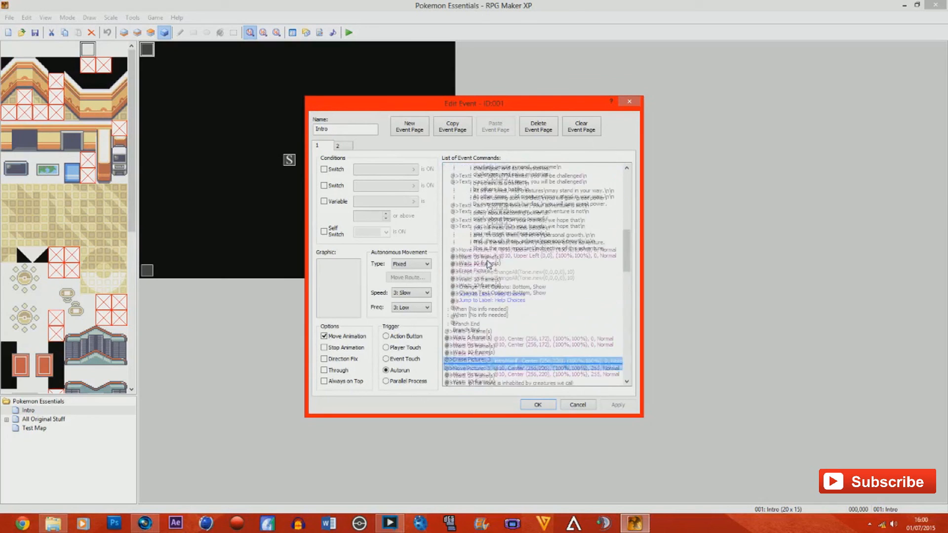
scroll(481, 251, "up", 3)
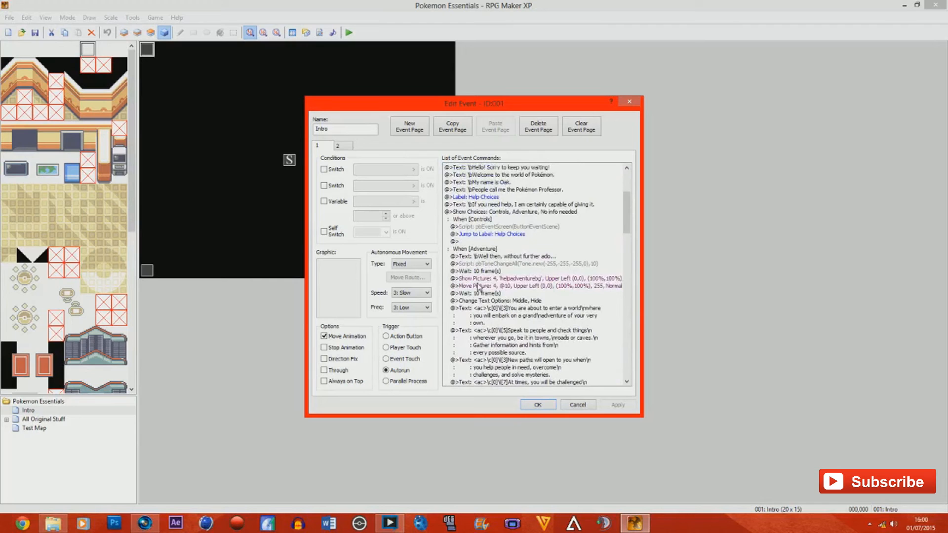
scroll(477, 286, "up", 5)
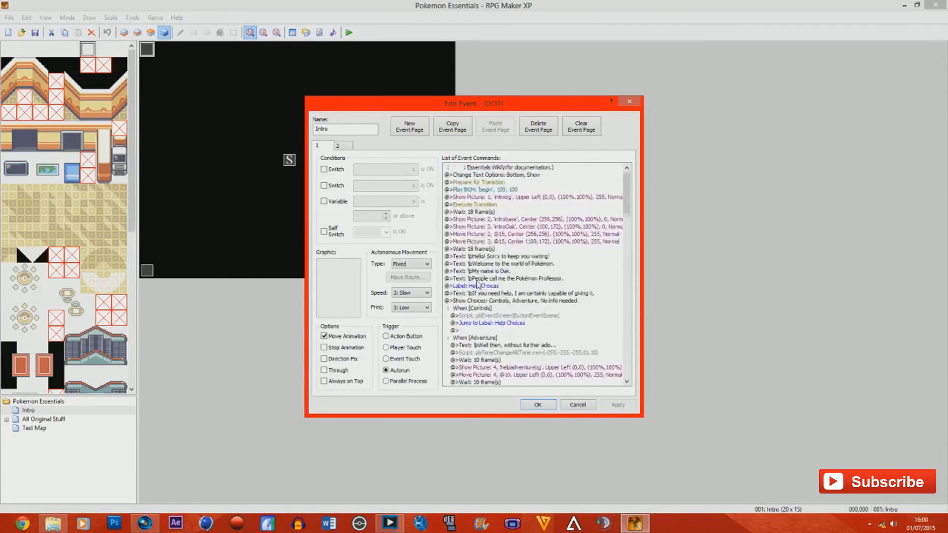
scroll(490, 265, "down", 18)
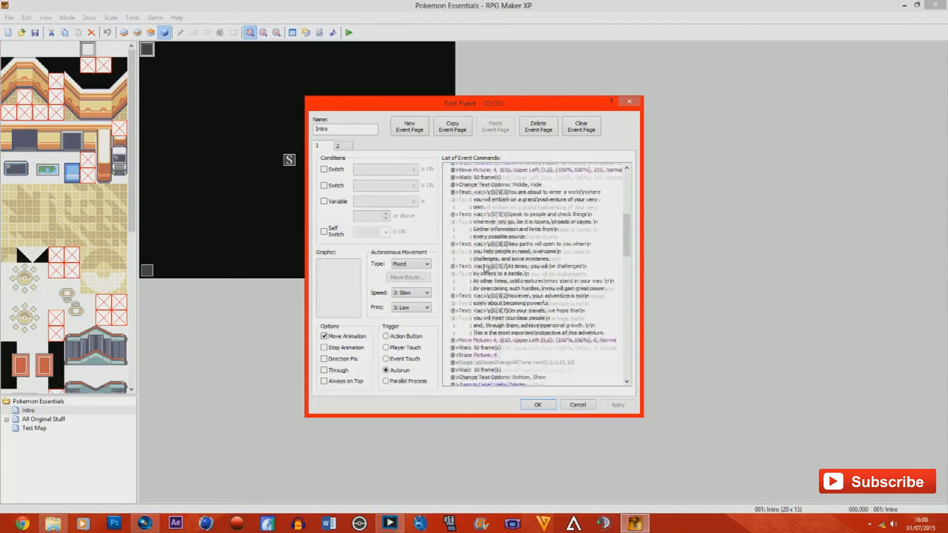
scroll(484, 271, "down", 10)
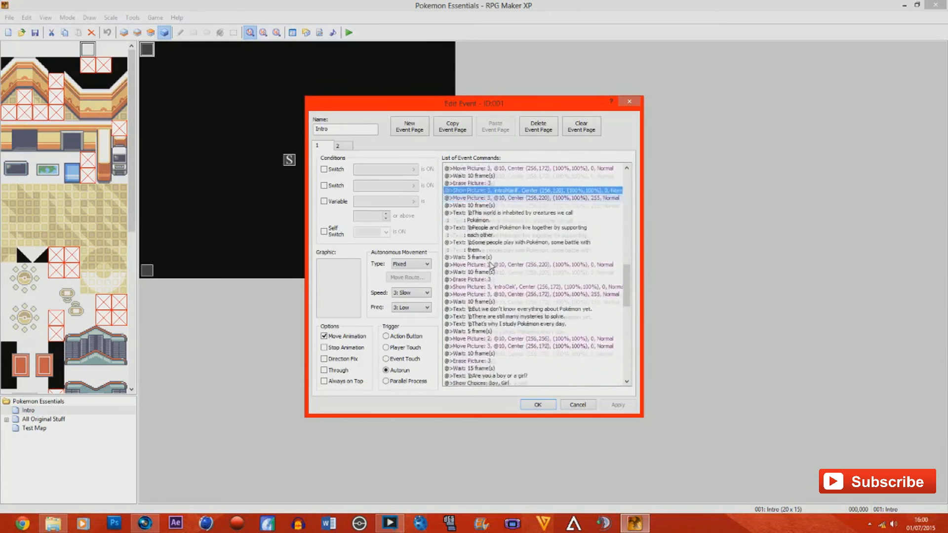
Inspect the options for a new Show Choices command at the boy-or-girl question and back out without inserting it
left_click(470, 234)
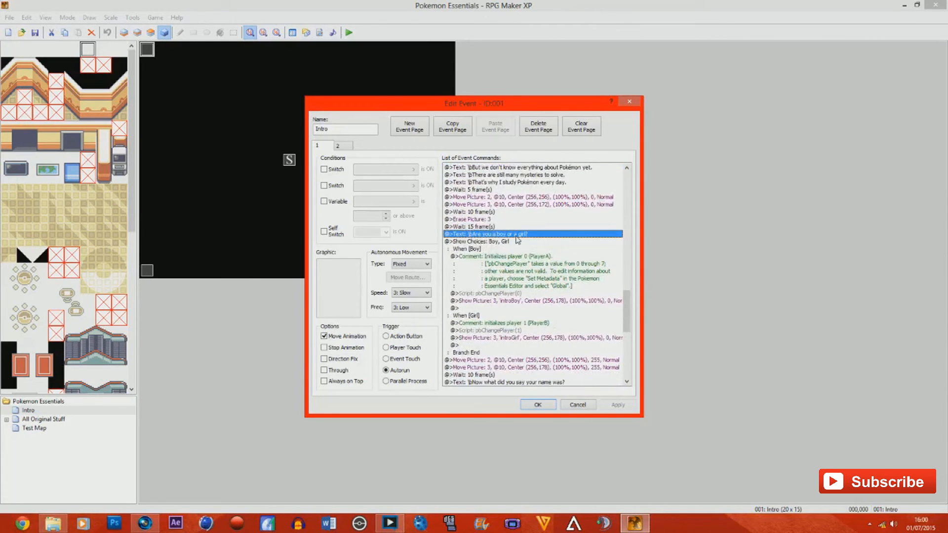
left_click(494, 242)
right_click(492, 245)
left_click(465, 242)
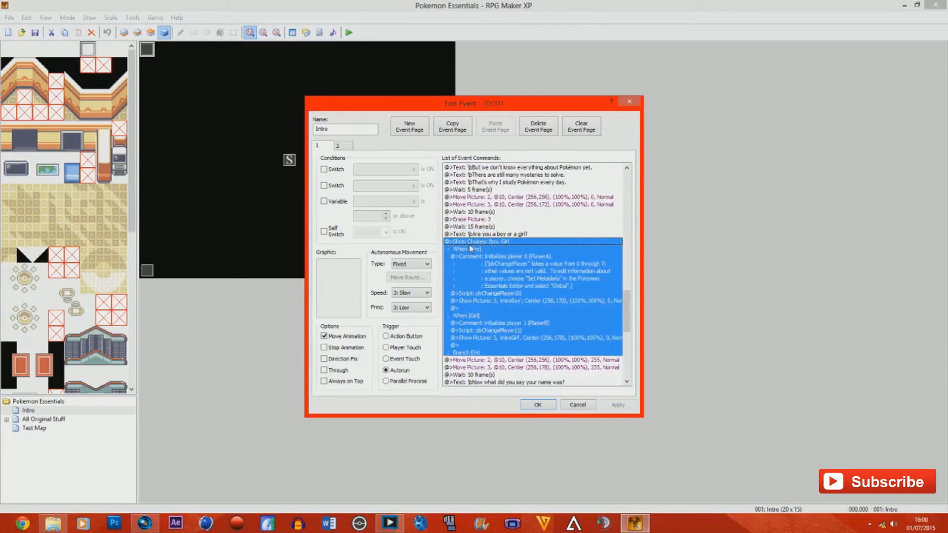
right_click(473, 247)
left_click(498, 252)
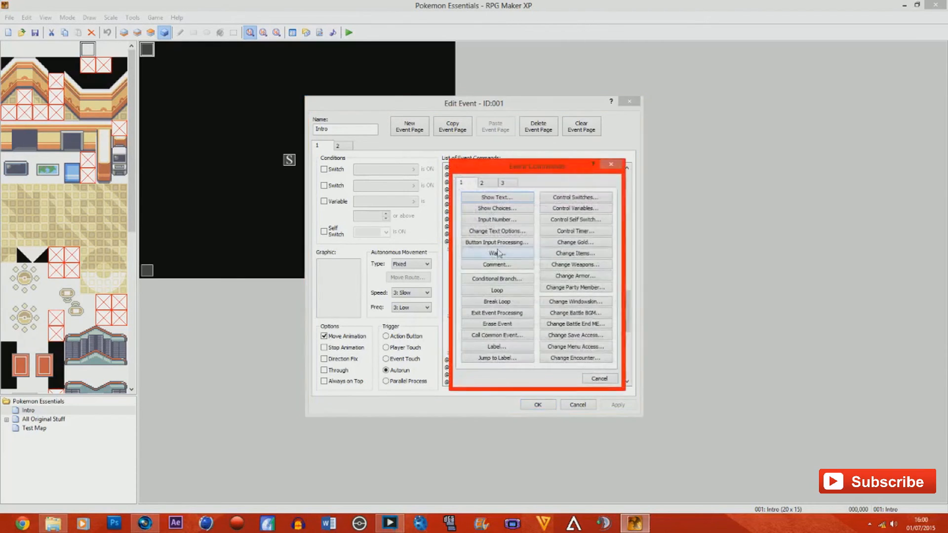
left_click(492, 209)
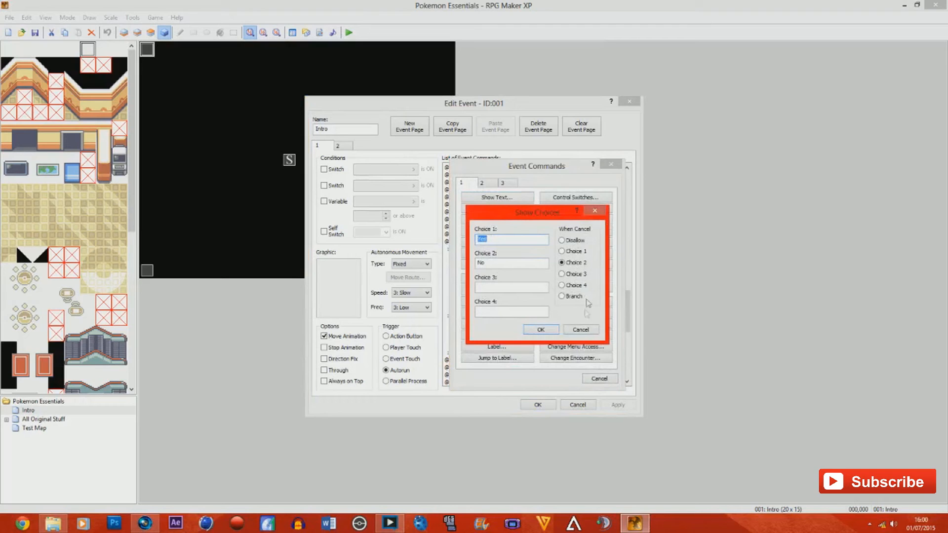
left_click(579, 329)
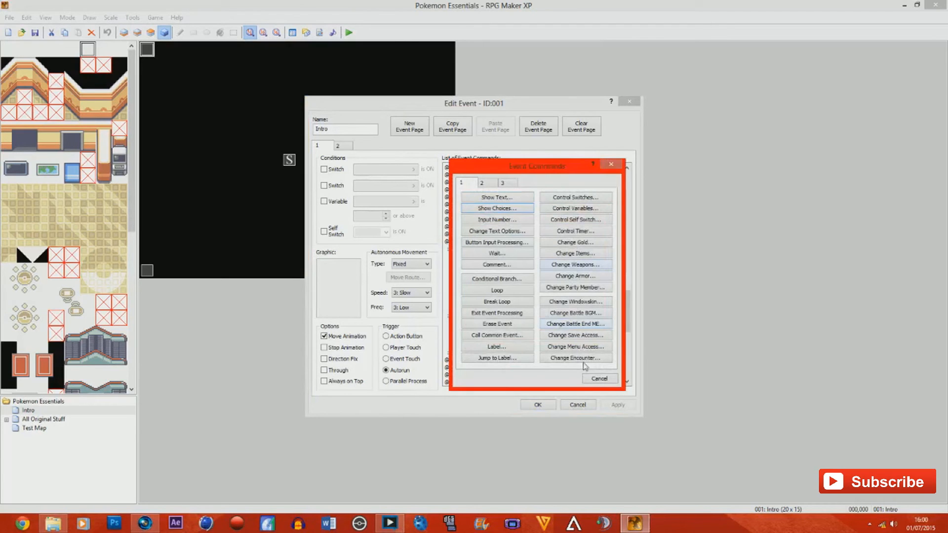
left_click(594, 379)
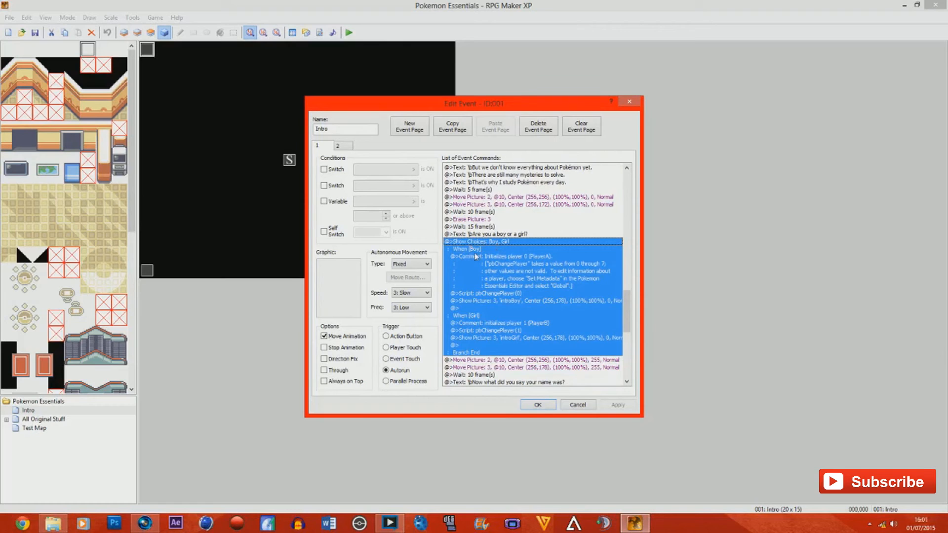
Examine the comment, pbChangePlayer script and Show Picture commands inside the Boy and Girl choice branches
left_click(475, 255)
left_click(492, 262)
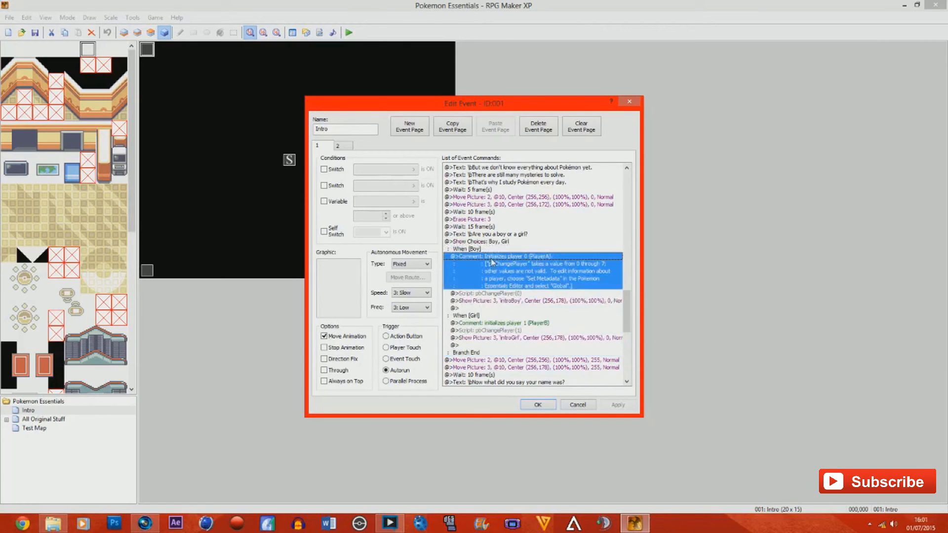
scroll(492, 262, "down", 1)
left_click(494, 273)
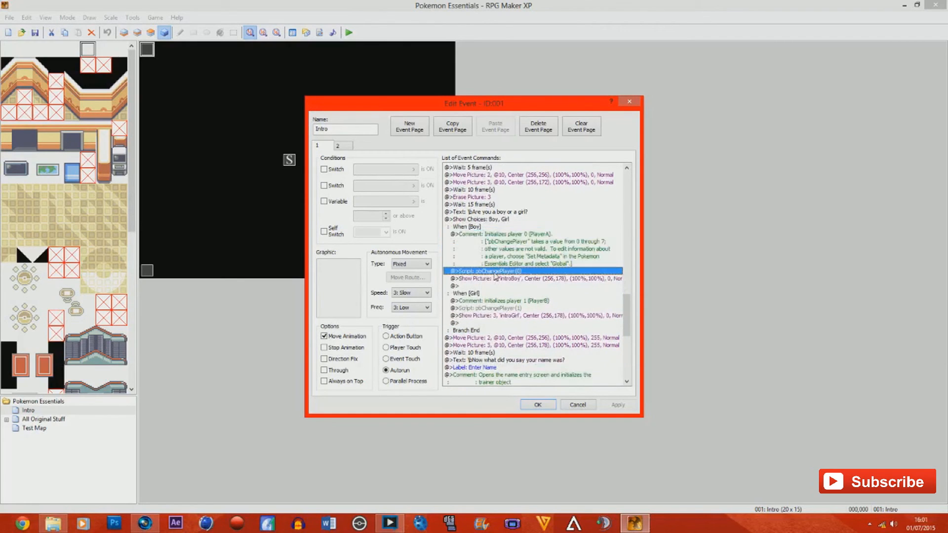
left_click(491, 280)
scroll(492, 284, "down", 2)
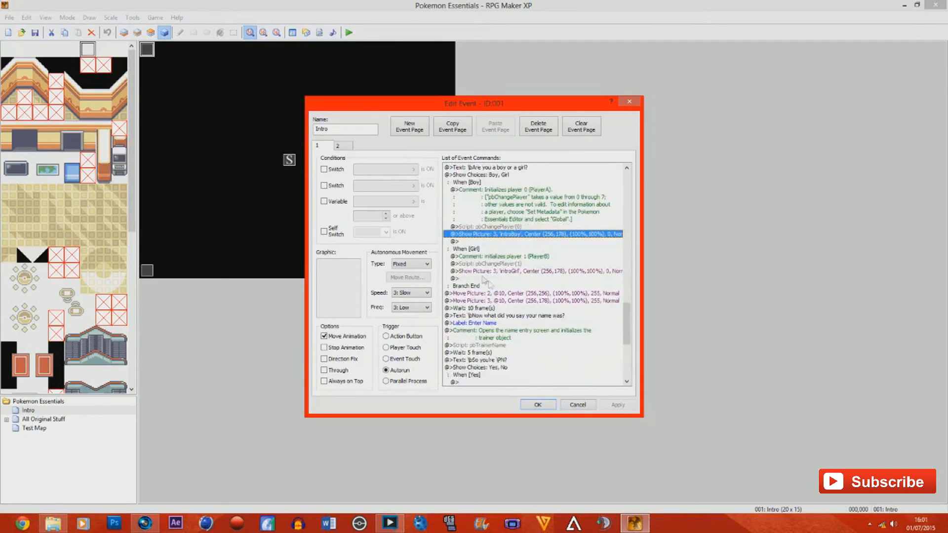
left_click(470, 242)
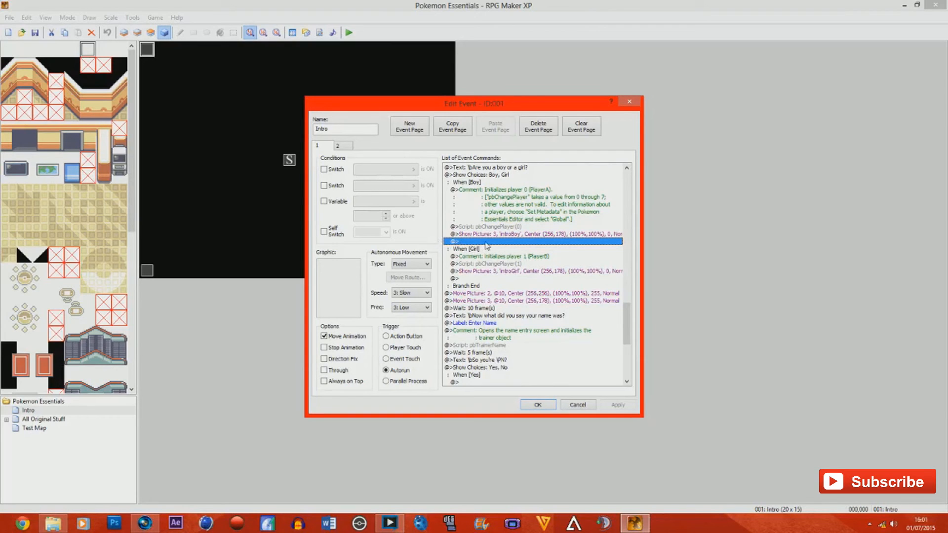
scroll(487, 246, "down", 1)
left_click(472, 227)
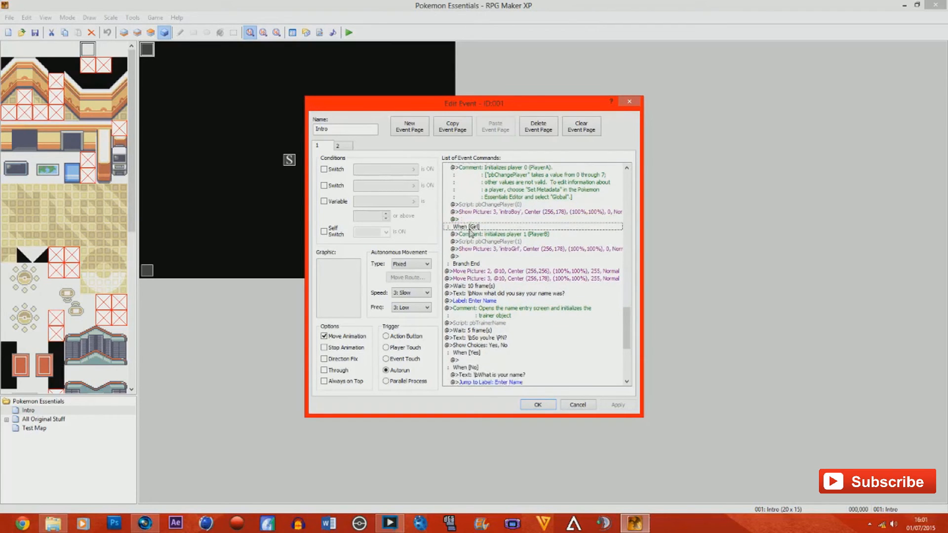
left_click(480, 234)
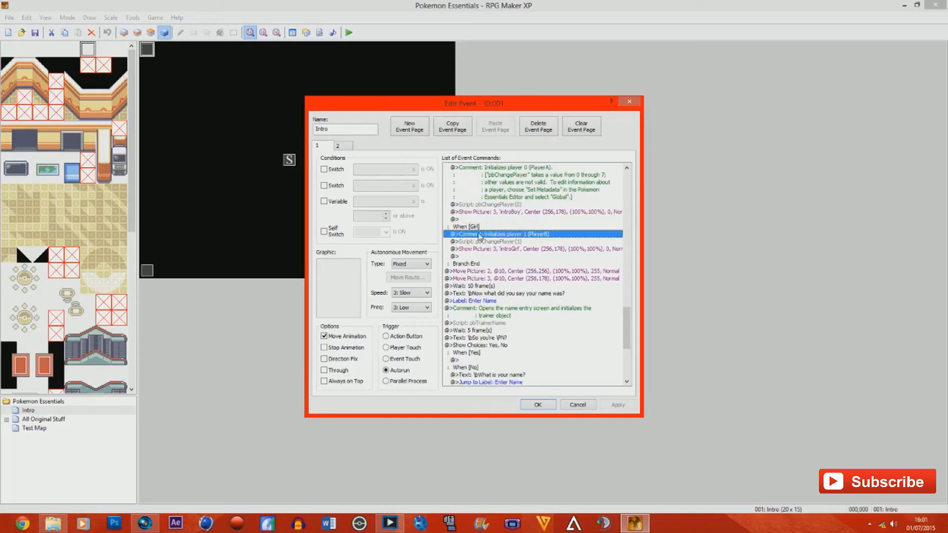
left_click(482, 242)
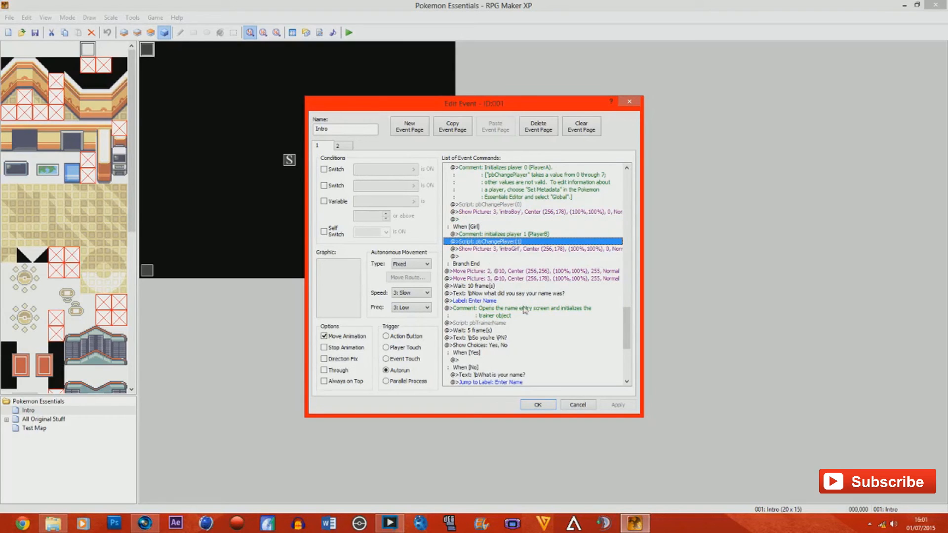
Check the Intro event's second page and return to its first page
left_click(341, 147)
left_click(332, 146)
left_click(352, 147)
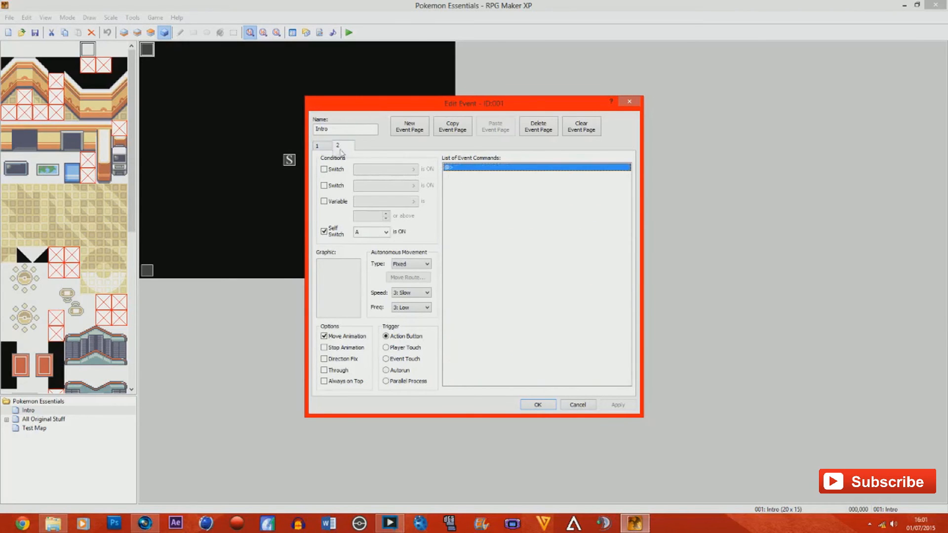
left_click(324, 147)
Set the Transfer Player destination near the end of the Intro event to Test Map at (011,010), between the three flowers
scroll(530, 326, "down", 4)
scroll(530, 326, "down", 15)
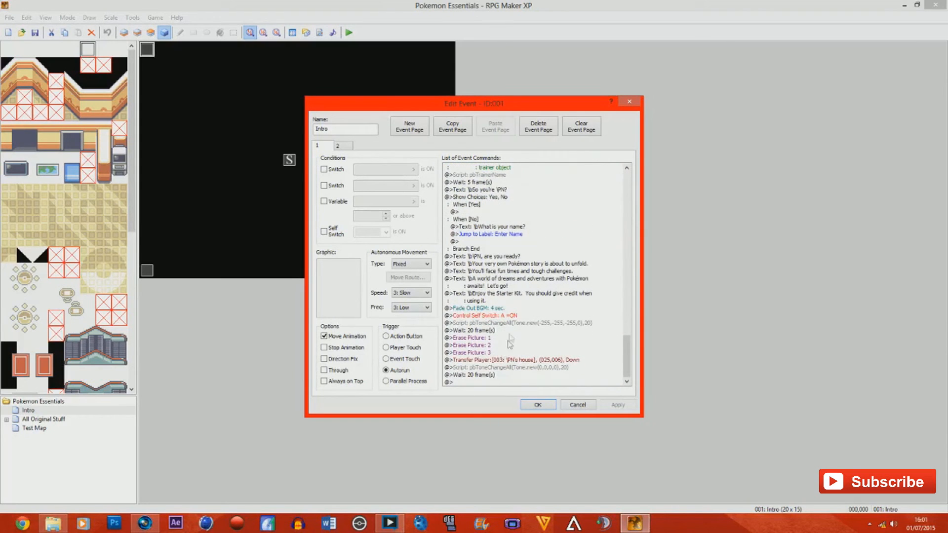
left_click(488, 362)
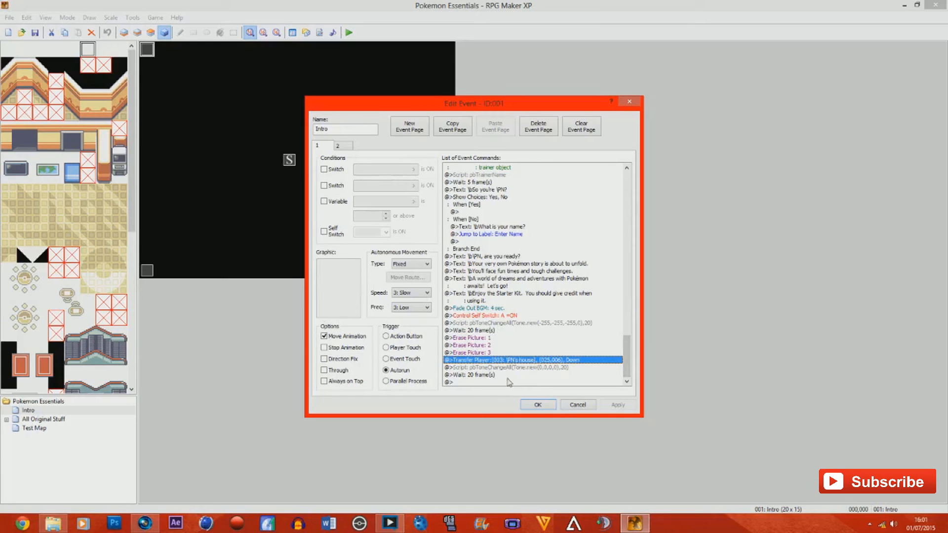
right_click(555, 364)
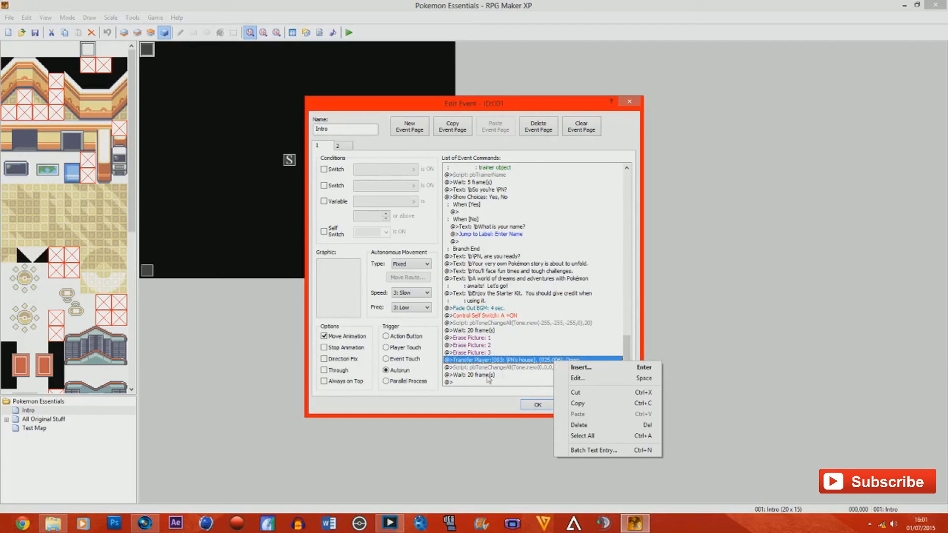
right_click(515, 362)
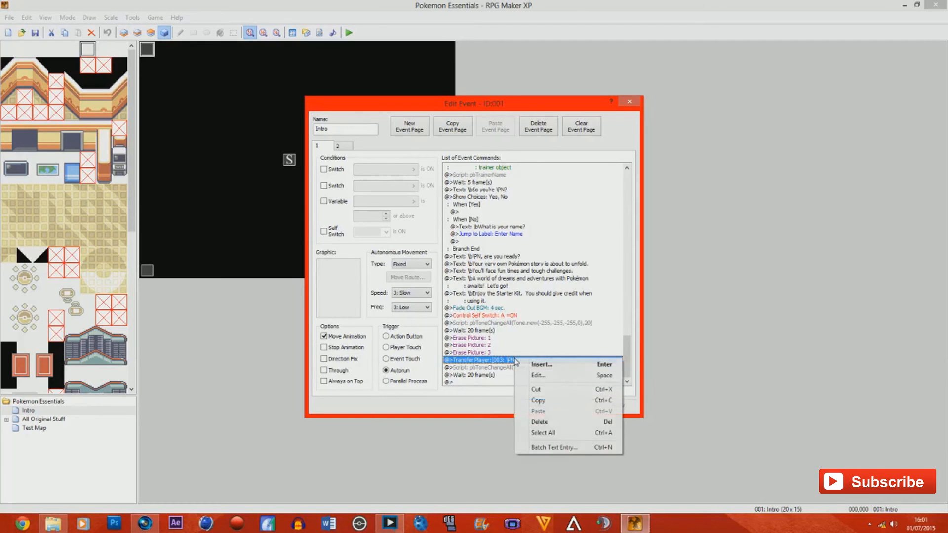
left_click(538, 376)
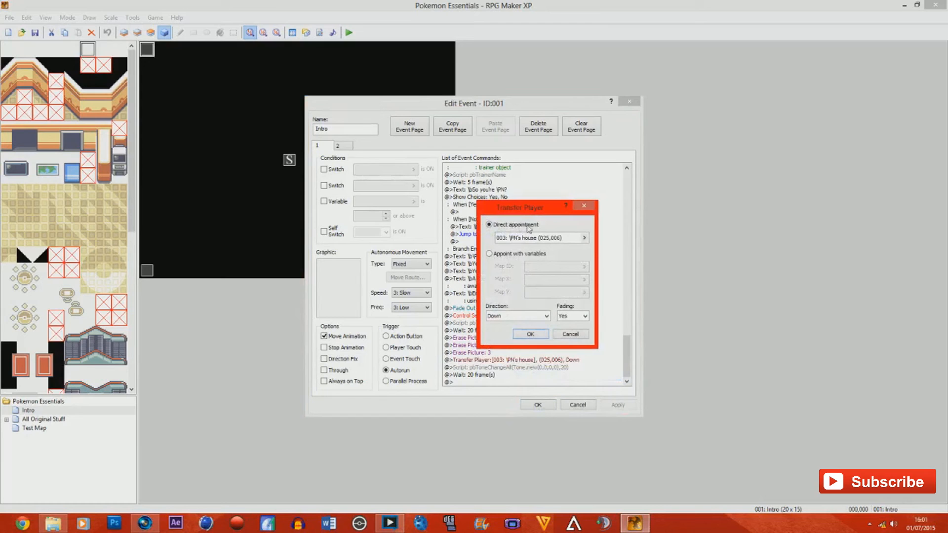
left_click(584, 238)
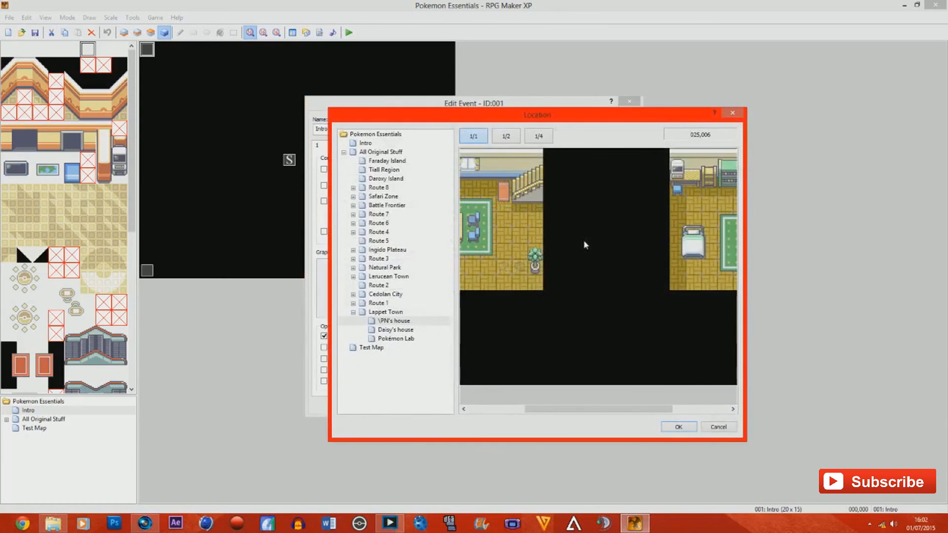
left_click(344, 152)
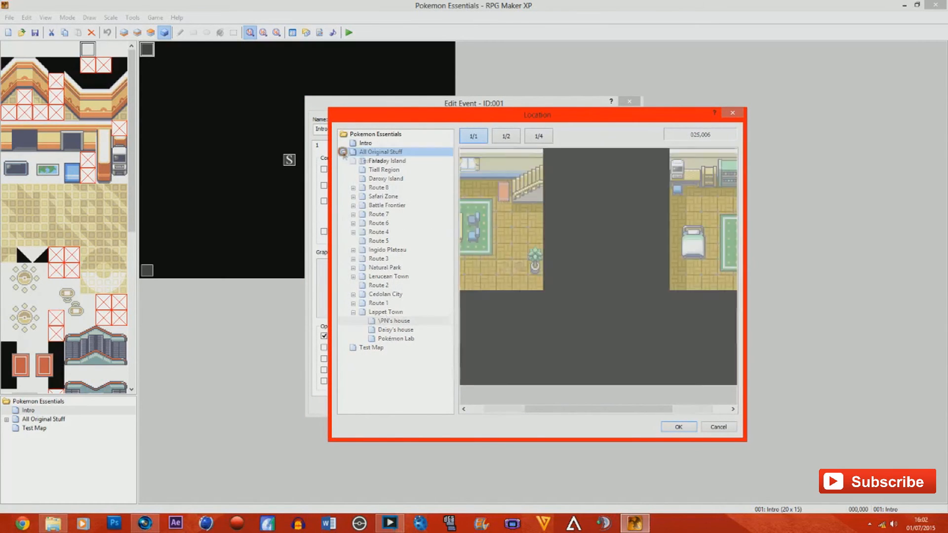
left_click(369, 161)
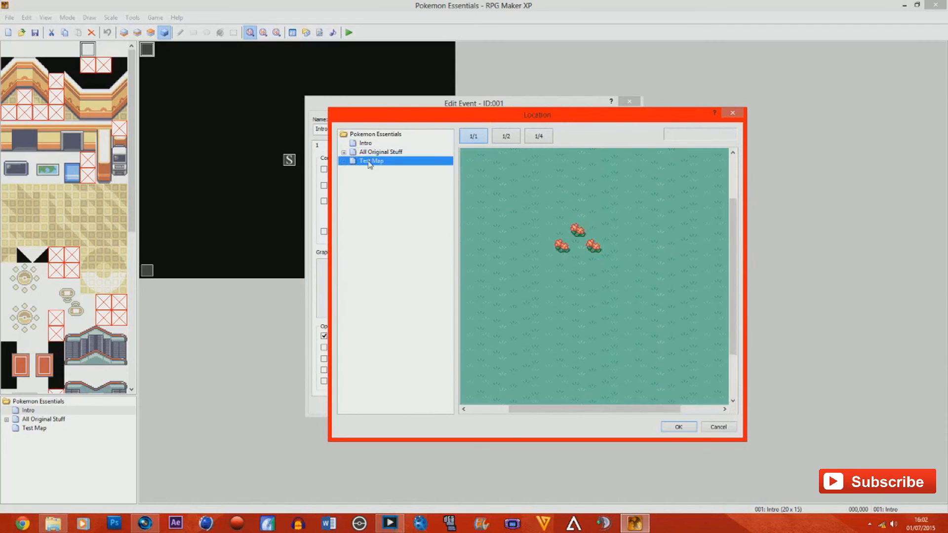
left_click(579, 247)
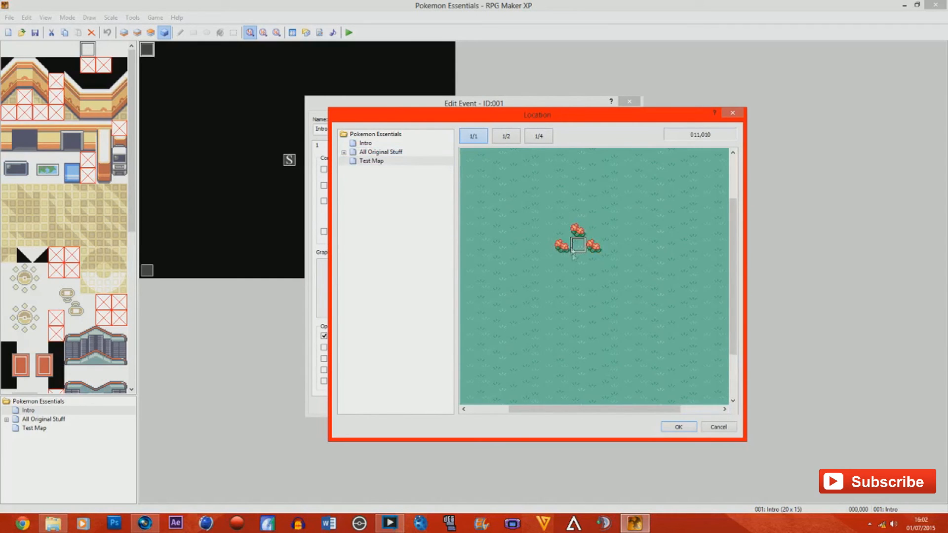
left_click(685, 430)
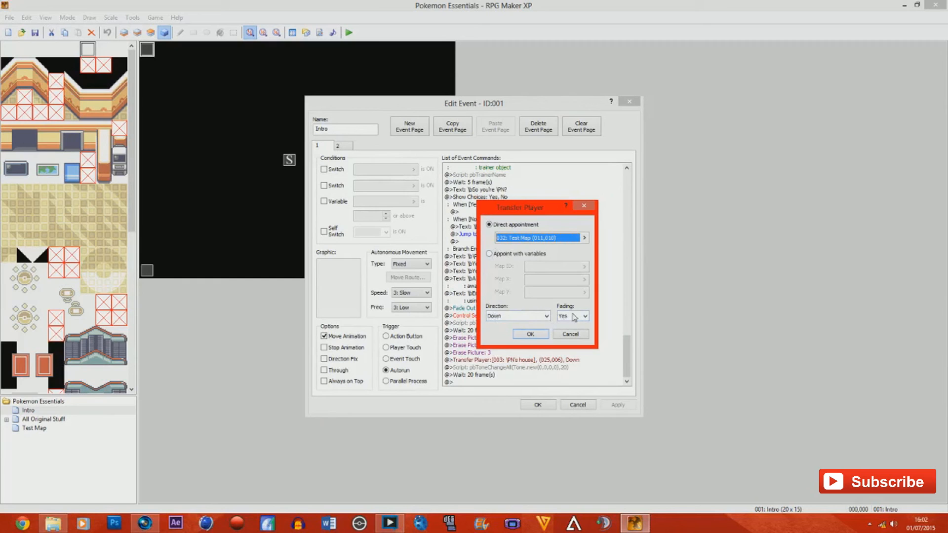
left_click(546, 336)
Review the tone-change script and wait command after the player transfer, plus the name-entry commands earlier in the list
left_click(492, 368)
left_click(491, 376)
key("Up")
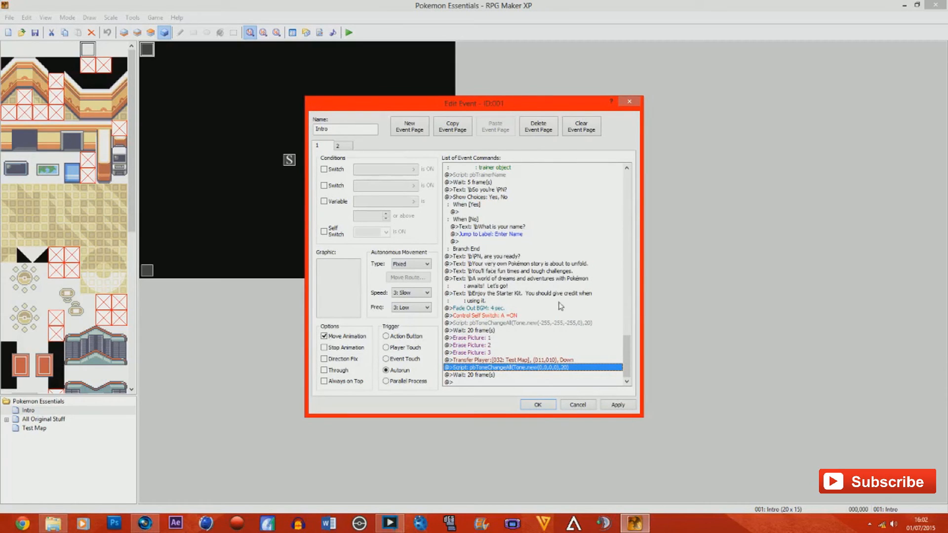
scroll(525, 365, "up", 5)
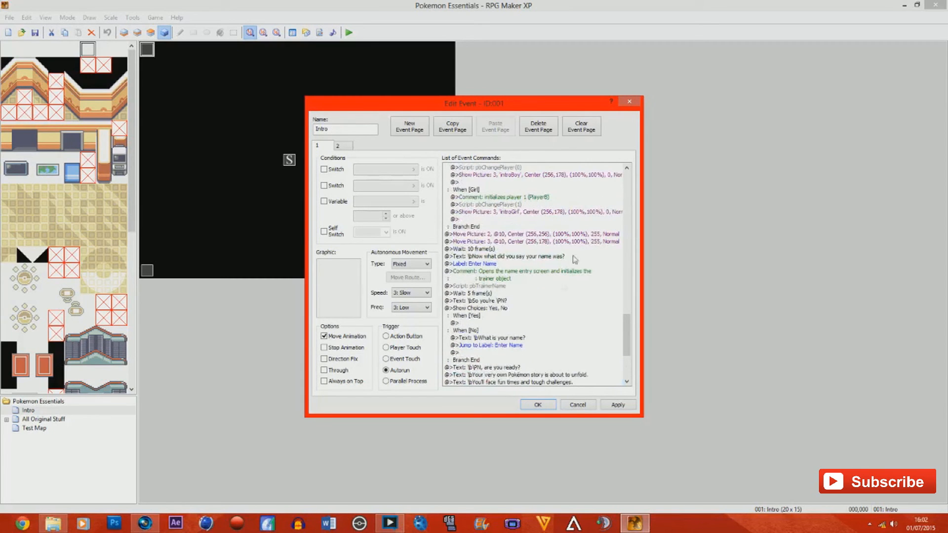
Check the gender choice, name-entry and player transfer commands once more, and accept the Intro event's changes
scroll(572, 262, "up", 1)
scroll(535, 330, "up", 8)
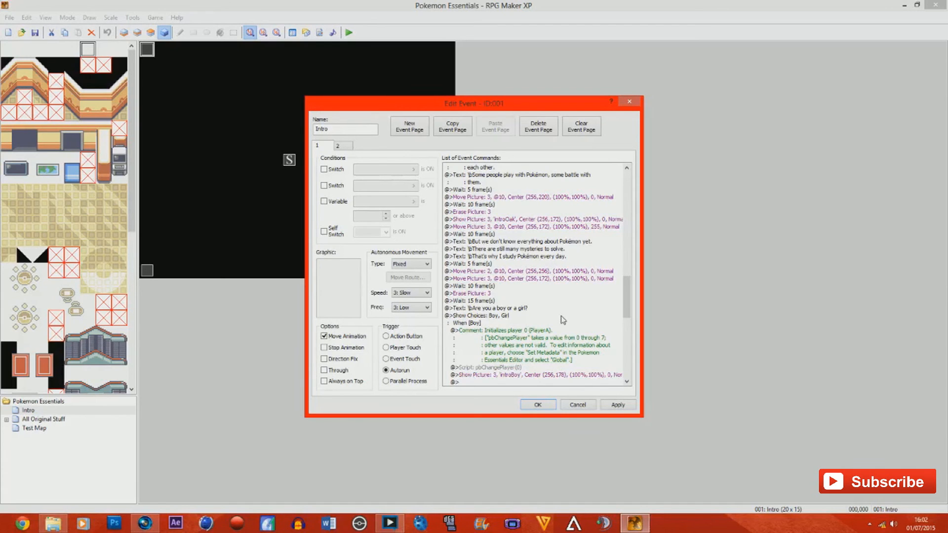
scroll(562, 320, "down", 10)
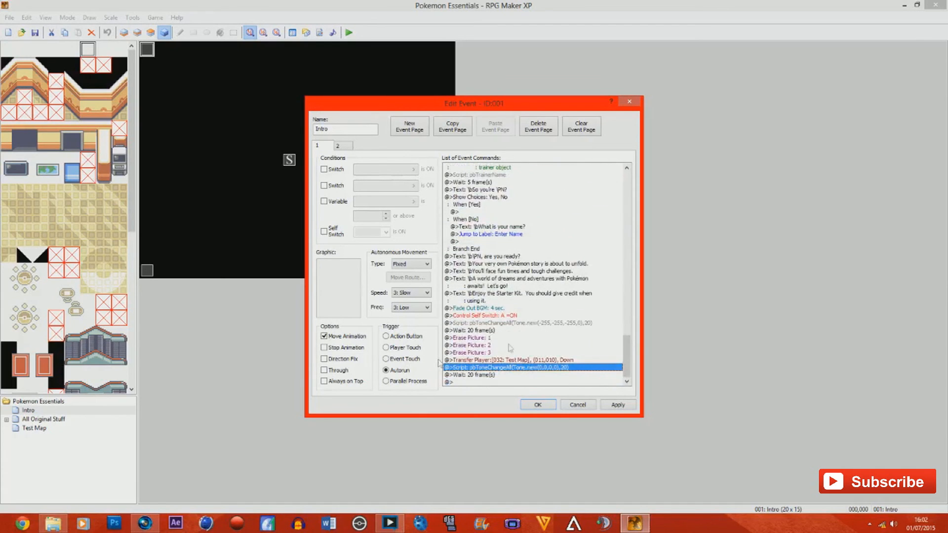
left_click(538, 404)
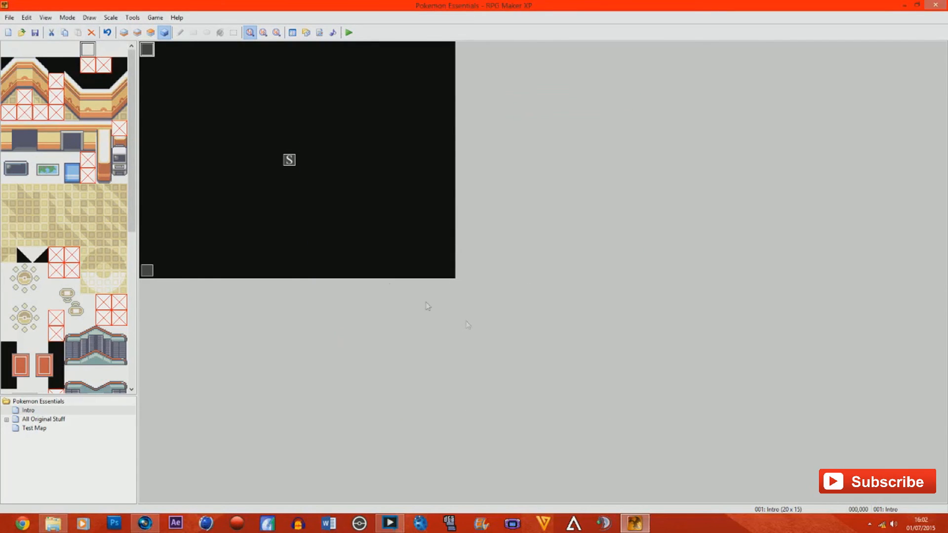
Playtest a new game up to the opening wiki documentation message and close the playtest
left_click(349, 33)
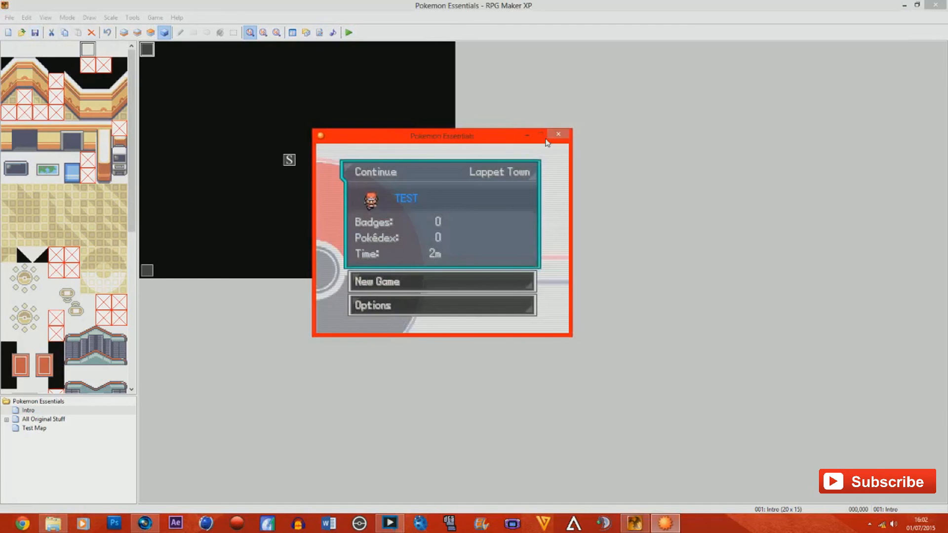
key("Down")
key("Return")
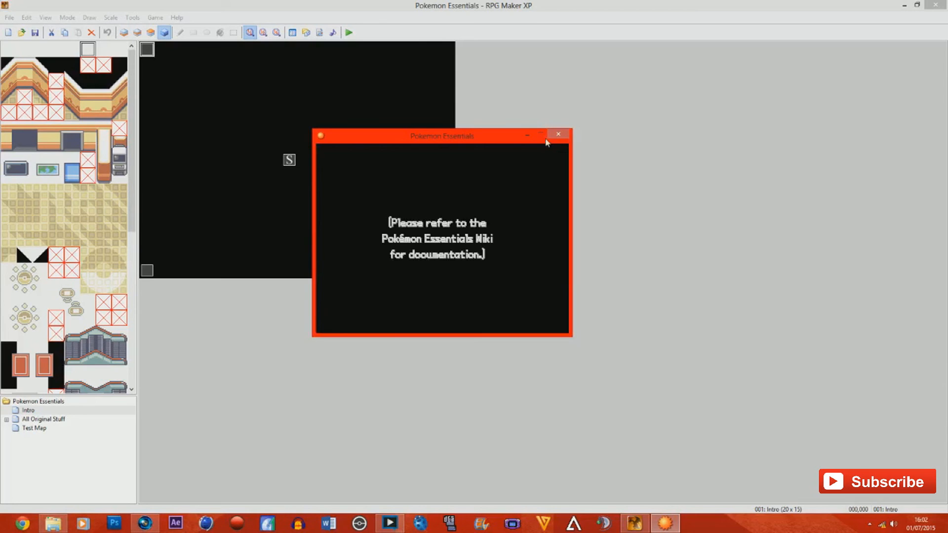
left_click(560, 134)
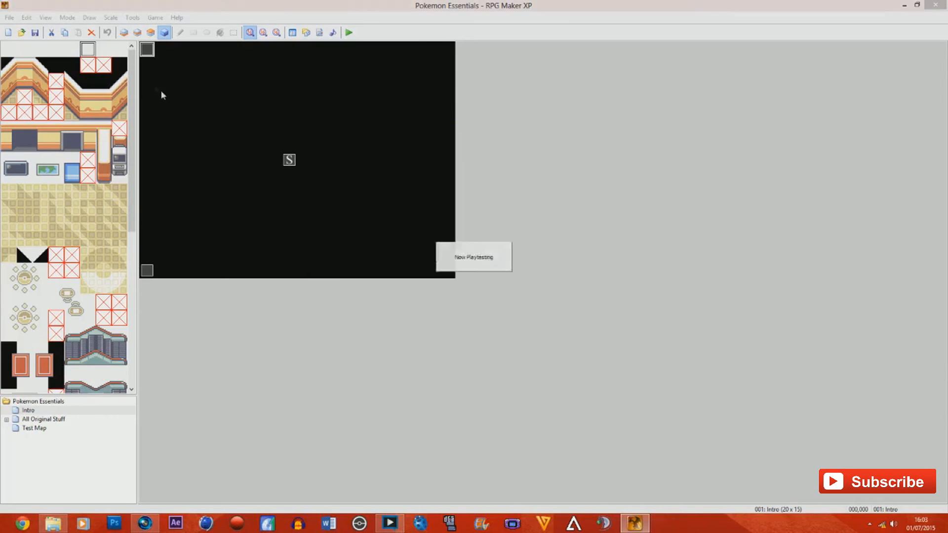
Delete the Intro event's opening wiki documentation text and the Change Text Options commands before and after it, and accept the changes
right_click(146, 54)
left_click(163, 59)
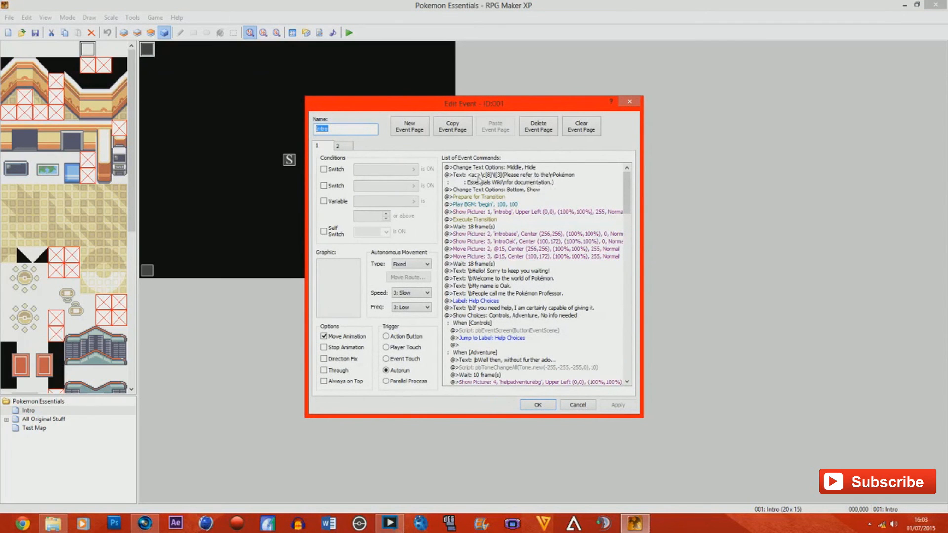
left_click(474, 168)
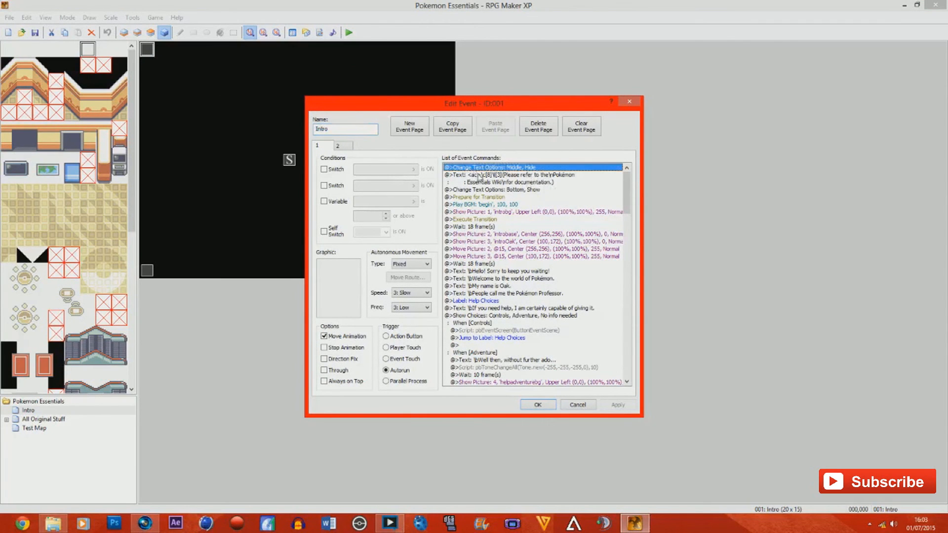
key("Delete")
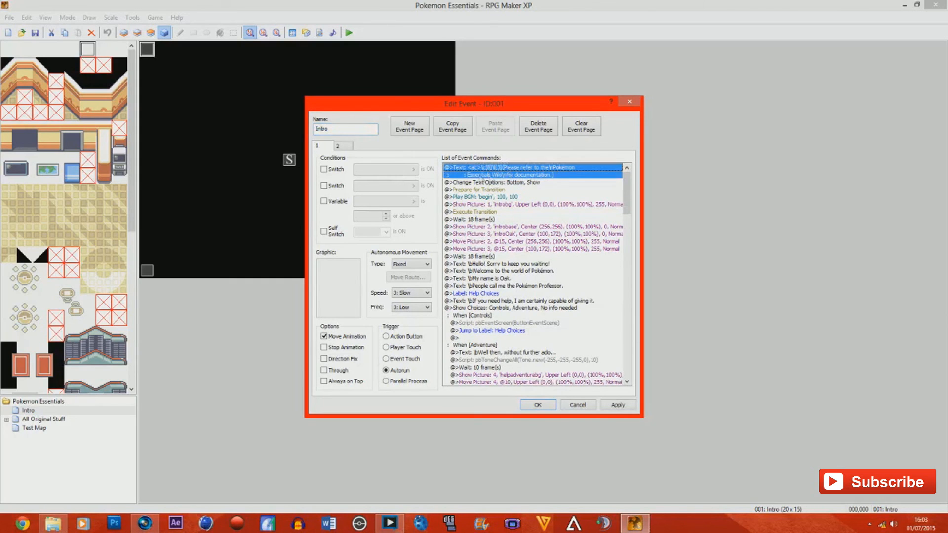
key("Delete")
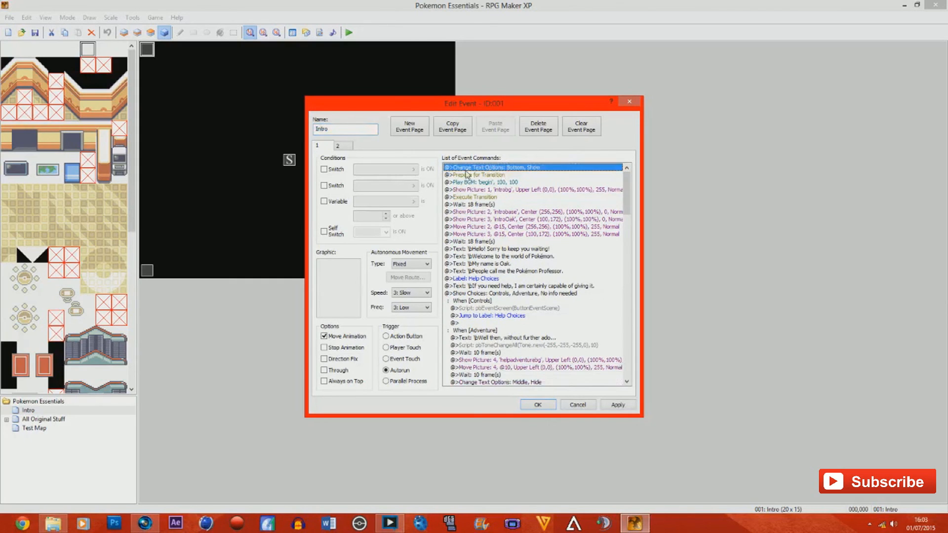
key("Delete")
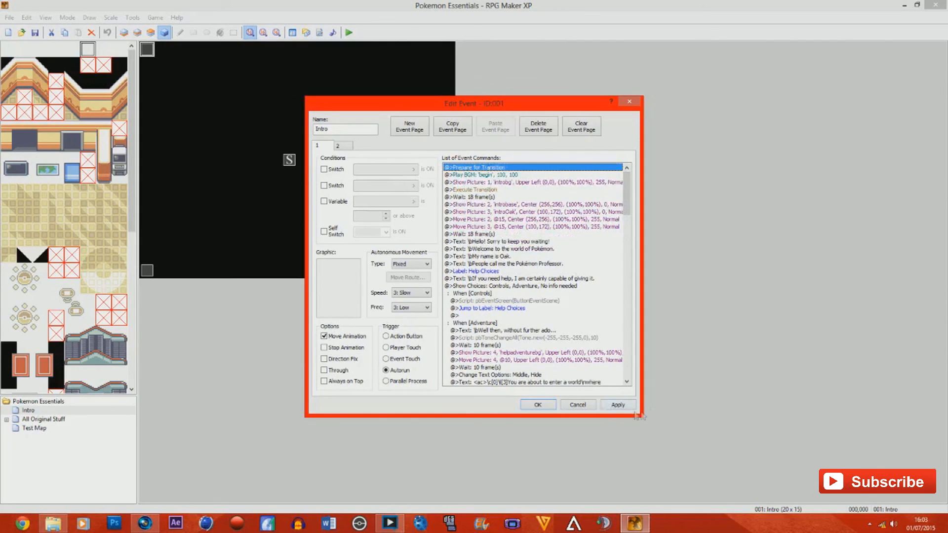
left_click(538, 404)
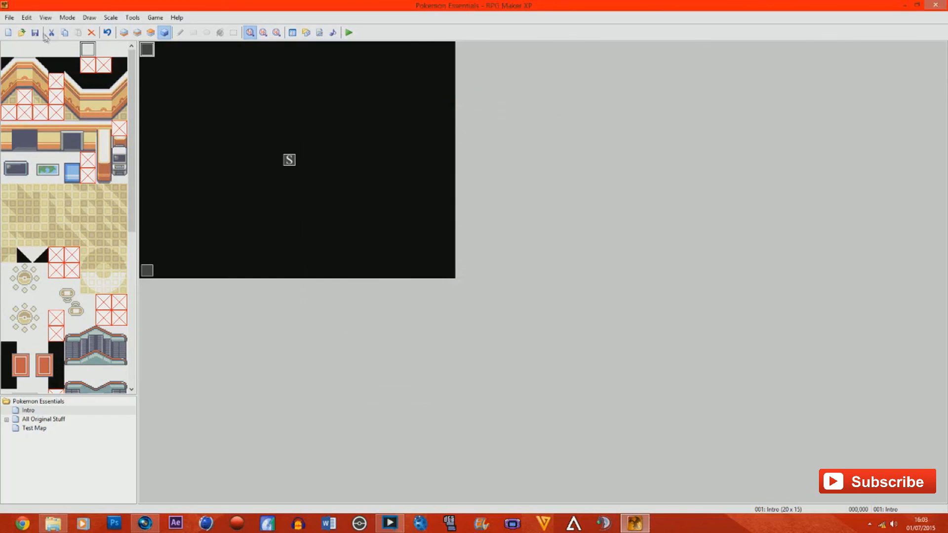
Playtest a new game and advance through Professor Oak's greeting to the help choices
left_click(348, 32)
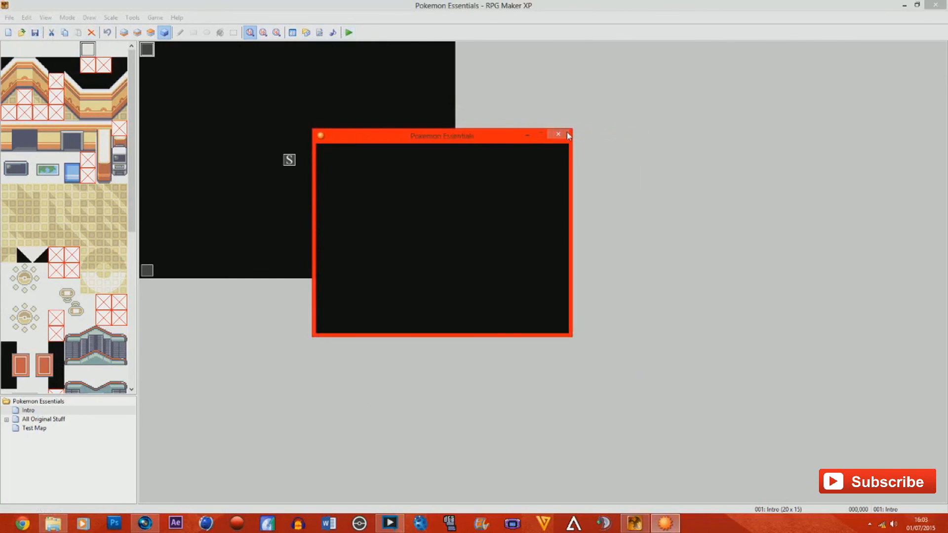
key("Down")
key("Return")
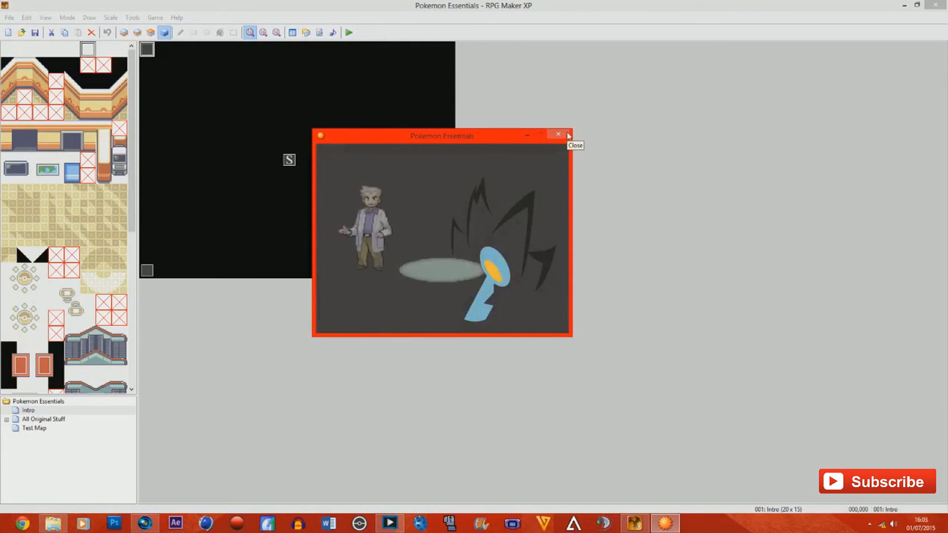
key("Return")
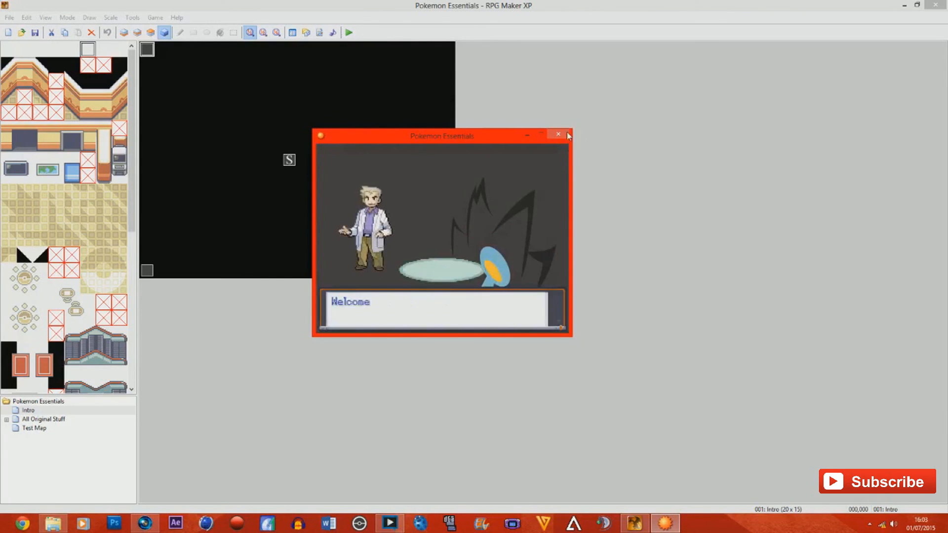
key("Return")
key("Return")
key("Return")
key("Return")
Choose "No info needed" and advance through Oak's speech about Pokémon to the gender question
key("Down")
key("Down")
key("Up")
key("Down")
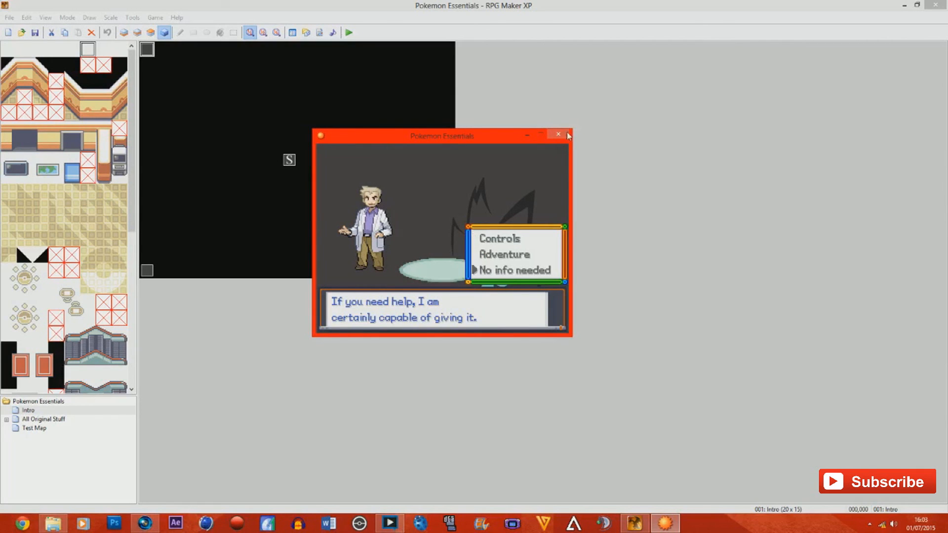
key("Return")
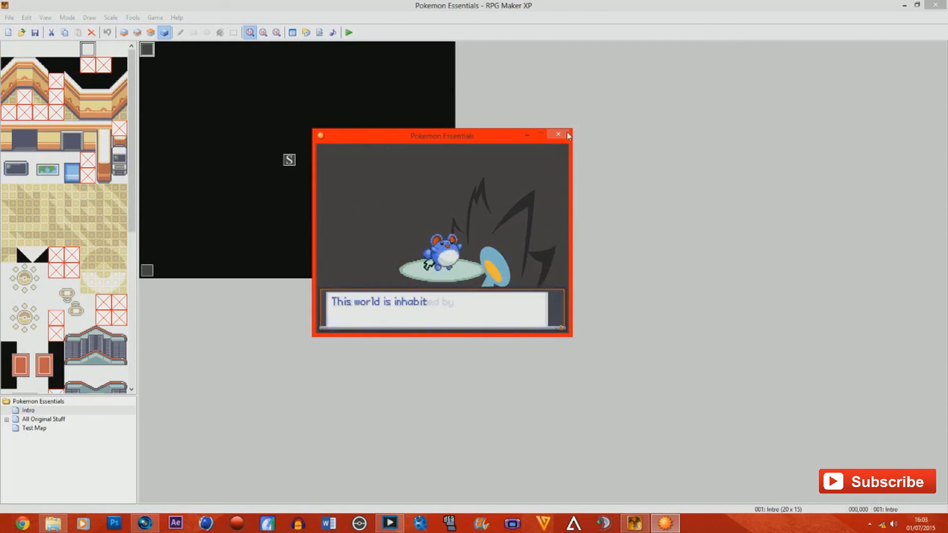
key("Return")
key("Return")
key("Return")
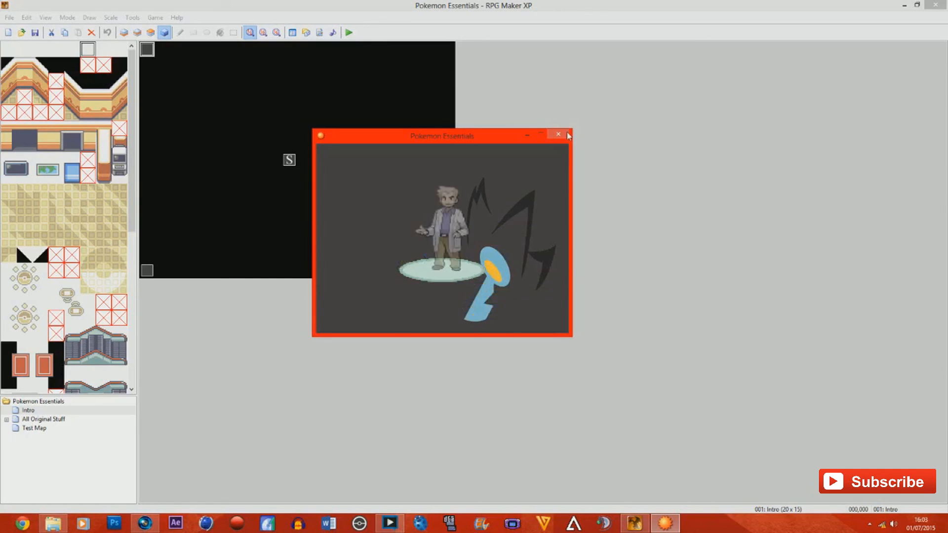
key("Return")
key("Return")
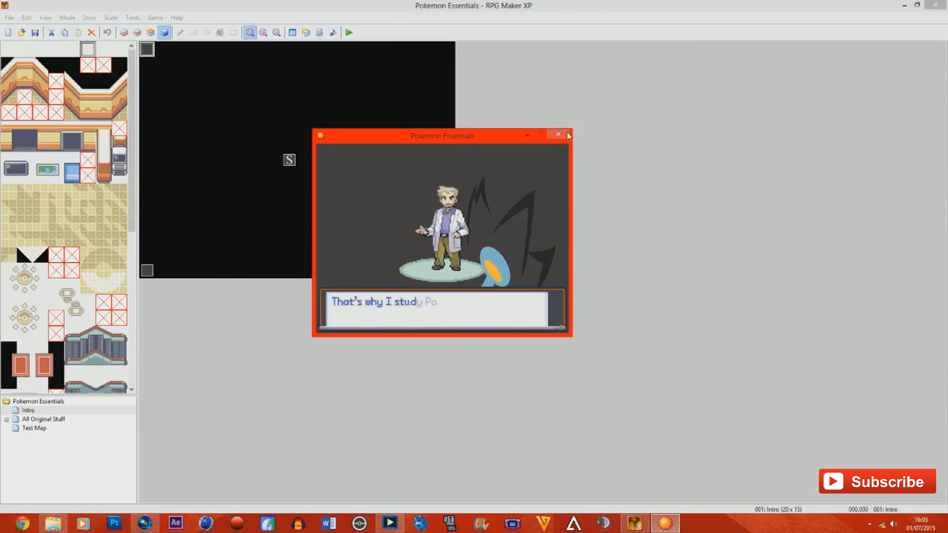
key("Return")
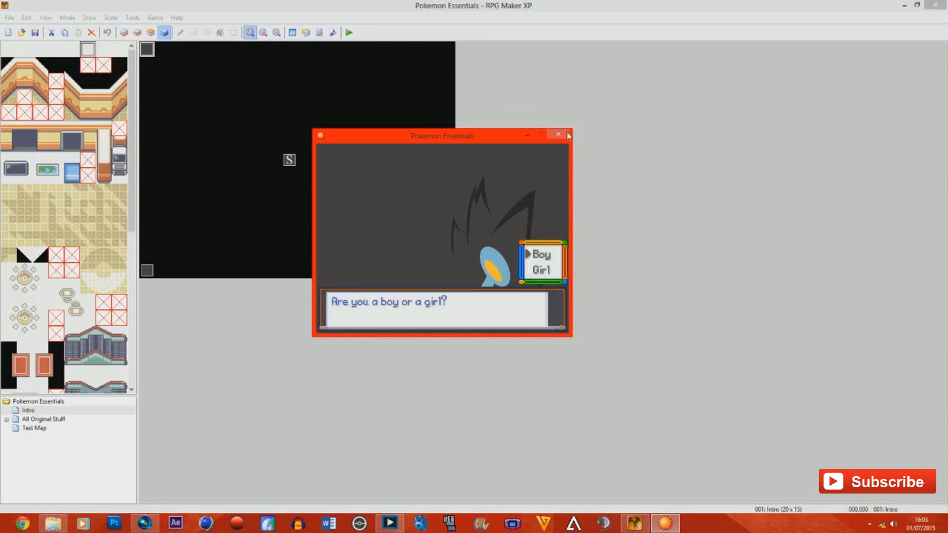
Choose Boy as the player character and enter the letters T, E and R on the name screen
key("Return")
key("Return")
key("Down")
key("Right")
key("Right")
key("Right")
key("Right")
key("Right")
key("Right")
key("Right")
key("Right")
key("Right")
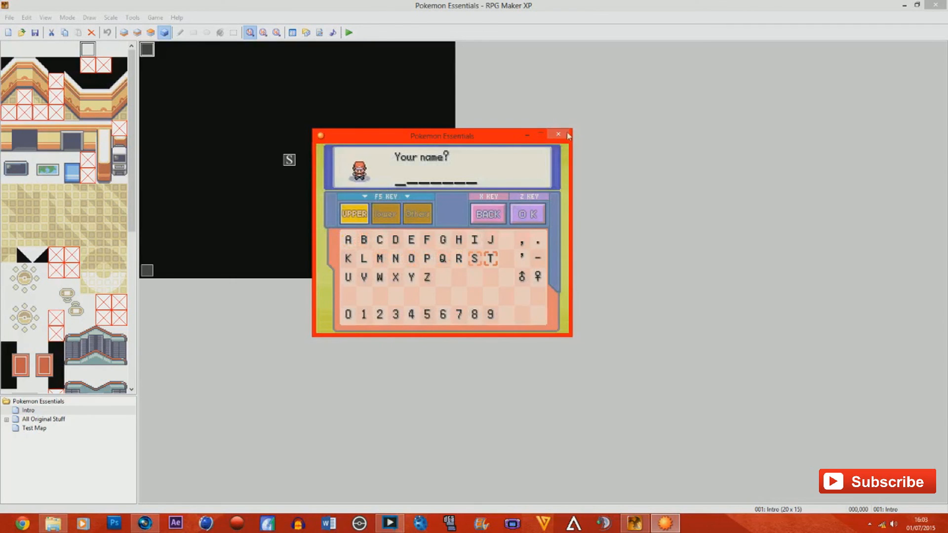
key("Return")
key("Up")
key("Left")
key("Left")
key("Left")
key("Left")
key("Left")
key("Return")
key("Down")
key("Left")
key("Right")
key("Right")
key("Right")
key("Return")
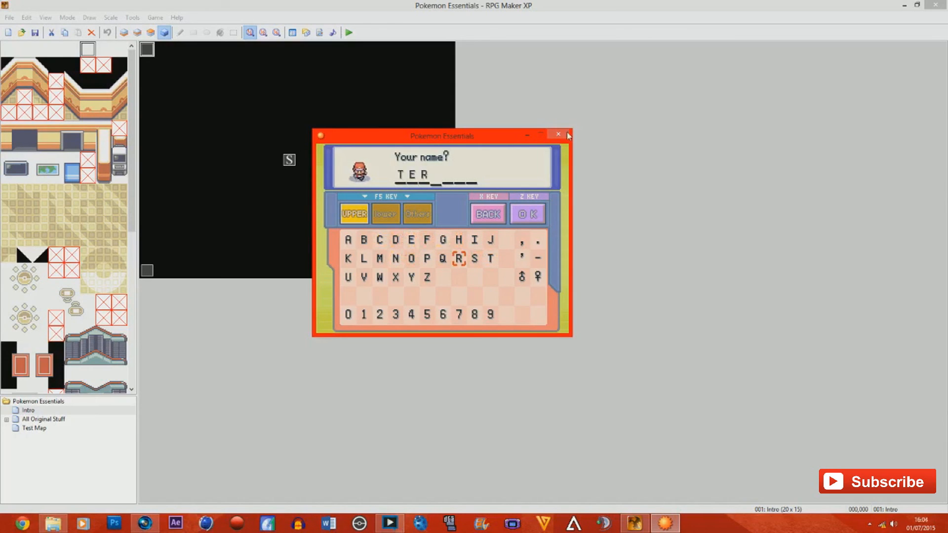
Remove the mistaken R, enter the remaining letters of the player name and accept it
key("x")
key("Return")
key("Right")
key("Return")
key("Up")
key("Right")
key("Return")
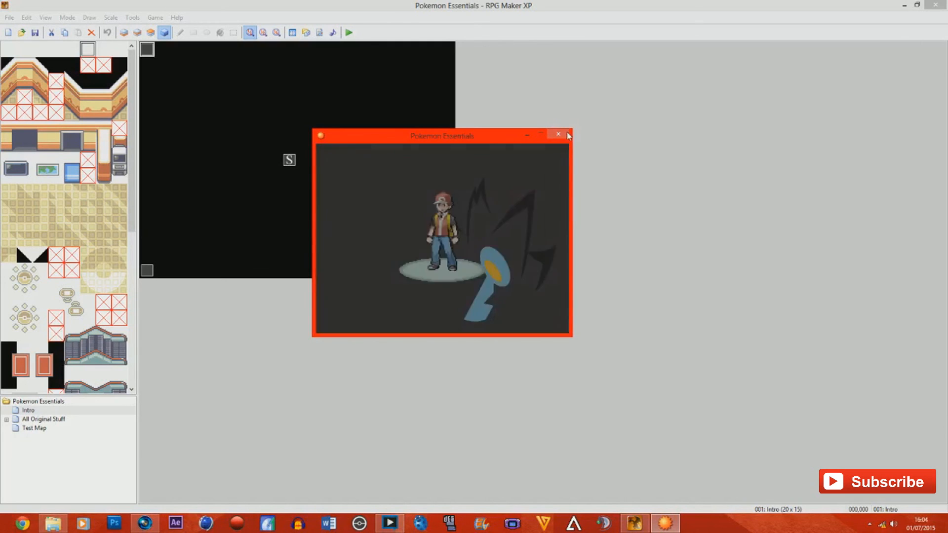
Advance through Oak's closing dialogue until the player is transferred to Test Map
key("Return")
key("Return")
key("Return")
key("Return")
key("Return")
key("Return")
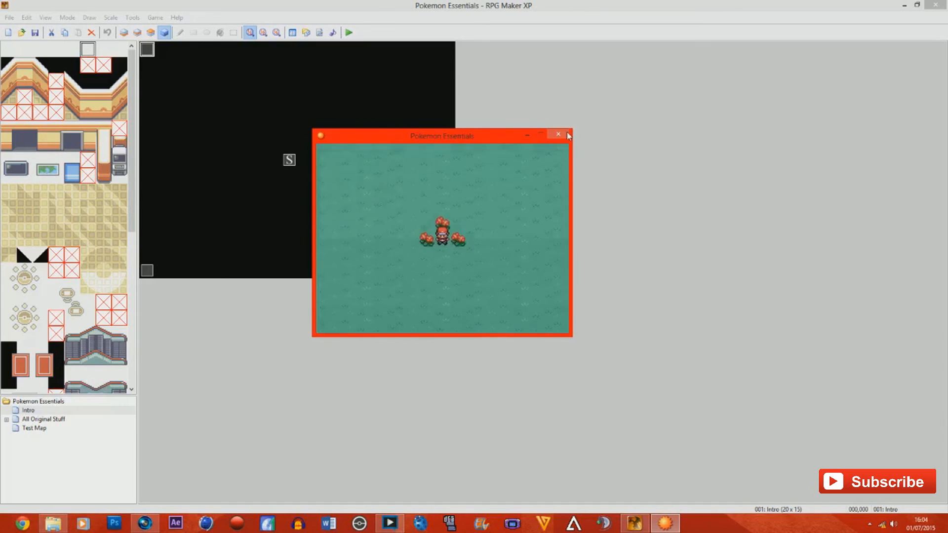
Walk the player up to Test Map's upper edge and back towards the three flowers to test movement
key("Up")
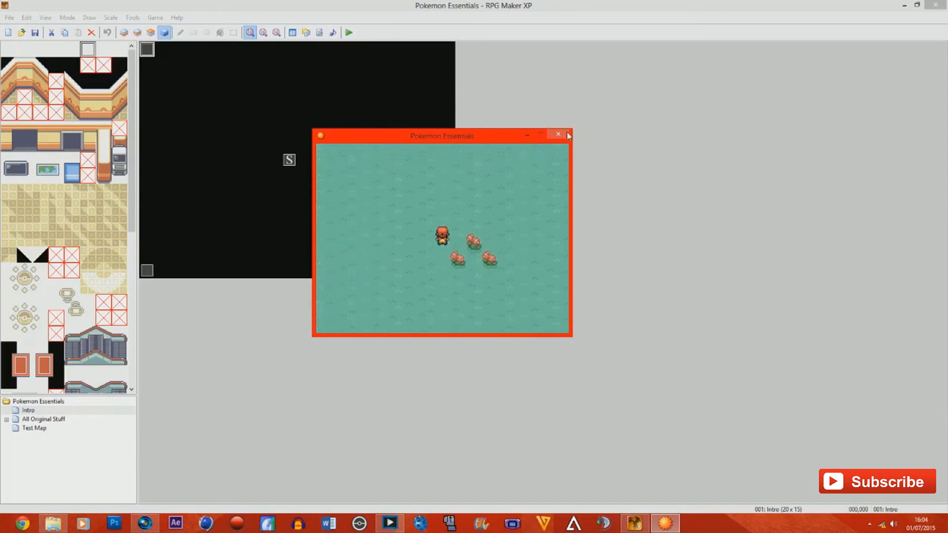
key("Up")
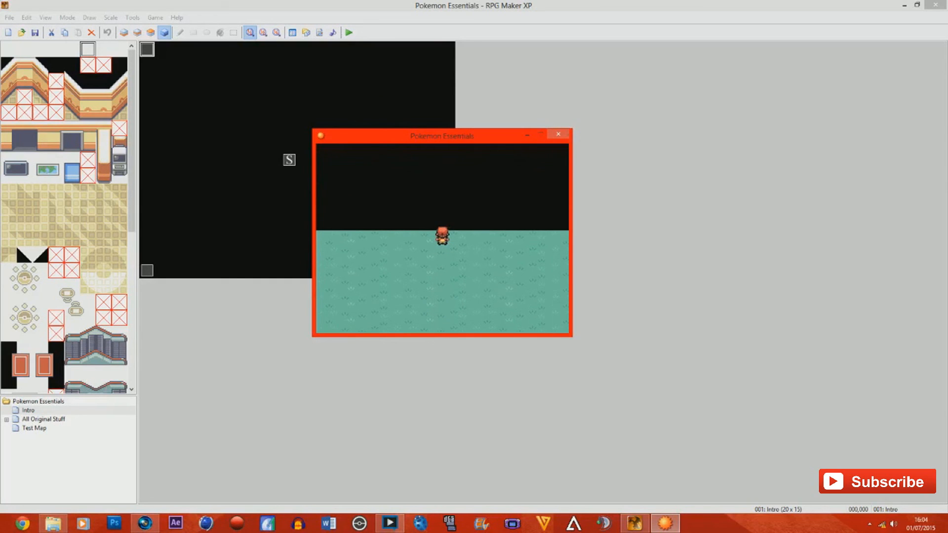
key("Down")
key("Left")
key("Down")
key("Down")
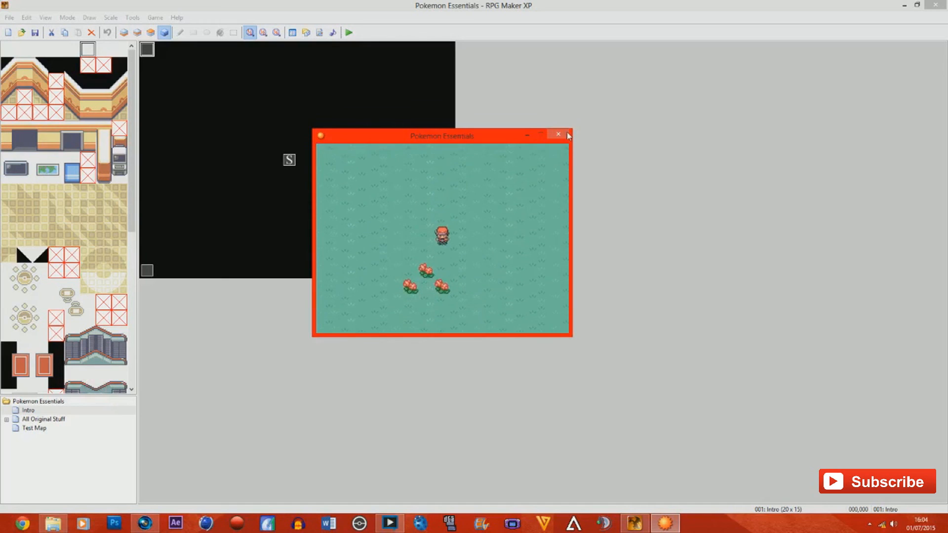